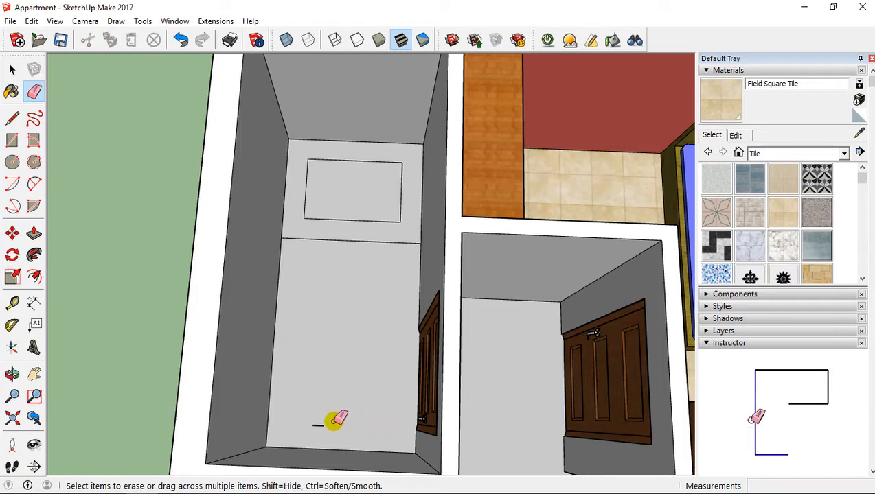
Erase the small rectangle and the dividing line from the floor of the long narrow room.
scroll(341, 301, "up", 1)
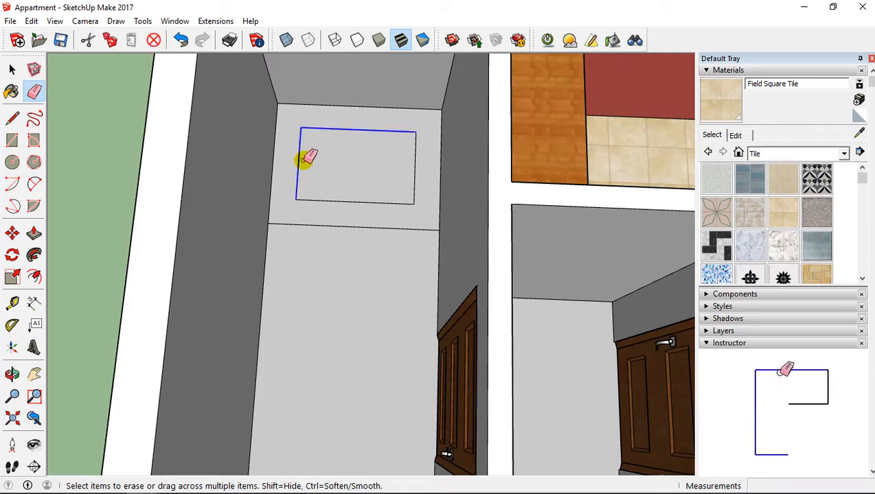
left_click_drag(303, 160, 324, 207)
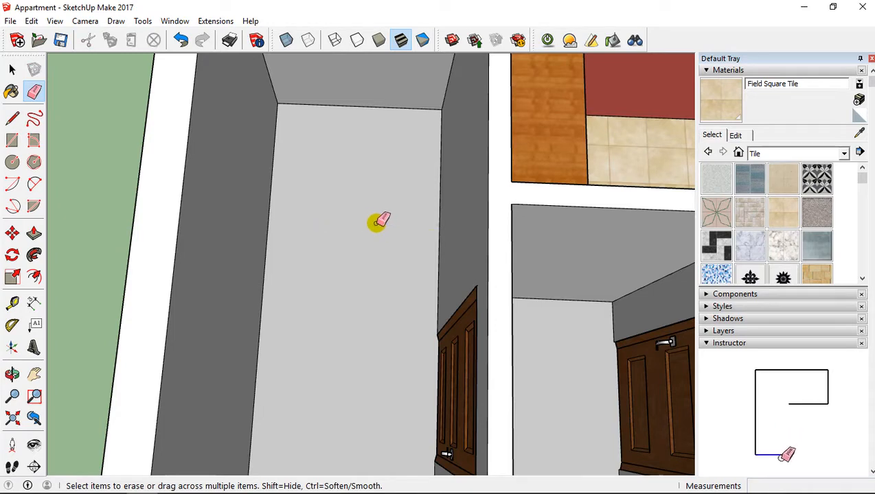
Search the 3D Warehouse for "shower" and look through the models for a suitable shower cubicle.
left_click(447, 40)
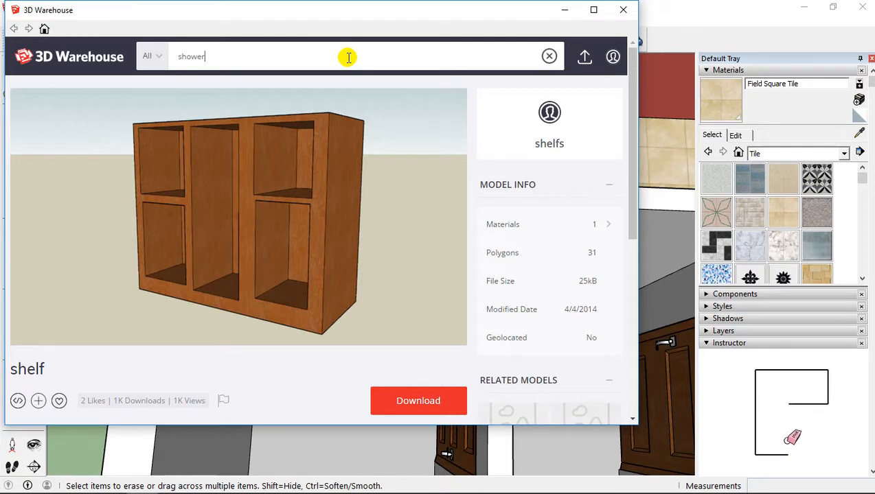
key("Return")
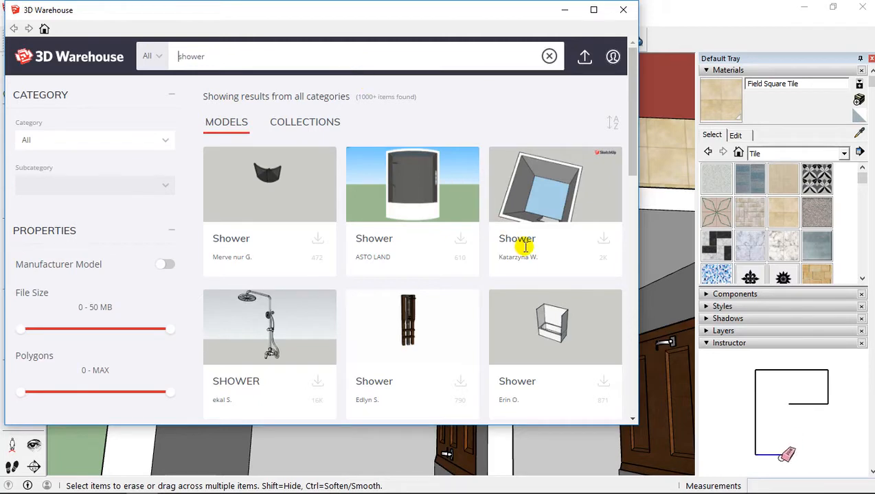
scroll(524, 245, "down", 3)
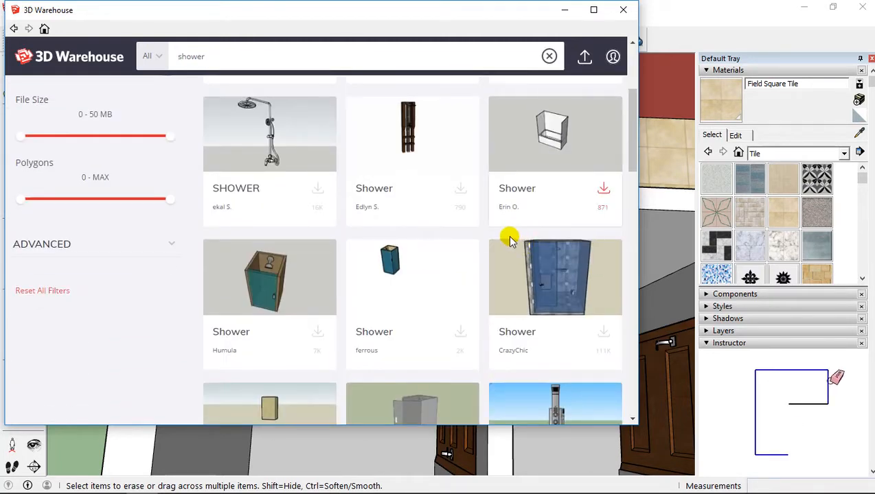
scroll(414, 261, "down", 1)
scroll(416, 268, "down", 1)
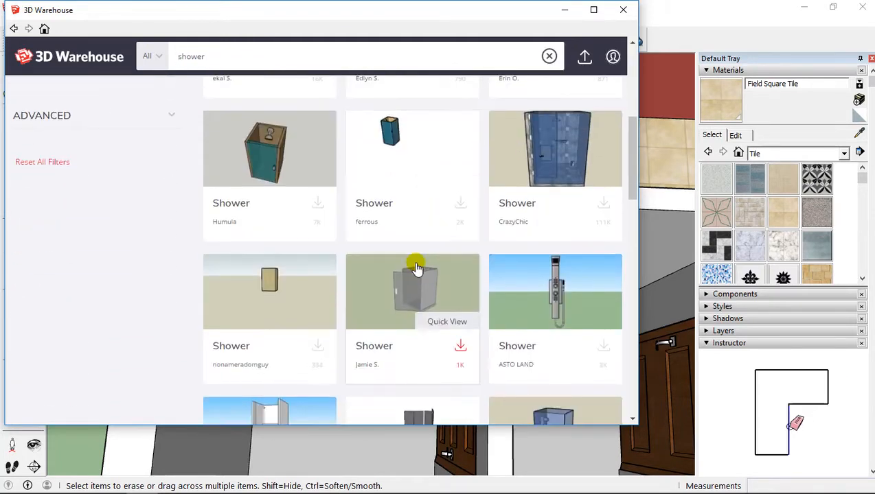
scroll(416, 268, "up", 1)
scroll(416, 268, "down", 4)
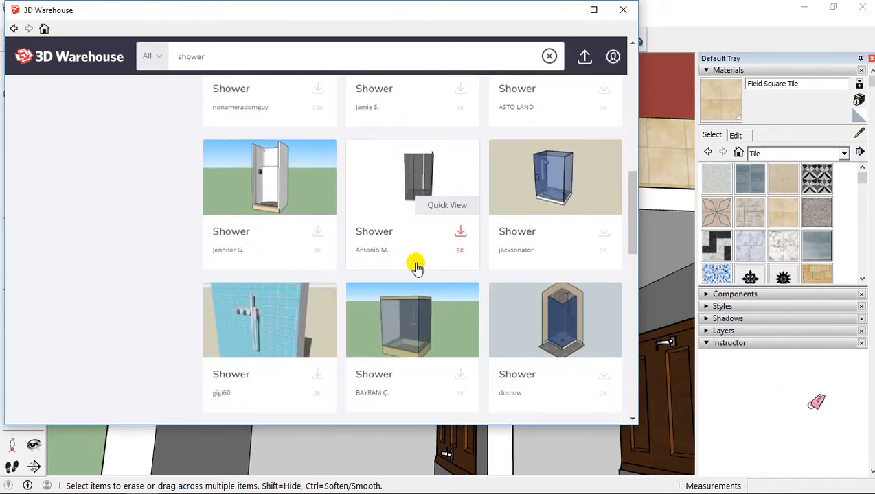
scroll(416, 268, "down", 4)
scroll(415, 263, "down", 2)
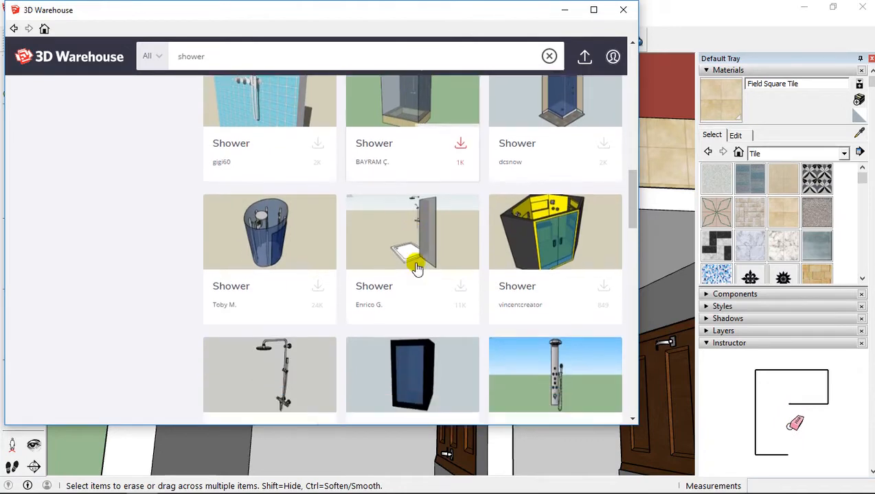
scroll(421, 264, "down", 1)
scroll(421, 264, "down", 5)
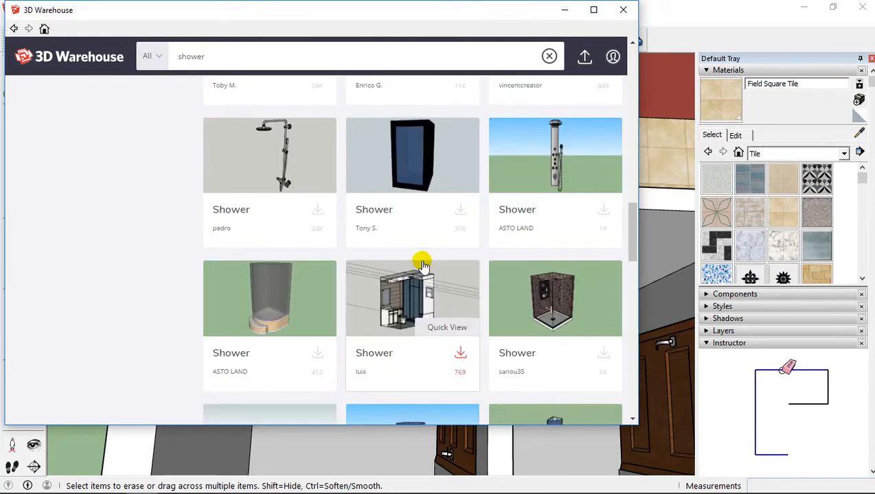
scroll(422, 264, "down", 7)
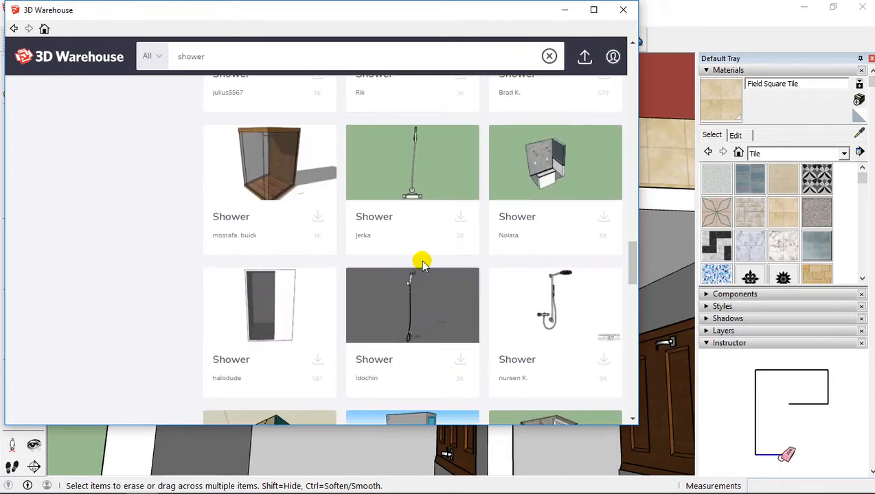
scroll(422, 263, "down", 3)
scroll(422, 265, "down", 5)
scroll(421, 261, "up", 9)
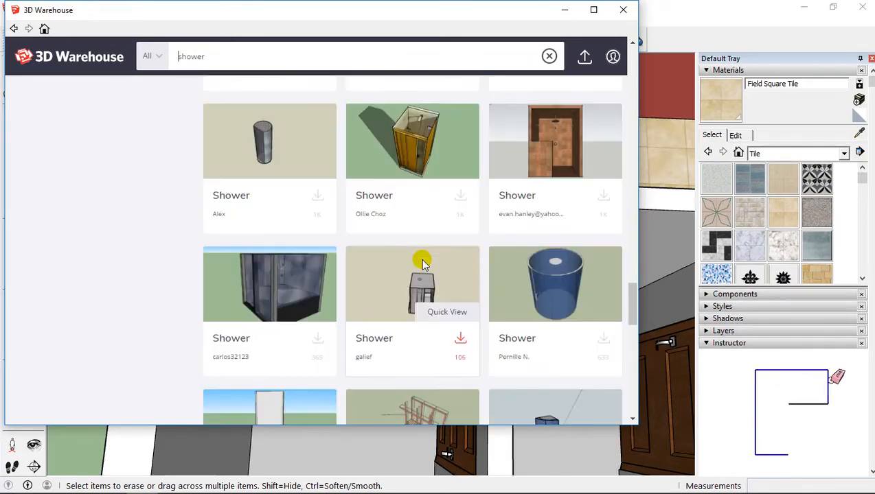
scroll(421, 249, "up", 5)
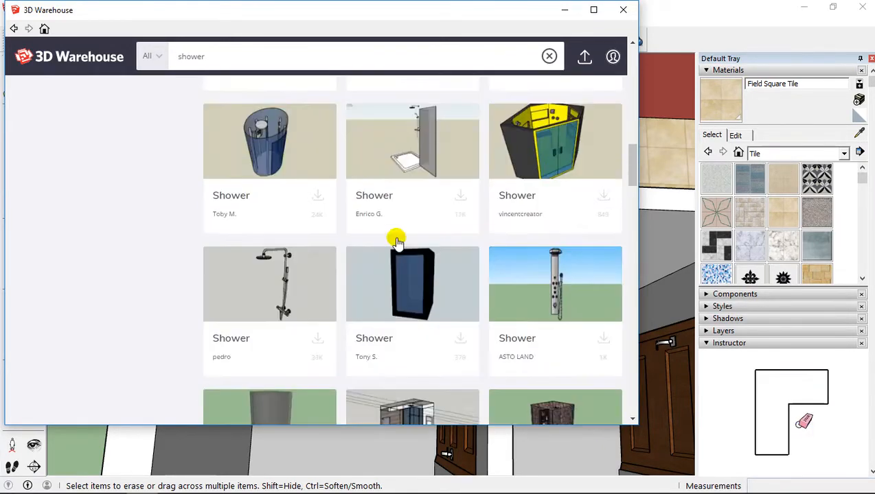
scroll(381, 247, "up", 8)
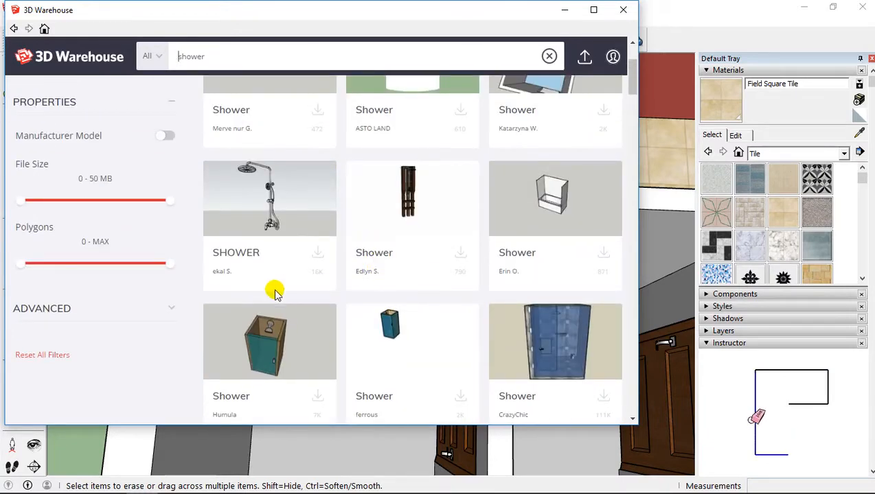
Download the brown-walled shower cubicle with the teal glass door and load it directly into the model.
scroll(274, 292, "down", 2)
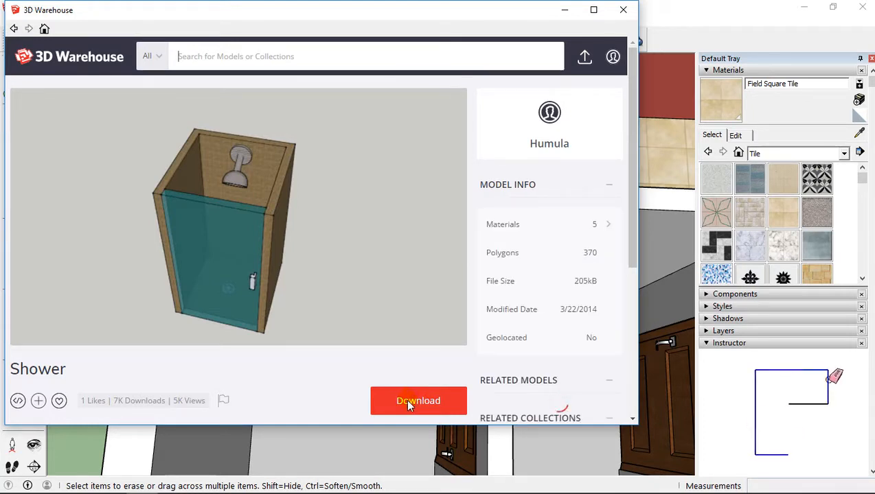
left_click(406, 405)
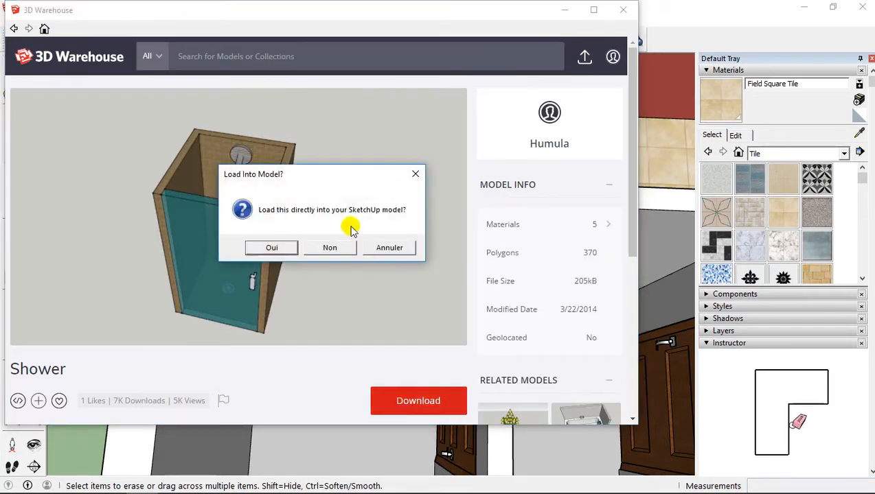
left_click(273, 248)
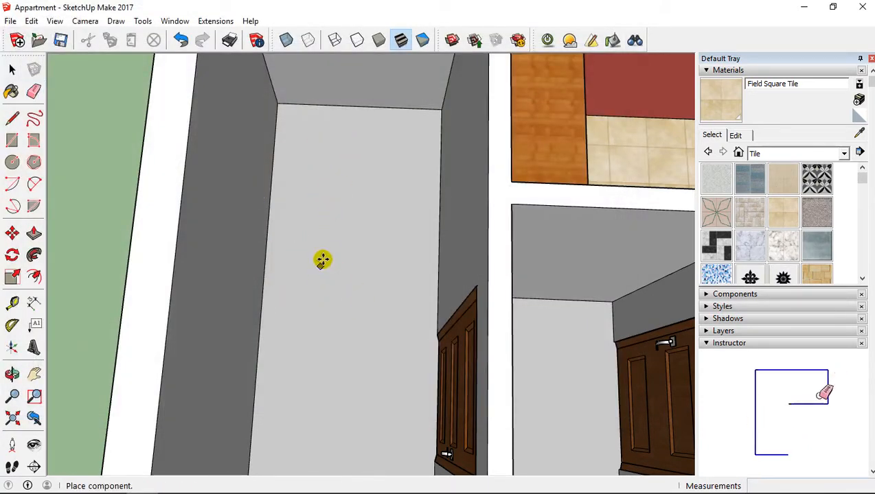
Place the loaded shower on the empty ground beside the apartment, on the bedroom side.
scroll(363, 261, "down", 6)
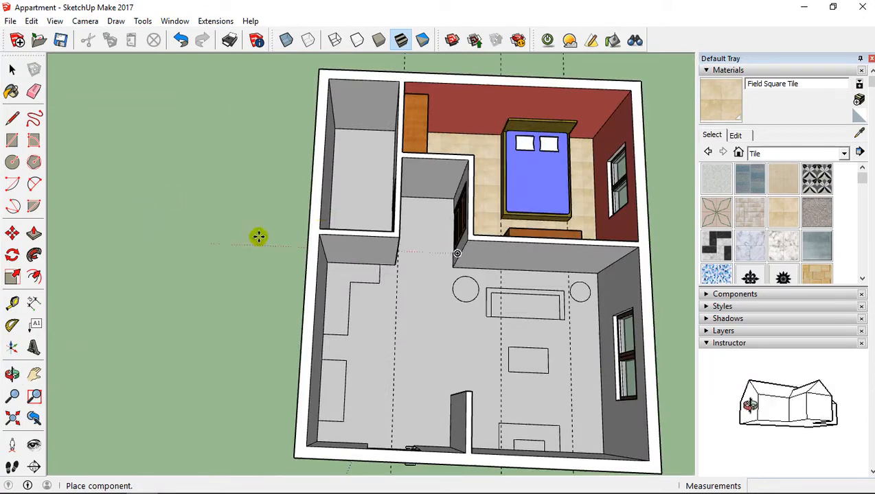
scroll(261, 161, "down", 5)
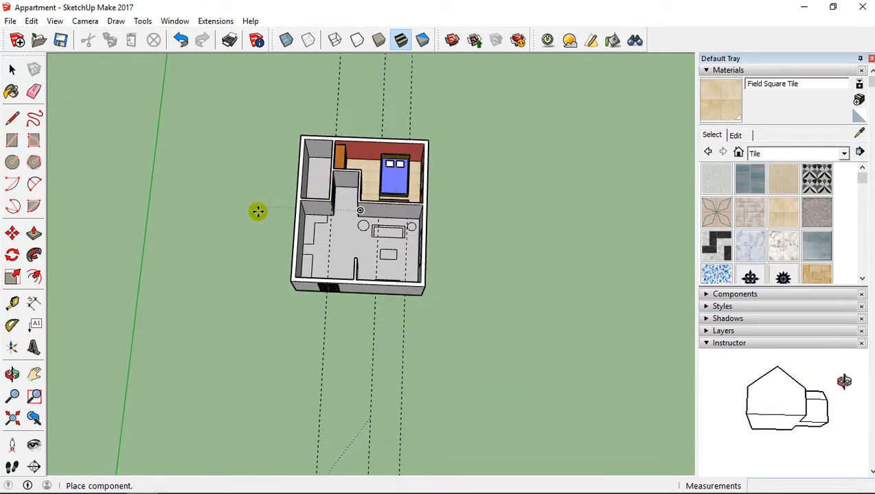
key("m")
scroll(412, 209, "down", 4)
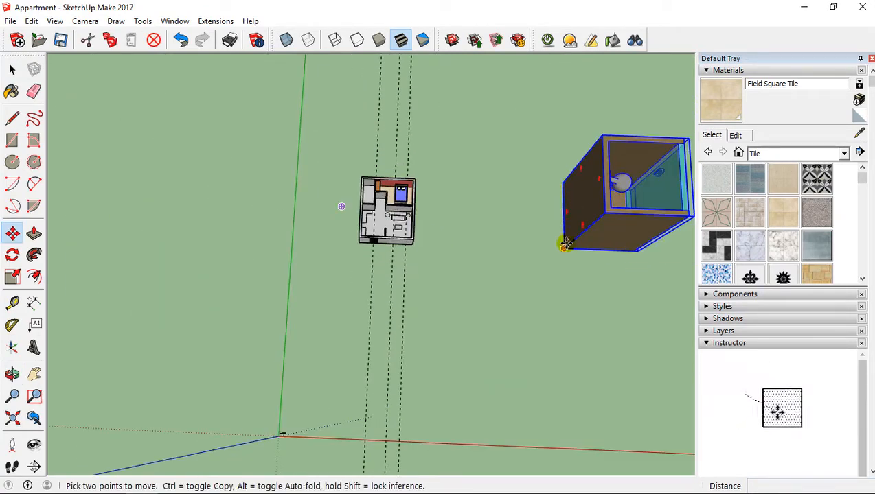
Move the shower by its bottom corner to the opposite side of the apartment, near the green axis.
left_click(564, 248)
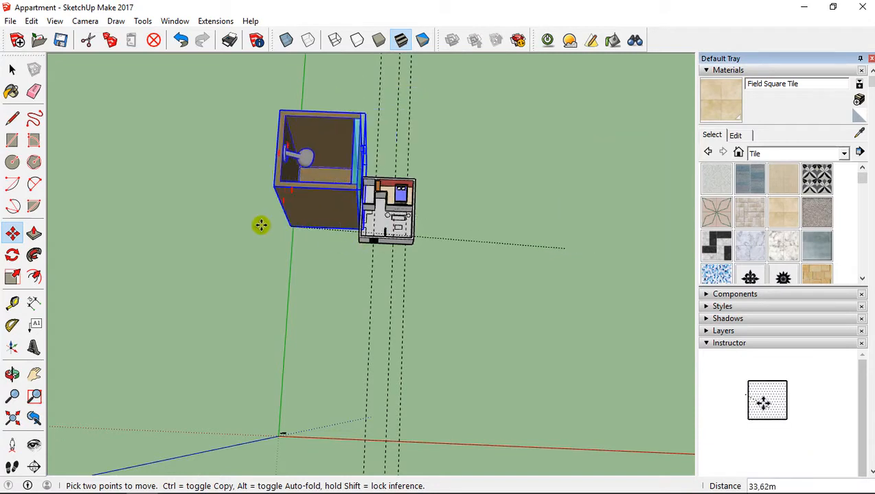
scroll(266, 229, "up", 5)
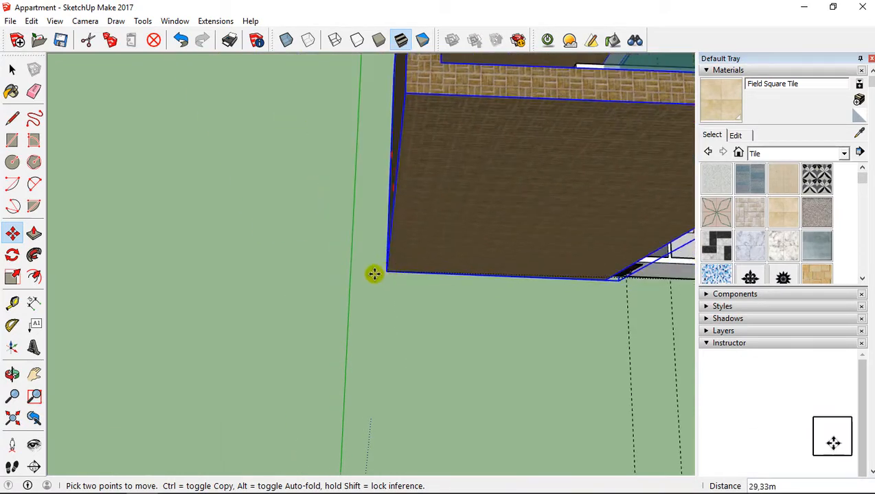
left_click(270, 282)
Rotate the shower 90 degrees about the blue axis around the bottom corner of its glass front.
middle_click_drag(595, 244, 565, 211)
scroll(565, 211, "down", 3)
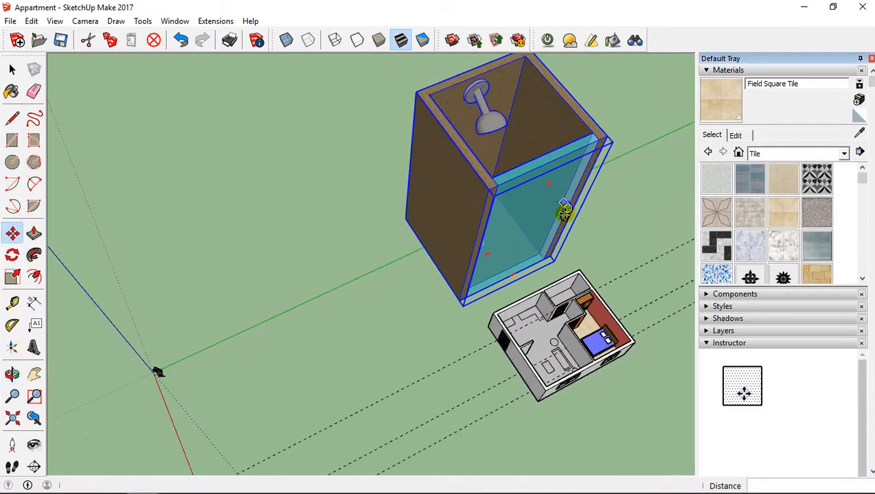
left_click(12, 254)
scroll(480, 285, "up", 2)
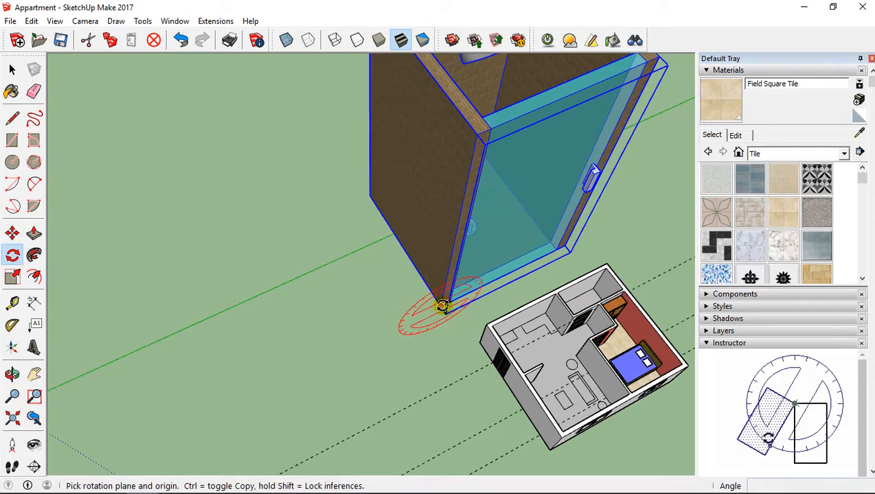
key("Down")
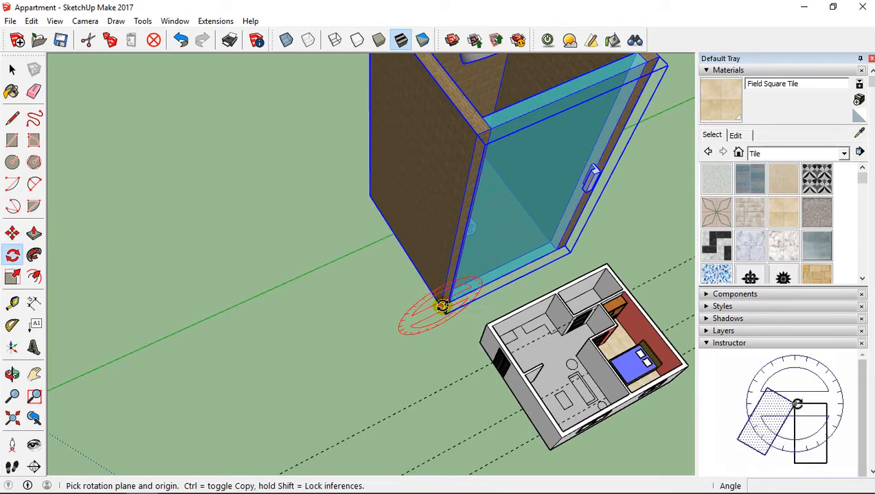
key("Left")
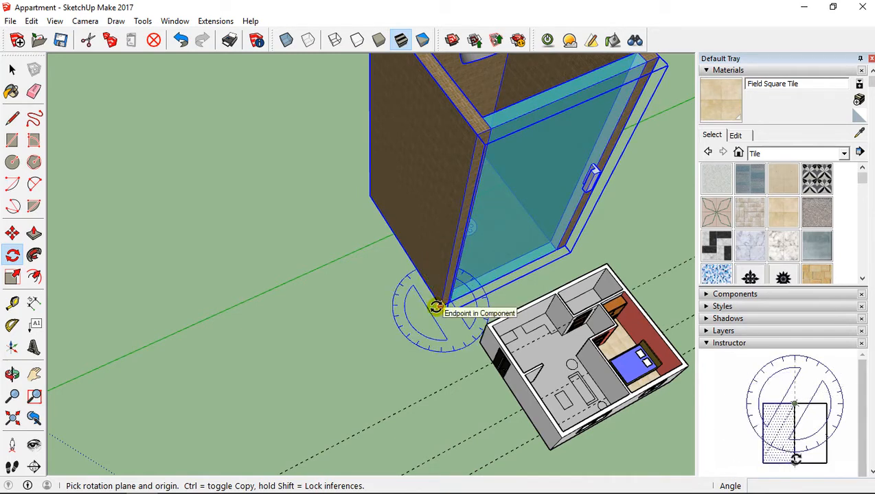
left_click(438, 307)
left_click(560, 251)
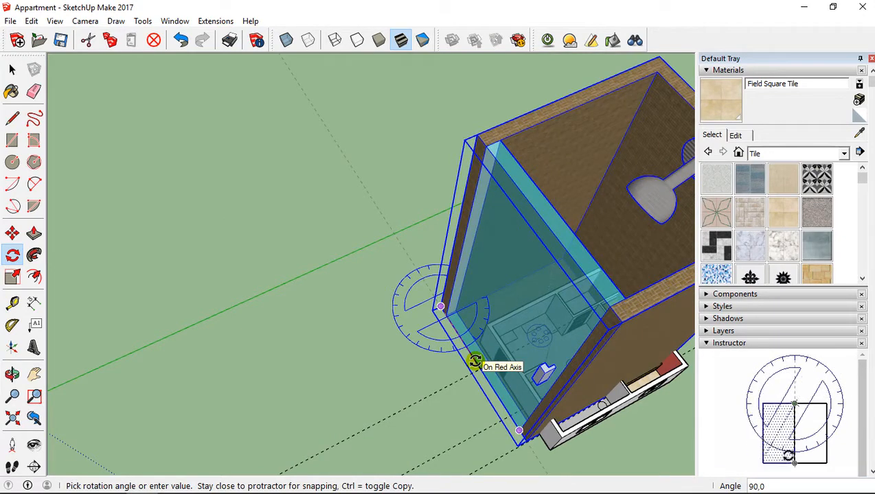
left_click(476, 361)
Scale the oversized shower down uniformly from a top corner to about 0.18.
left_click(20, 281)
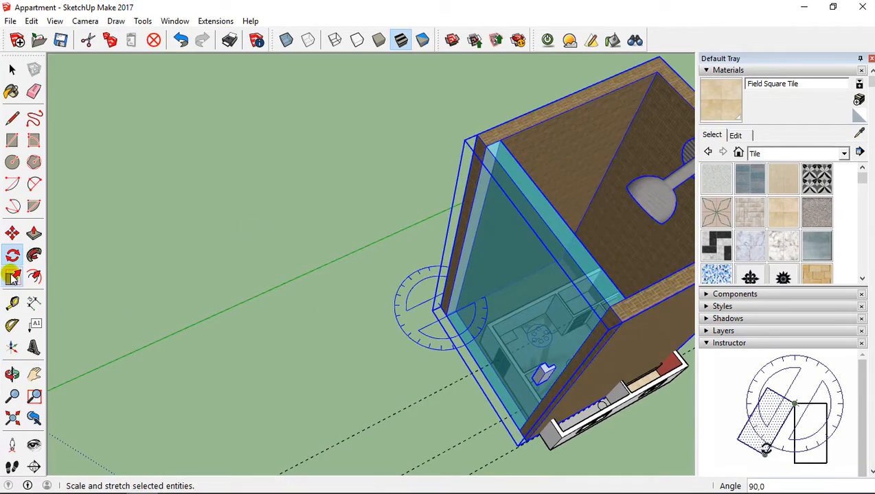
left_click_drag(465, 141, 849, 450)
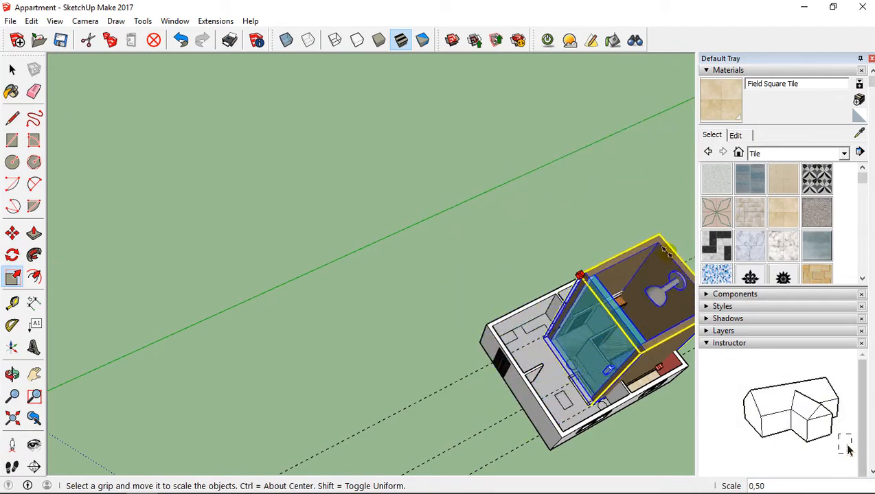
scroll(661, 327, "up", 8)
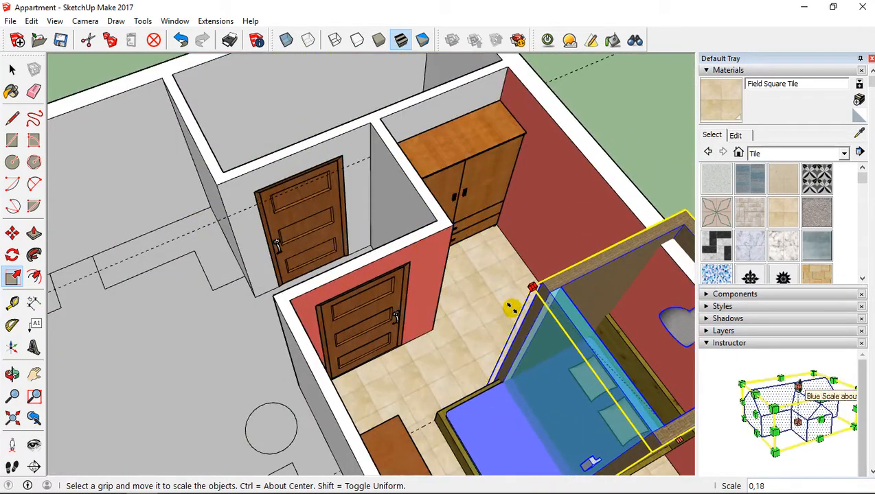
left_click(511, 306)
Move the shower out of the bedroom onto the open ground outside the narrow room's outer wall.
left_click(12, 234)
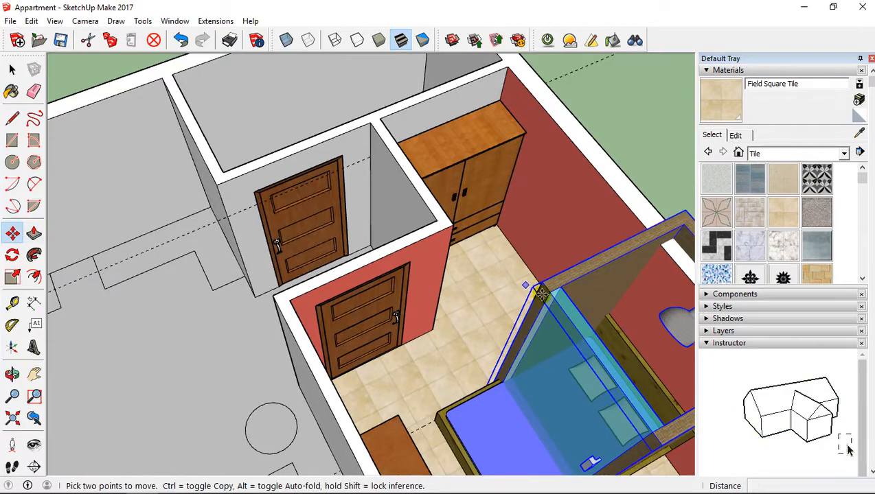
left_click(534, 288)
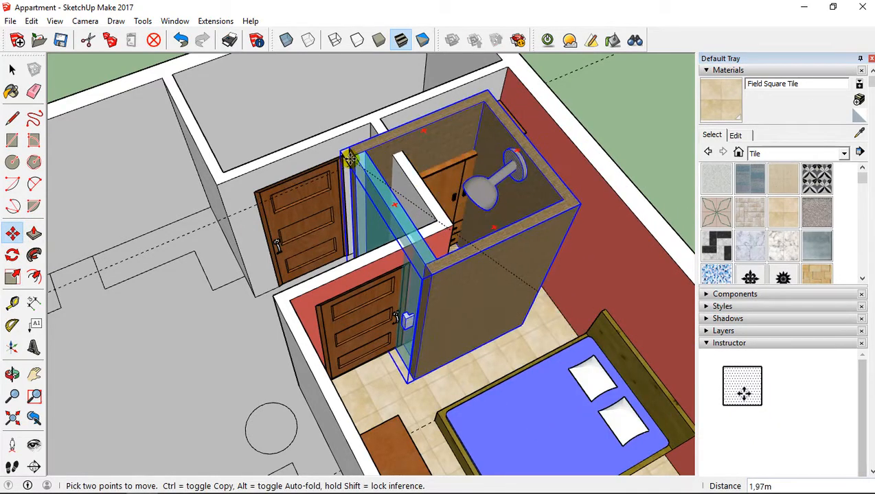
middle_click_drag(441, 217, 335, 317, "shift")
scroll(482, 141, "down", 3)
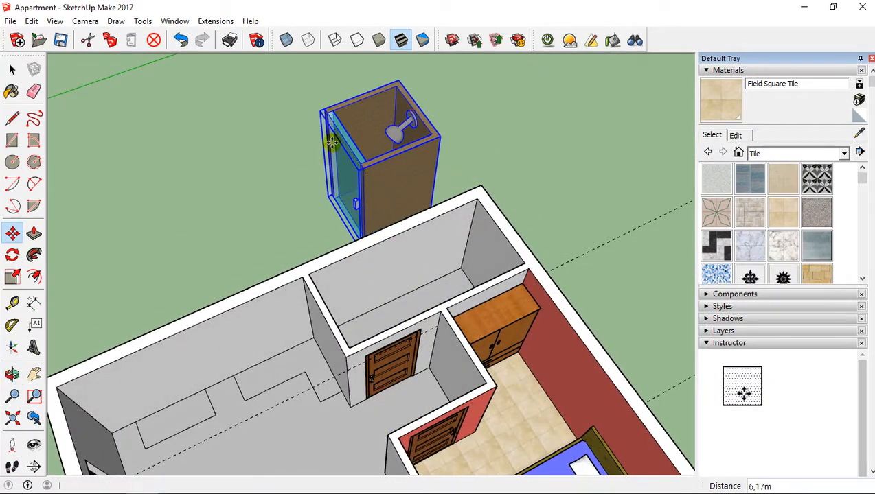
Scale the shower down uniformly from its top corner by a factor of about 0.60.
scroll(165, 144, "up", 1)
left_click(13, 276)
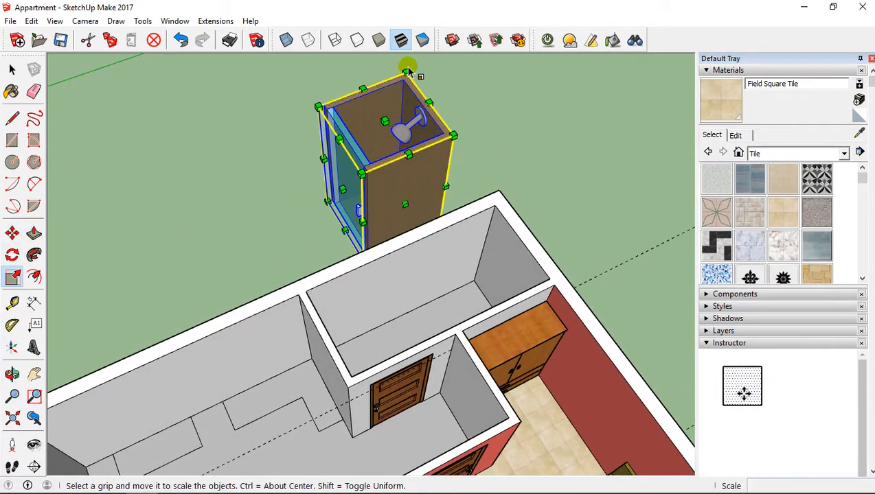
left_click_drag(407, 70, 291, 196)
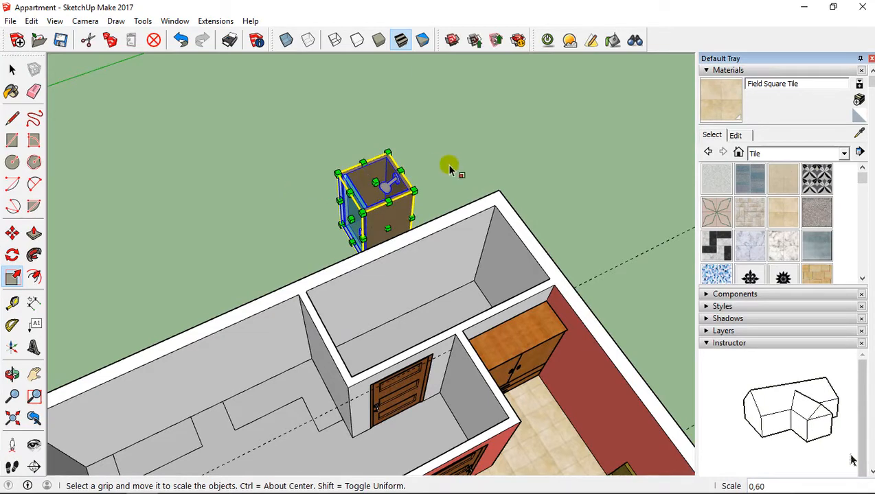
middle_click_drag(350, 192, 467, 154)
scroll(302, 307, "up", 5)
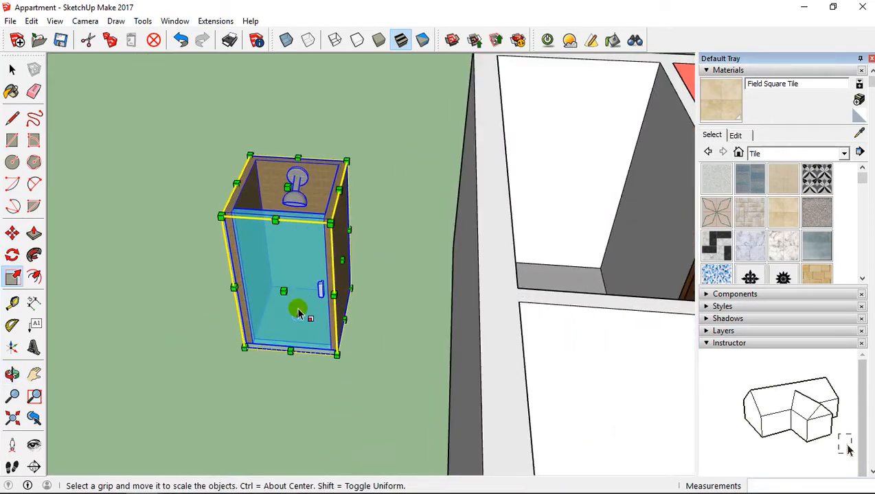
Move the shower by its back top corner from the ground outside into the narrow room.
left_click(11, 233)
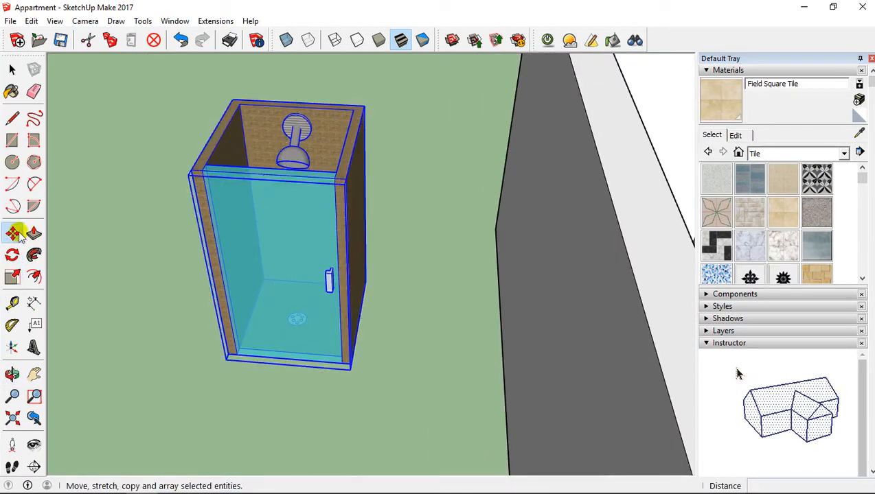
middle_click_drag(351, 255, 350, 261)
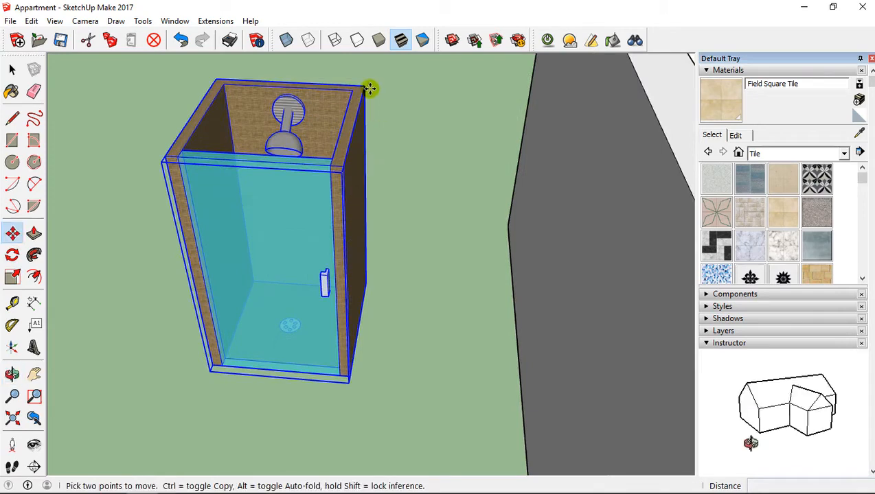
left_click(600, 99)
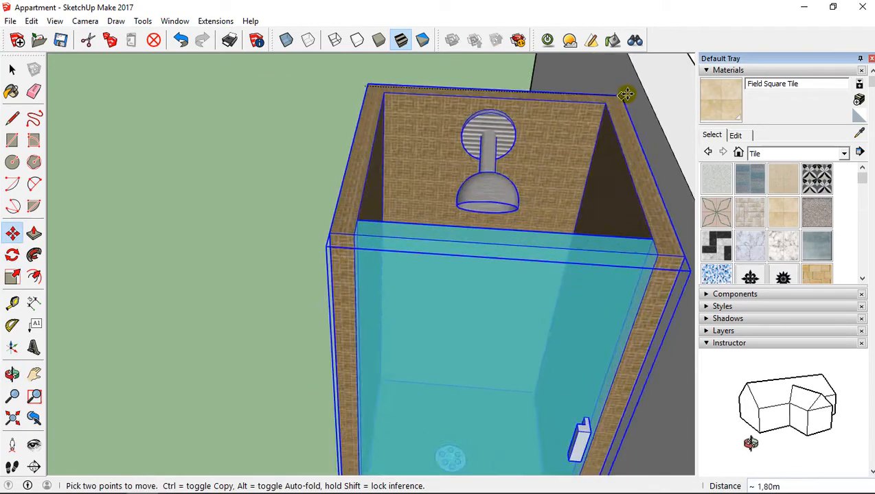
middle_click_drag(611, 94, 527, 158)
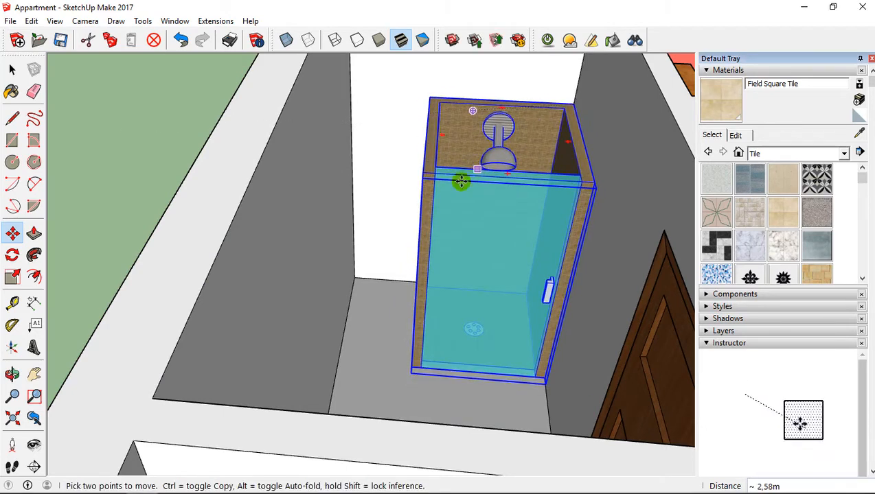
Position the shower on the narrow room's floor in the far corner, against the back wall and the wall shared with the bedroom.
middle_click_drag(461, 179, 519, 190)
scroll(353, 270, "up", 6)
scroll(423, 275, "up", 3)
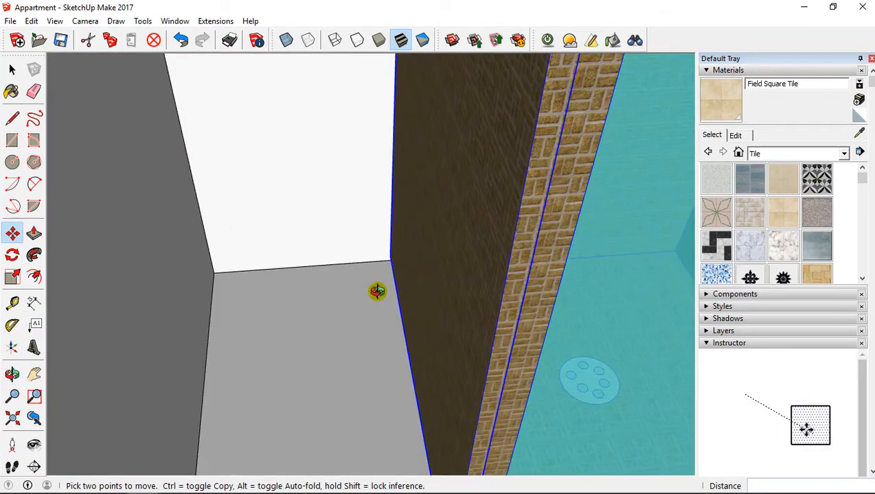
middle_click_drag(378, 291, 392, 246)
scroll(391, 247, "up", 3)
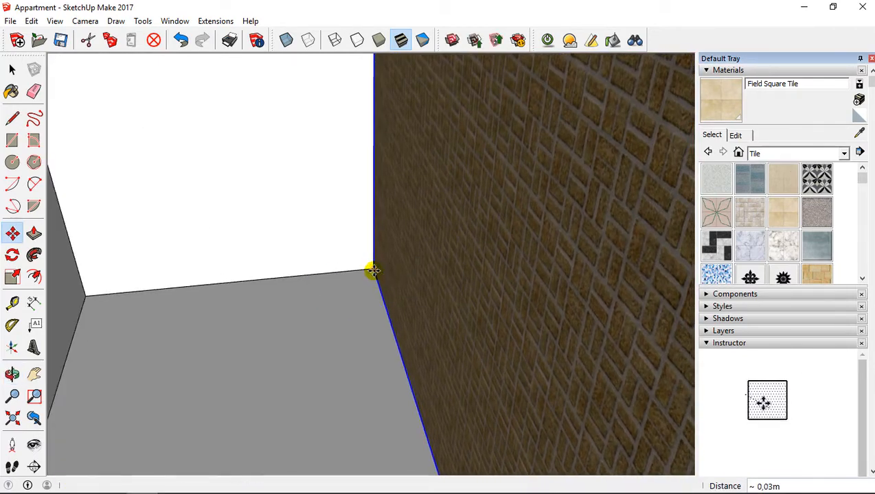
scroll(378, 267, "down", 2)
scroll(407, 269, "down", 5)
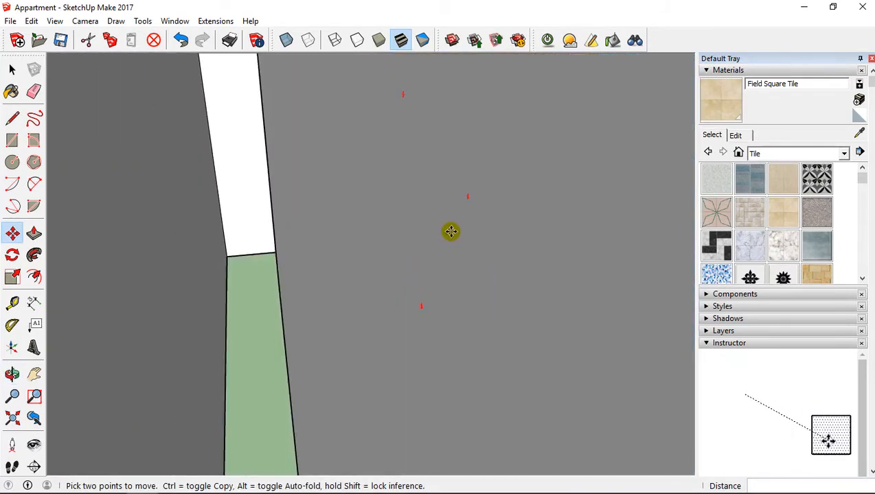
scroll(467, 210, "down", 3)
middle_click_drag(407, 221, 583, 165)
middle_click_drag(407, 198, 598, 186)
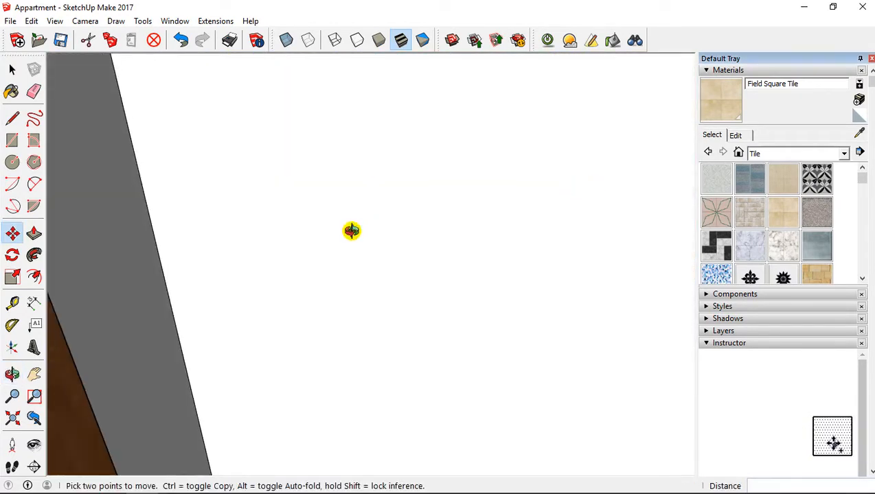
middle_click_drag(352, 230, 381, 242)
scroll(346, 111, "up", 2)
scroll(380, 242, "down", 2)
middle_click_drag(375, 277, 388, 211, "shift")
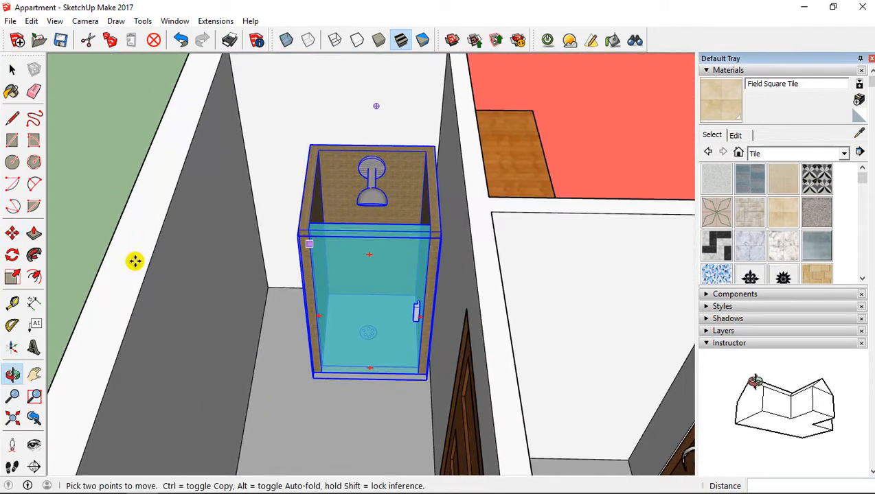
Scale the shower's width so it spans the narrow room from the bedroom-side wall to the outer wall.
left_click(12, 277)
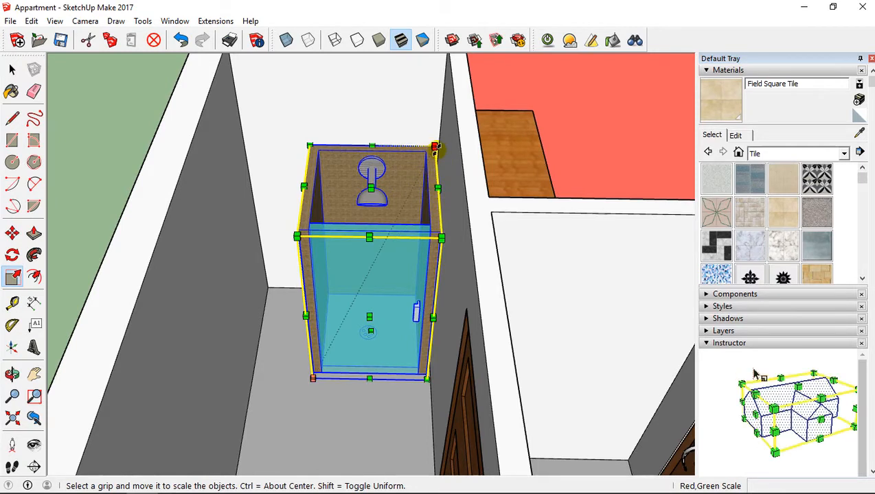
left_click_drag(437, 147, 402, 174)
middle_click_drag(340, 201, 357, 305)
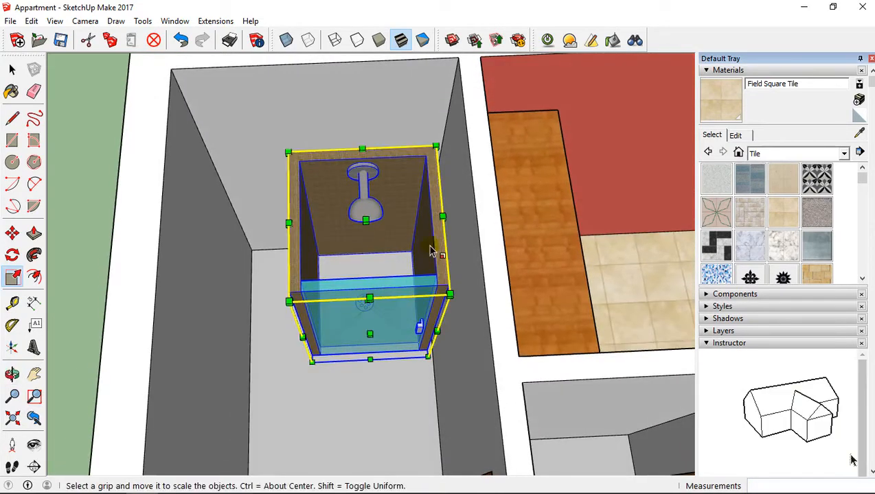
middle_click_drag(432, 248, 389, 184)
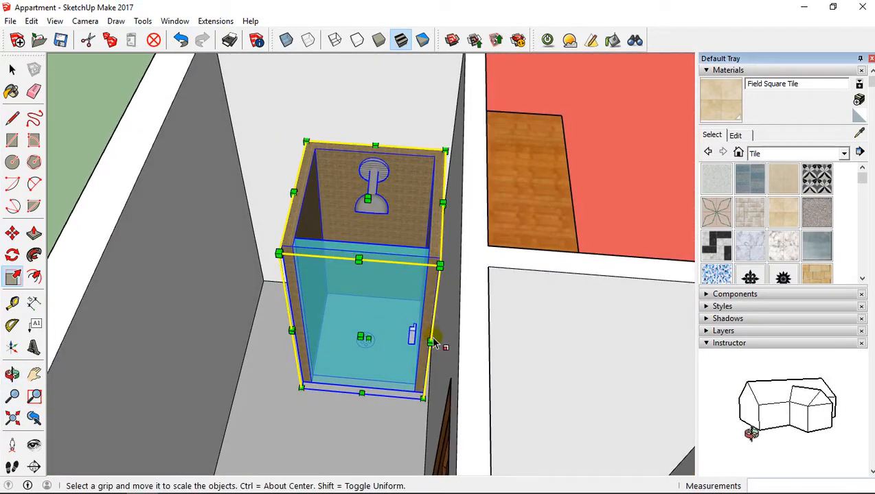
left_click_drag(435, 349, 438, 346)
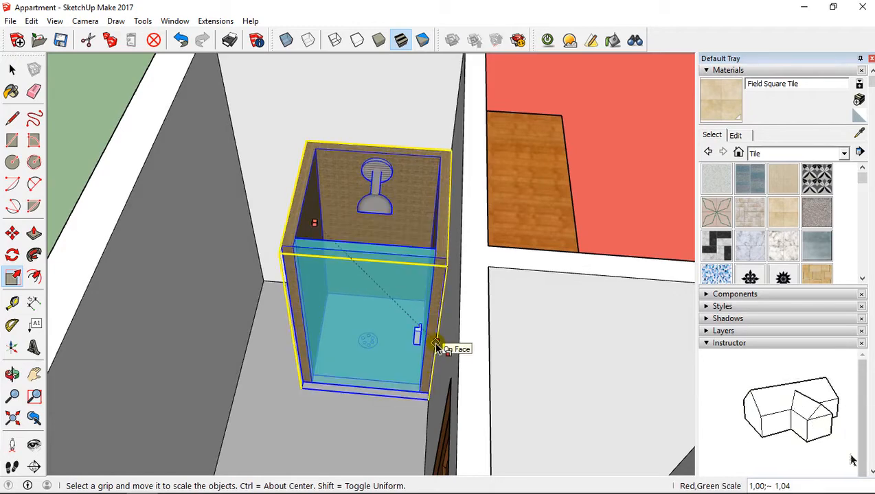
middle_click_drag(279, 229, 297, 294)
left_click_drag(296, 294, 223, 301)
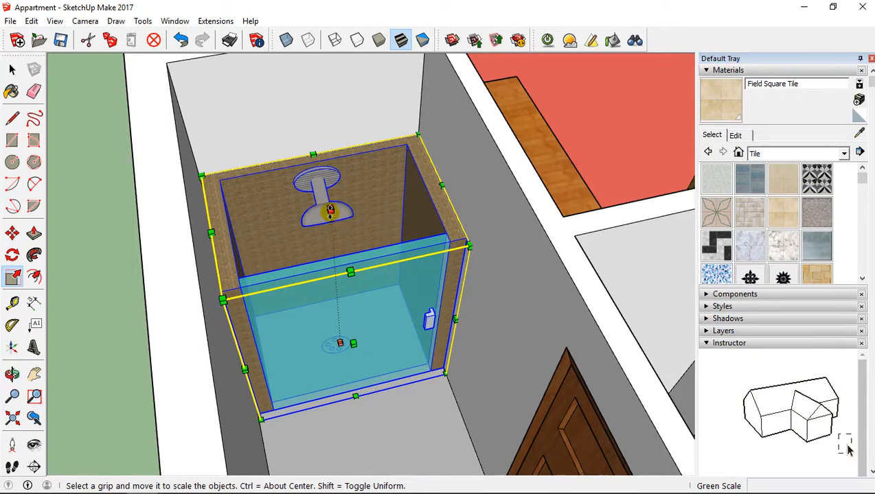
Scale the shower's height from its top along the blue axis to about 0.94.
left_click_drag(329, 212, 324, 159)
middle_click_drag(355, 216, 239, 323)
scroll(339, 122, "down", 3)
scroll(321, 330, "down", 2)
scroll(278, 314, "up", 1)
scroll(289, 302, "up", 3)
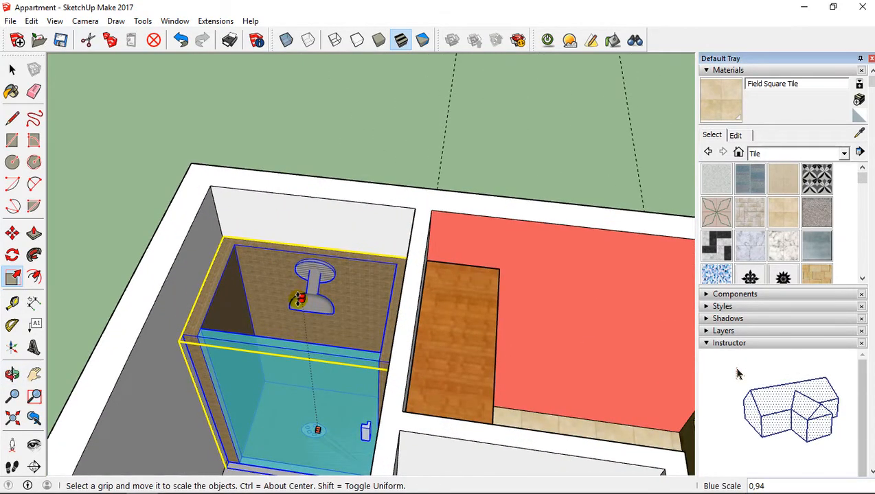
scroll(302, 282, "down", 2)
middle_click_drag(301, 282, 244, 364)
scroll(267, 255, "down", 4)
middle_click_drag(247, 313, 302, 286)
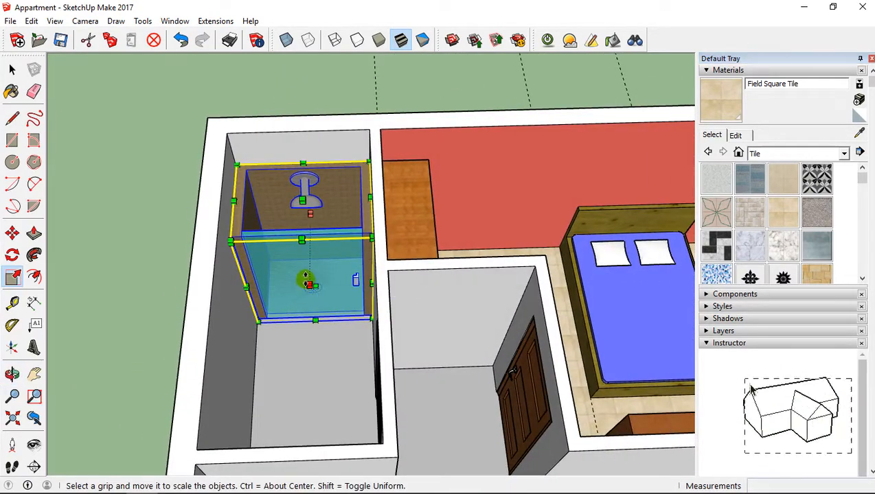
Scale the shower's depth from its glass front along the red axis to 0.90 and measure its depth at the top.
left_click_drag(307, 283, 305, 276)
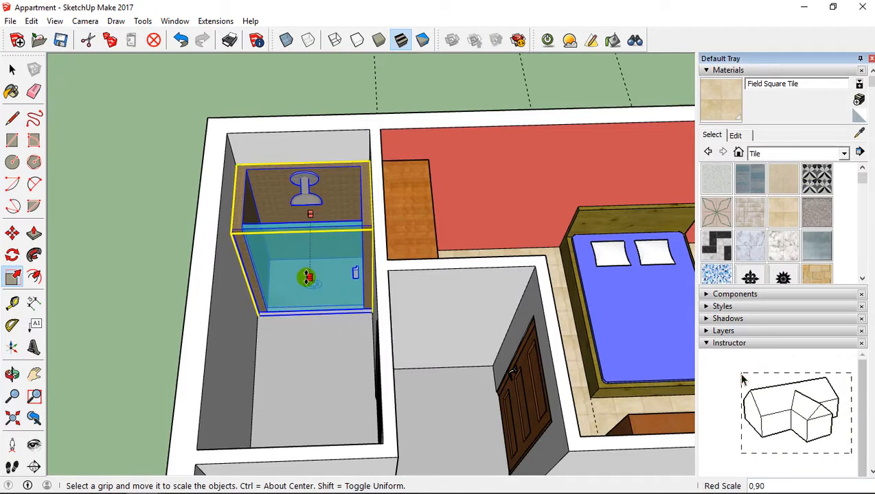
left_click(12, 302)
left_click(303, 163)
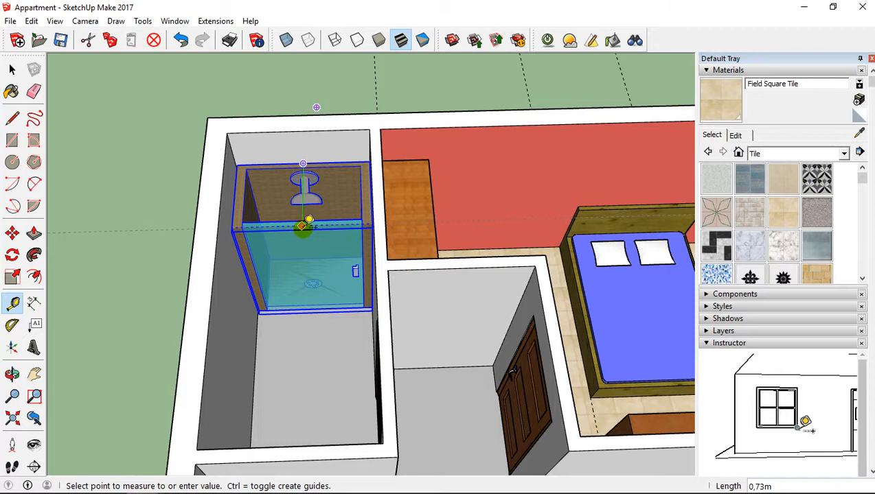
Stretch the shower's depth slightly outward from its glass front and clear the selection.
left_click(12, 69)
left_click(102, 148)
left_click(260, 249)
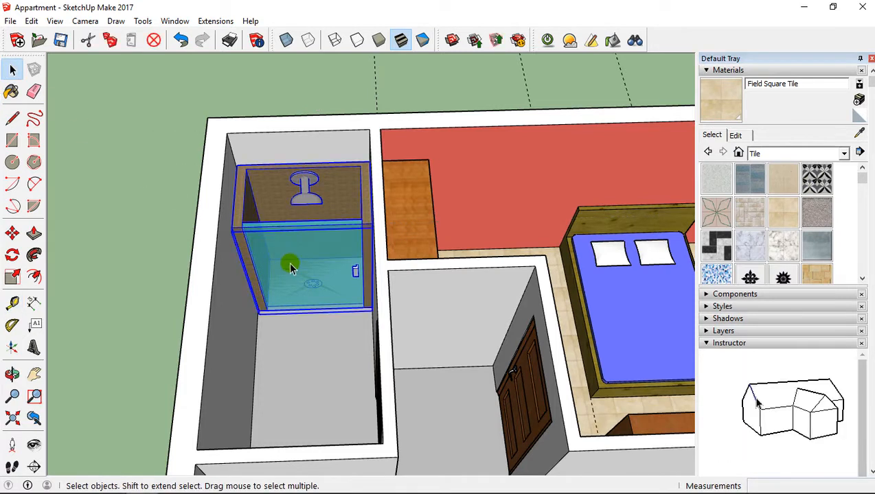
key("s")
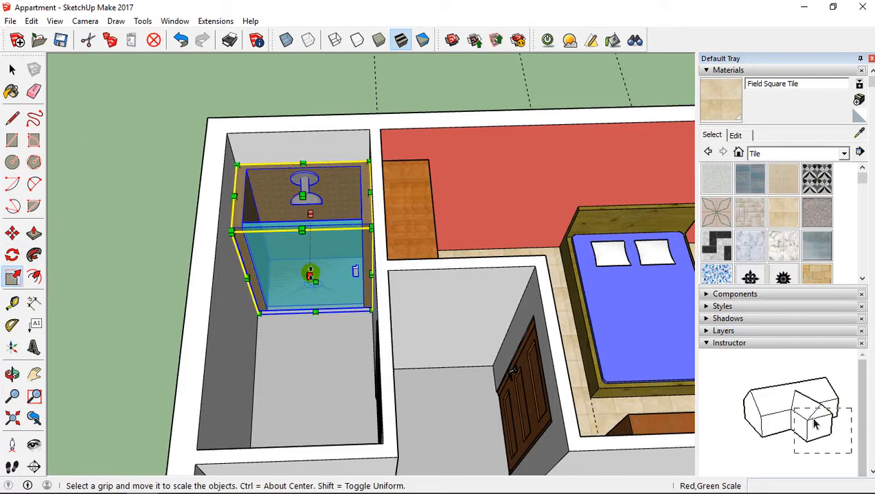
left_click_drag(310, 275, 310, 281)
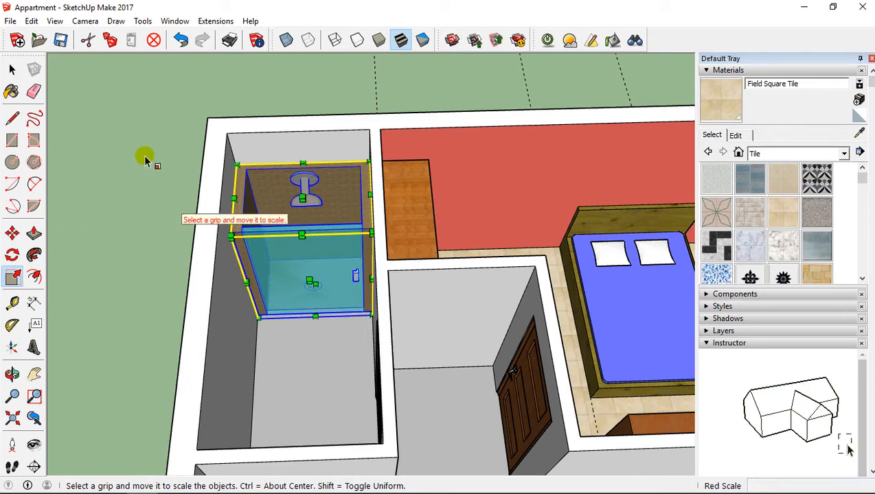
left_click(12, 69)
left_click(379, 110)
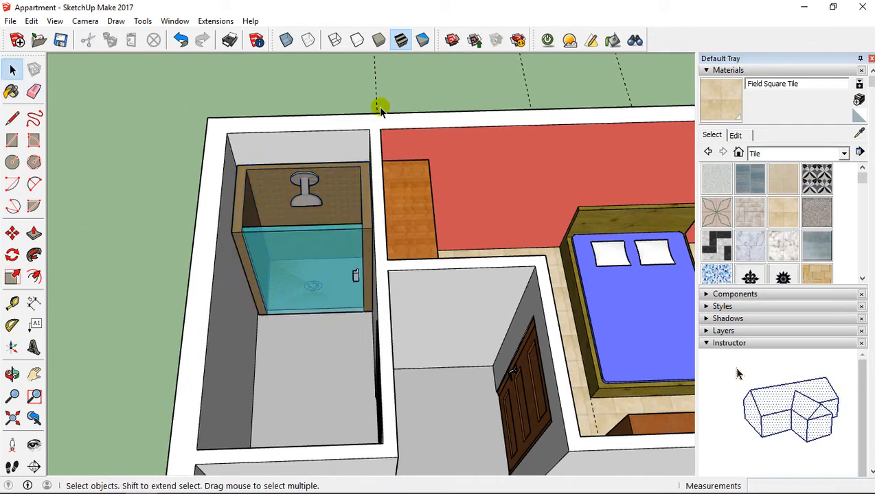
Open the 3D Warehouse and search for "sink".
left_click(446, 32)
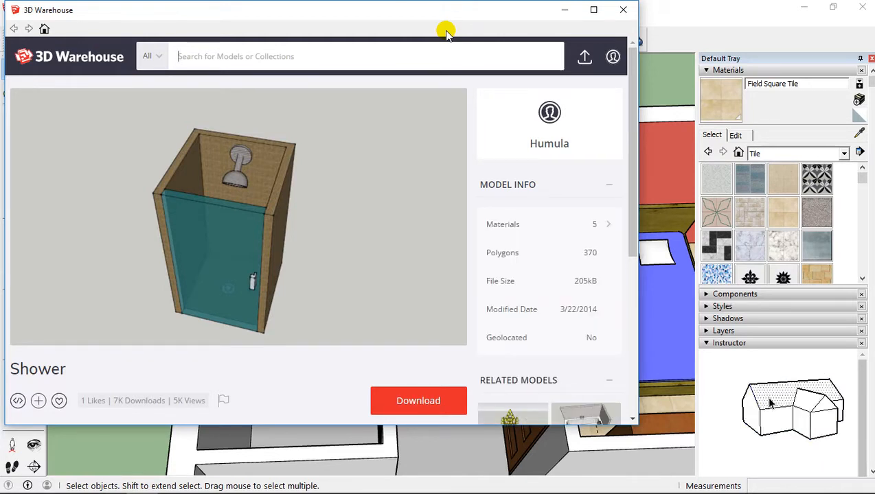
type("ink")
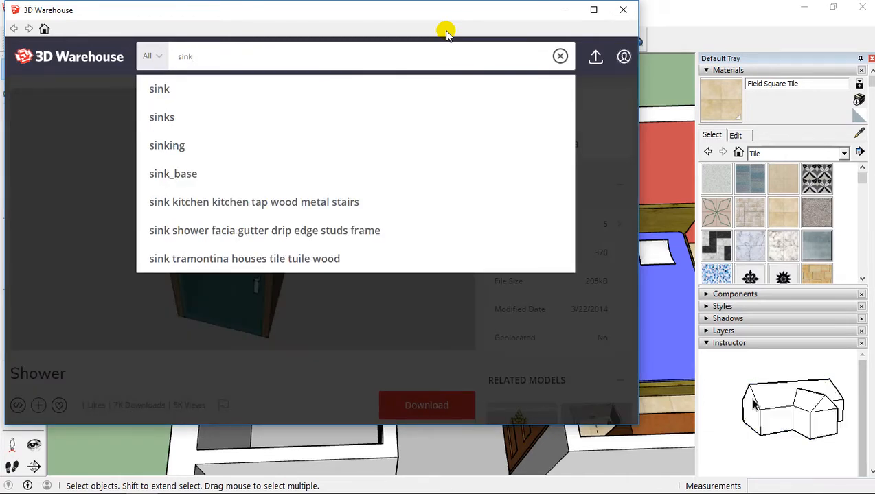
key("Return")
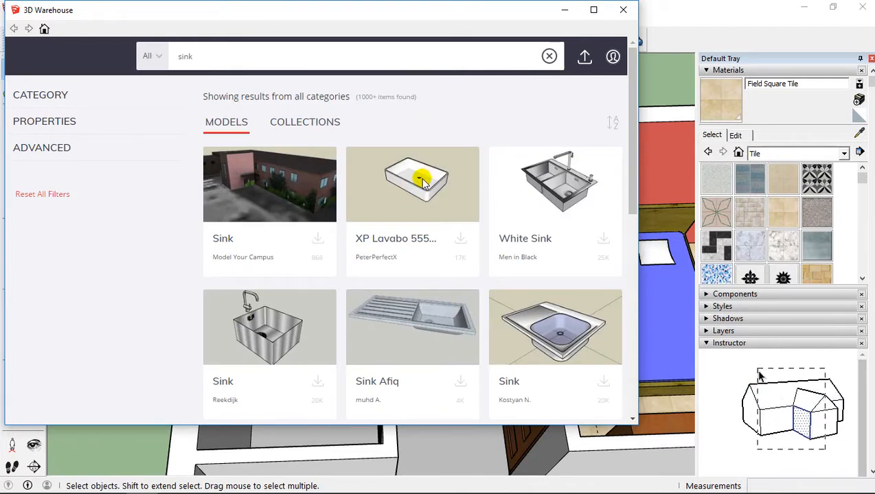
Browse the sink search results for a bathroom sink and open the wooden vanity with a wide white basin.
scroll(421, 181, "down", 2)
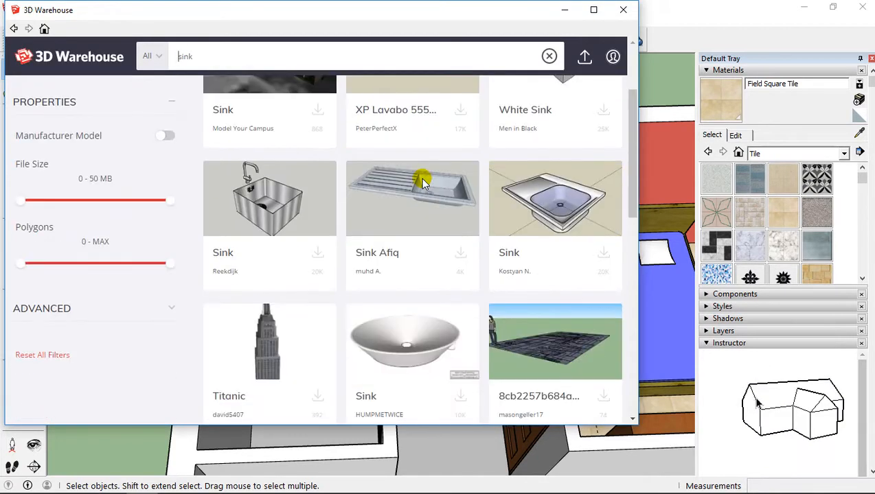
scroll(420, 178, "down", 1)
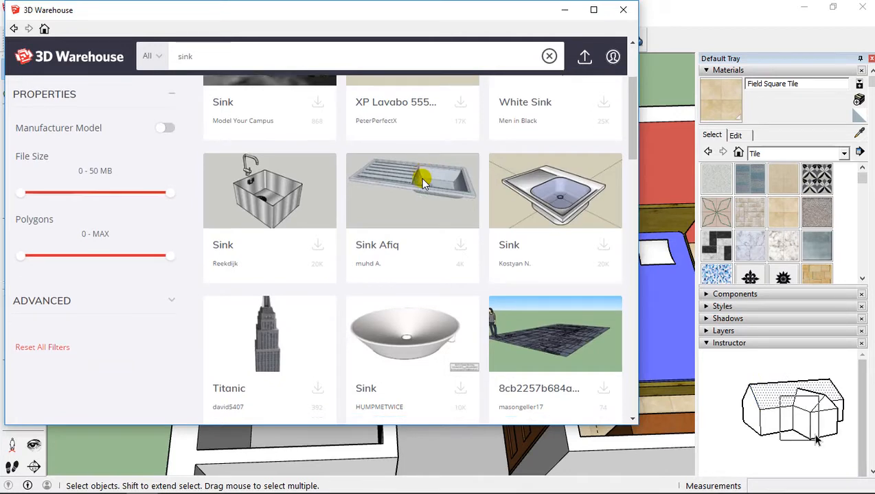
scroll(421, 180, "down", 4)
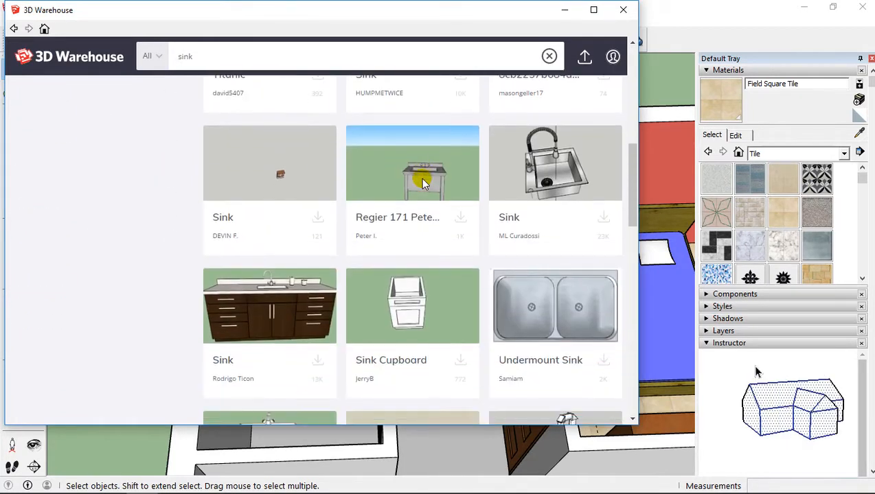
scroll(465, 179, "down", 4)
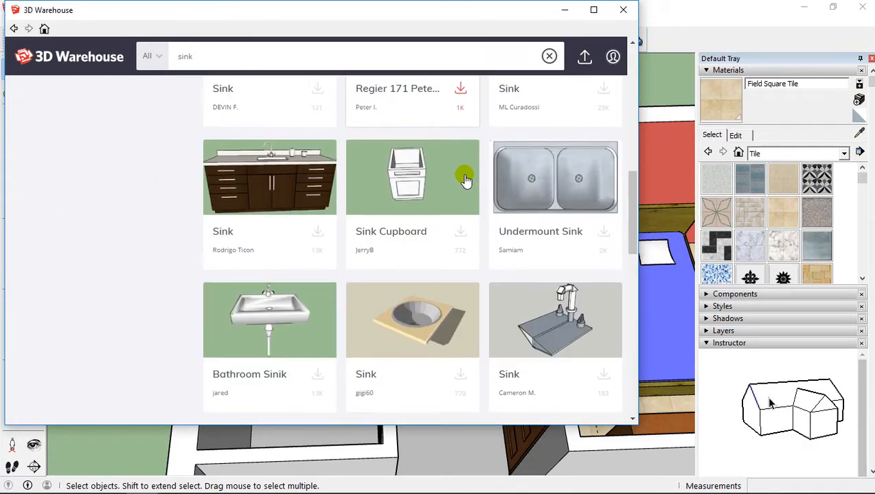
scroll(465, 179, "up", 3)
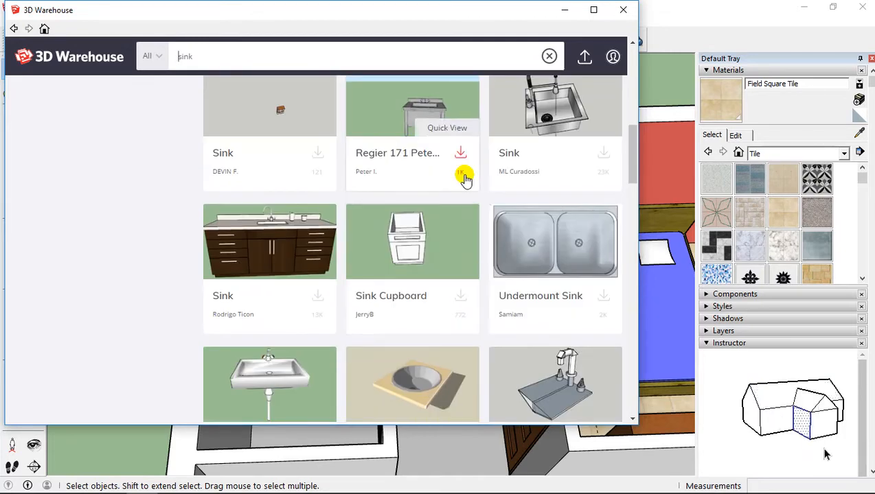
scroll(386, 188, "down", 3)
scroll(386, 188, "down", 3)
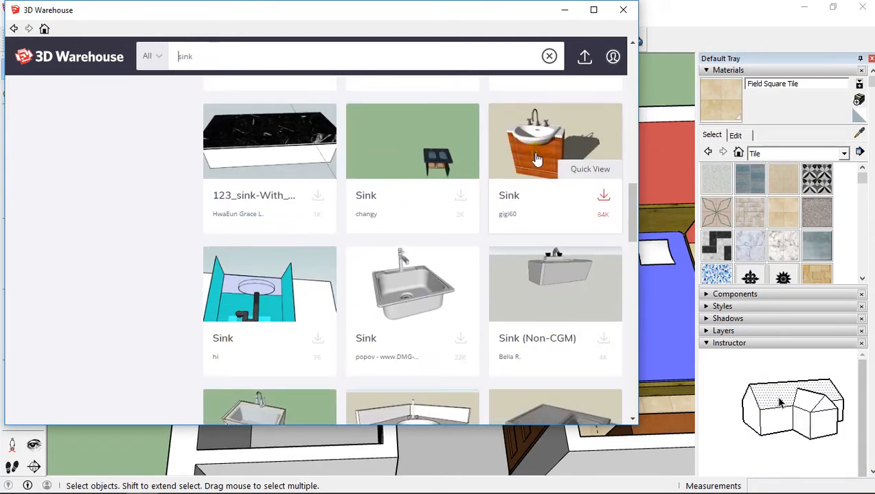
scroll(510, 212, "down", 7)
scroll(510, 213, "down", 8)
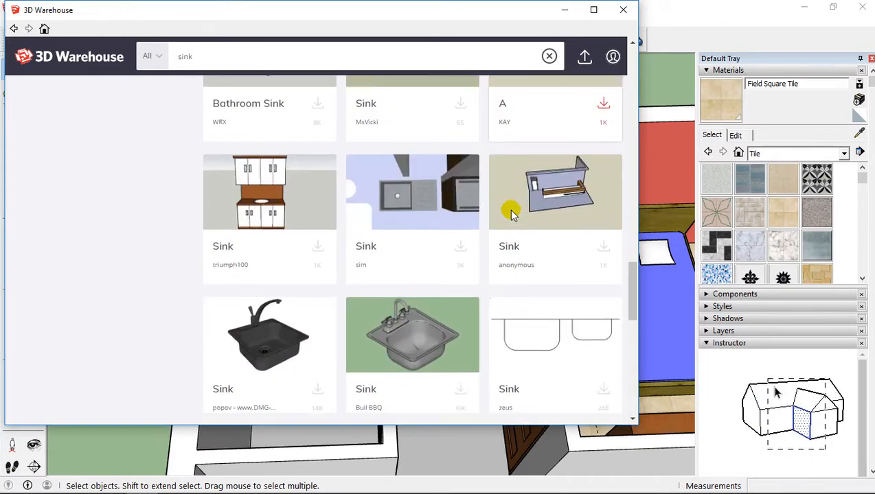
scroll(511, 213, "up", 3)
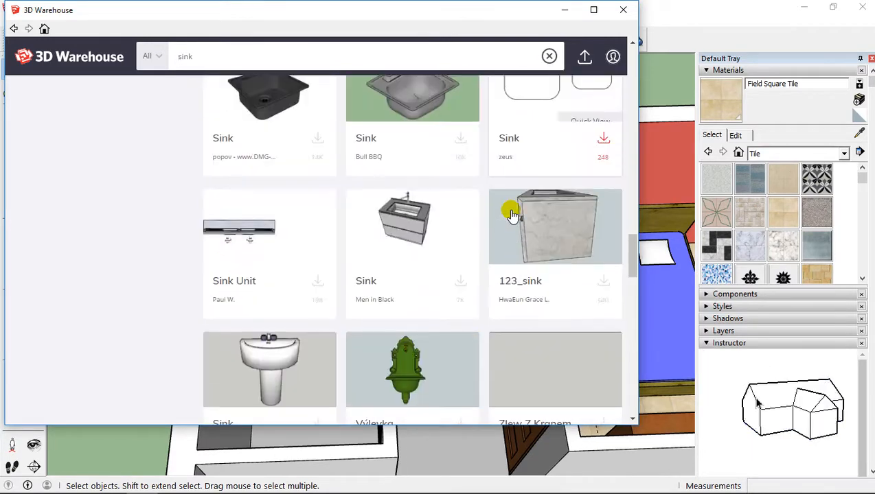
scroll(512, 214, "down", 2)
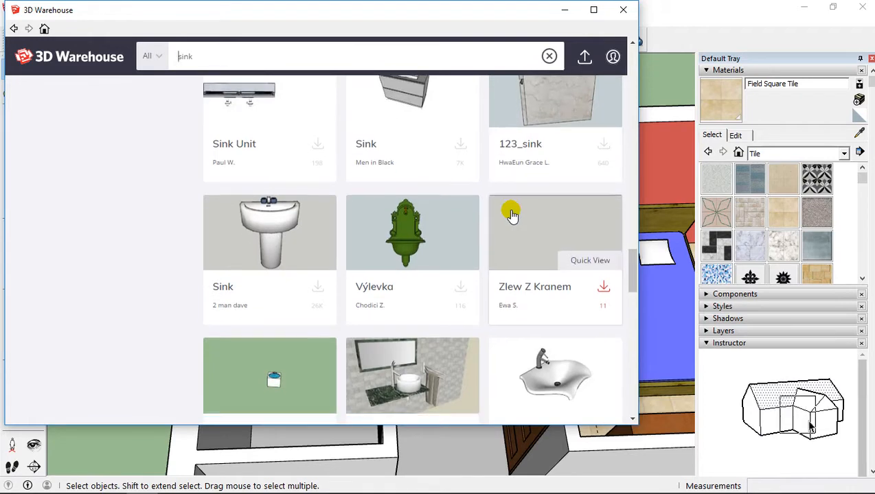
scroll(512, 214, "down", 7)
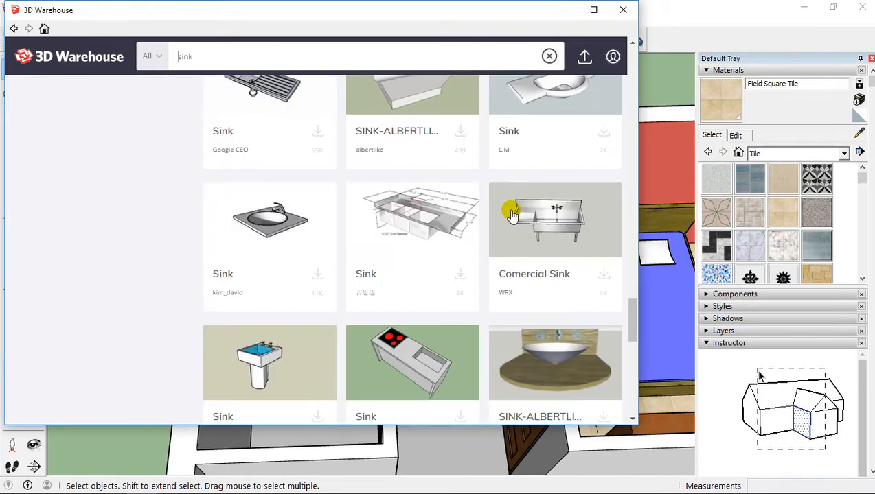
scroll(510, 213, "down", 8)
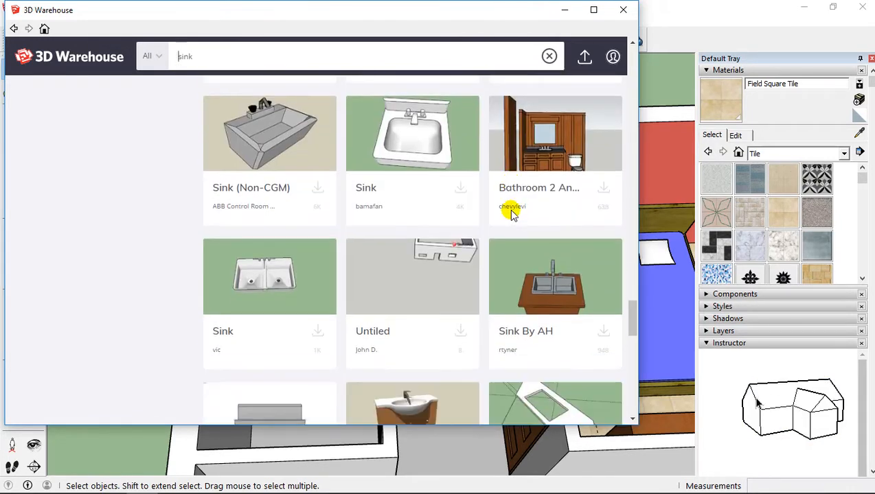
scroll(510, 212, "down", 2)
scroll(510, 213, "down", 4)
scroll(510, 214, "up", 3)
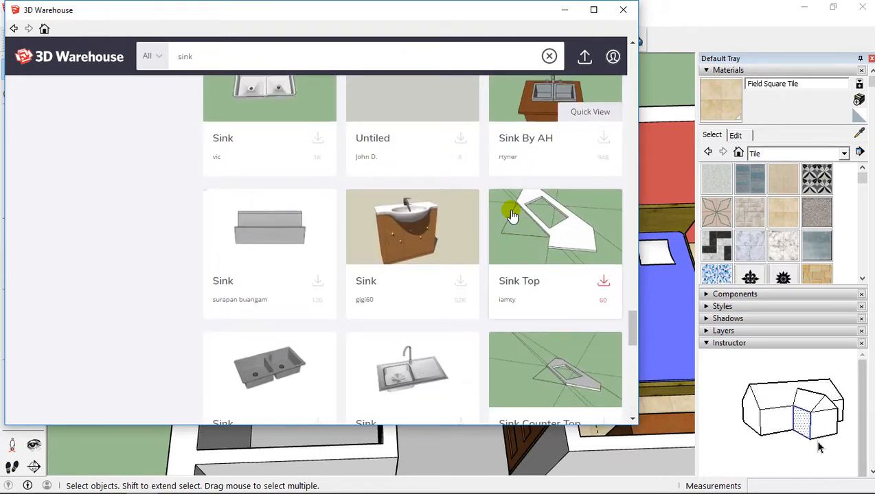
left_click(406, 214)
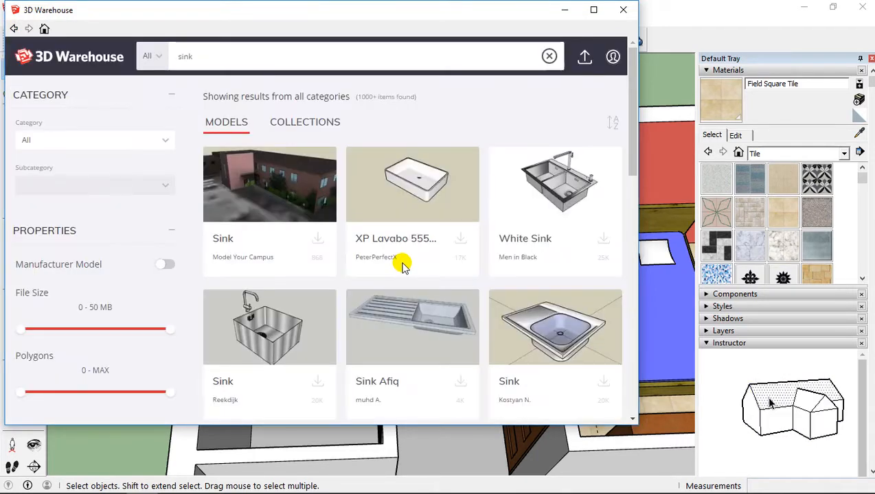
Open the sink with a reddish wooden cabinet and white basin, examine its model info, and return to the search results.
scroll(406, 259, "down", 1)
scroll(408, 260, "down", 12)
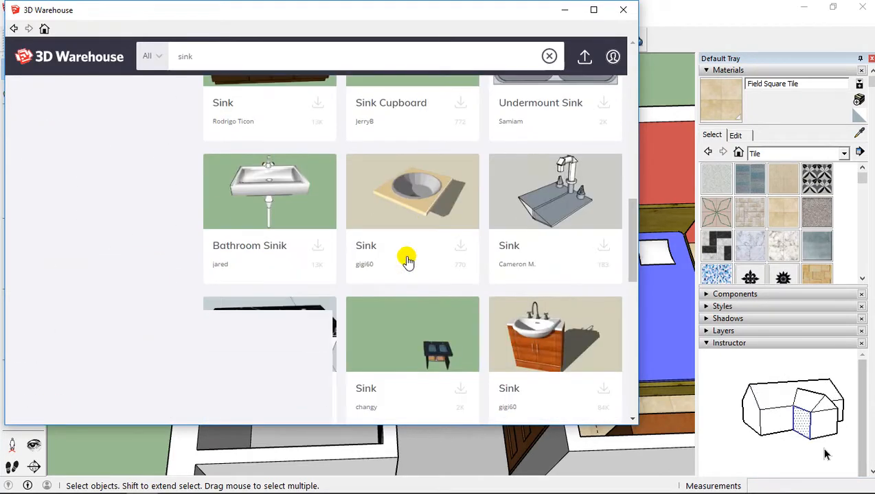
scroll(407, 260, "down", 2)
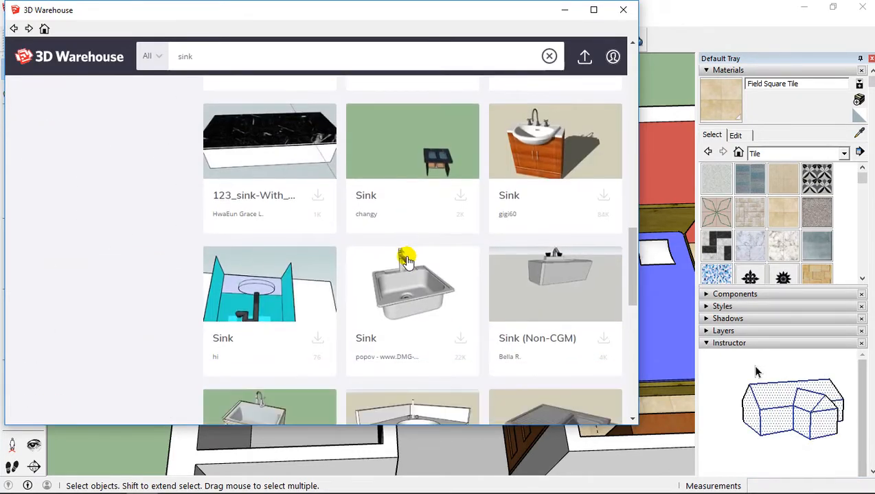
scroll(406, 259, "down", 4)
scroll(525, 211, "up", 5)
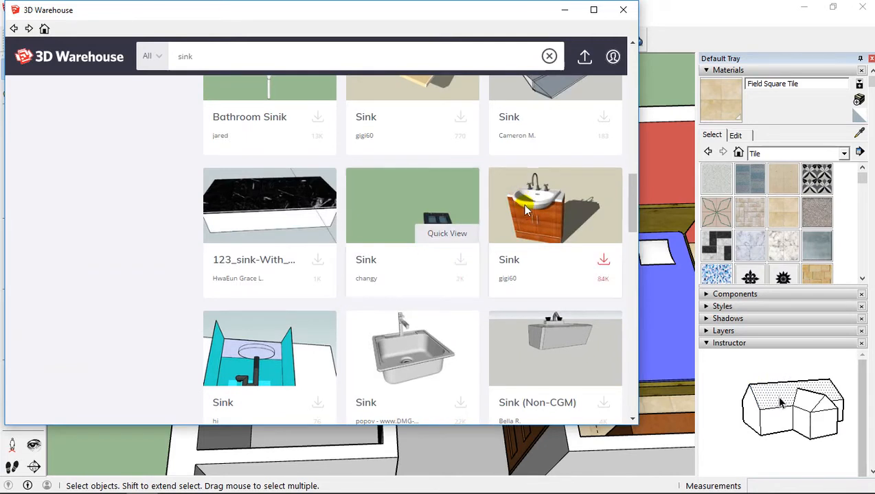
left_click(526, 211)
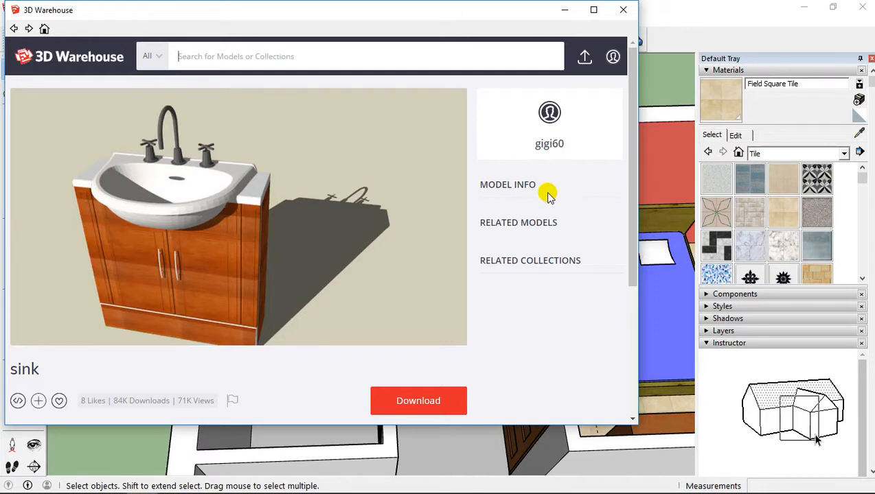
left_click(513, 178)
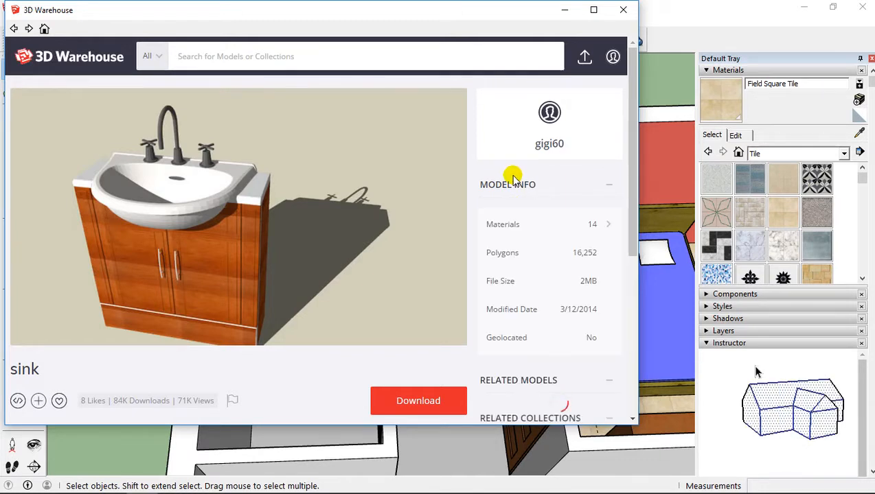
left_click(150, 59)
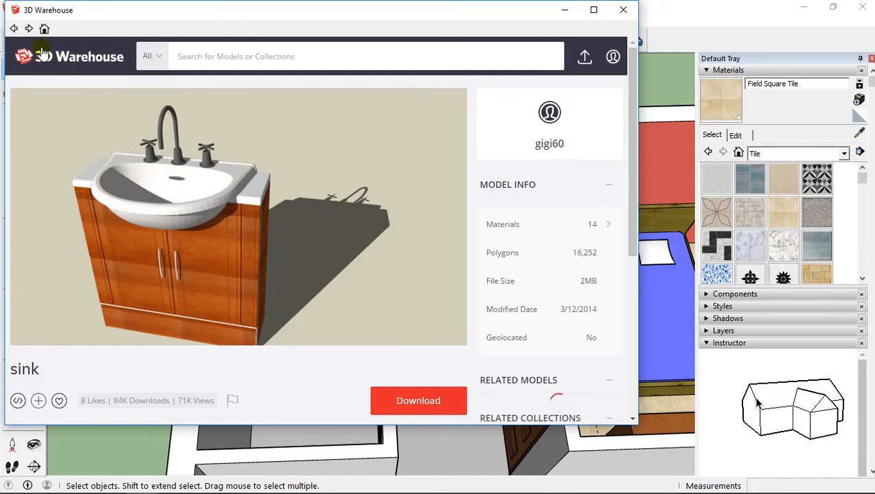
left_click(13, 30)
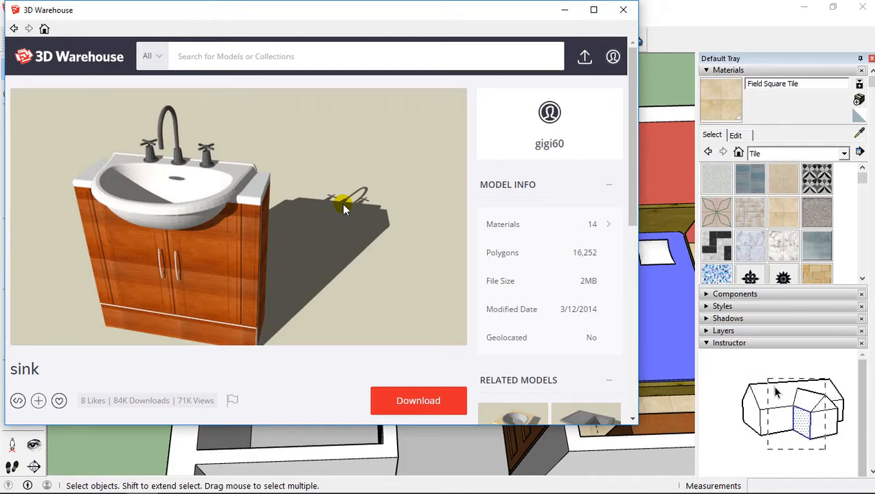
key("alt+Left")
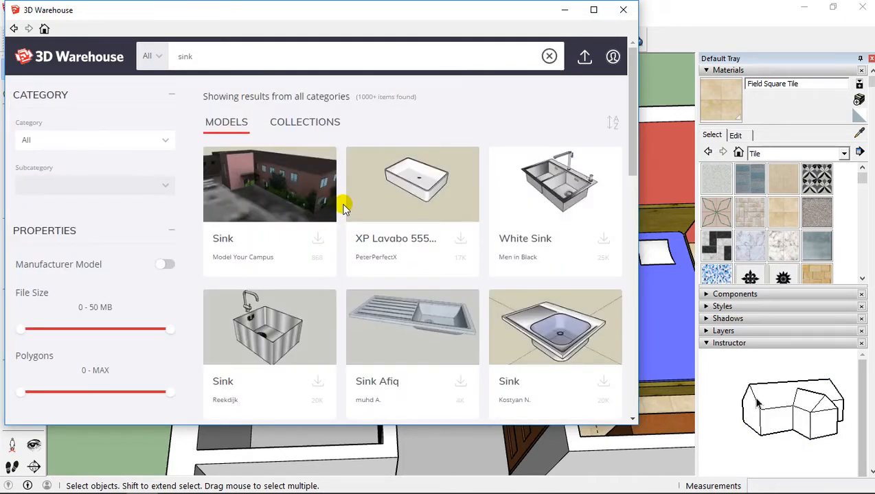
Look further through the sink results for a compact cabinet sink and open the "Room 806 Sink" model page.
scroll(336, 211, "down", 15)
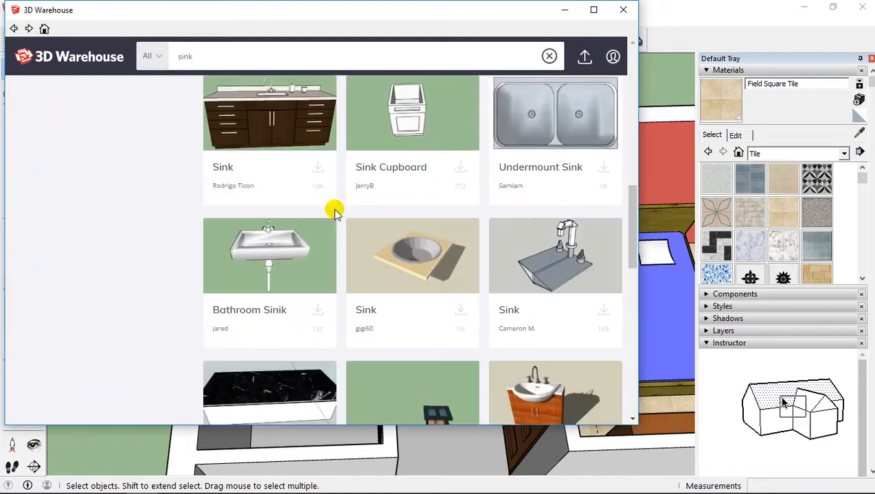
scroll(336, 211, "down", 10)
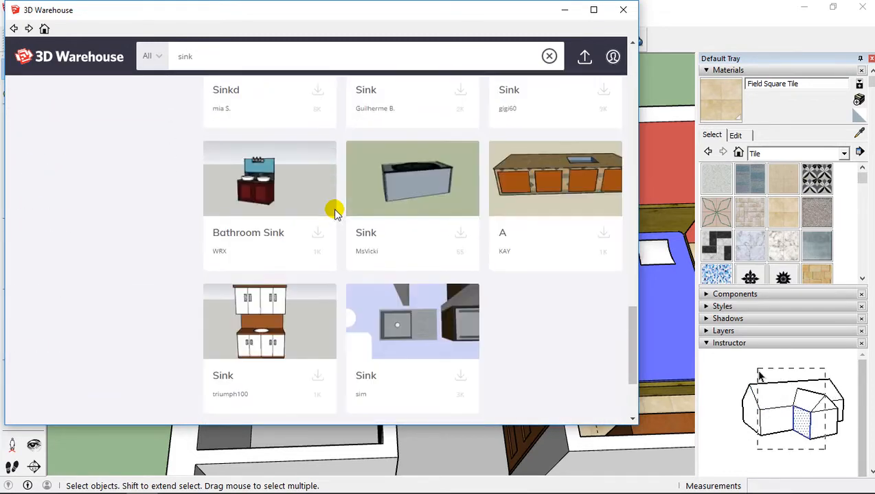
scroll(336, 212, "down", 7)
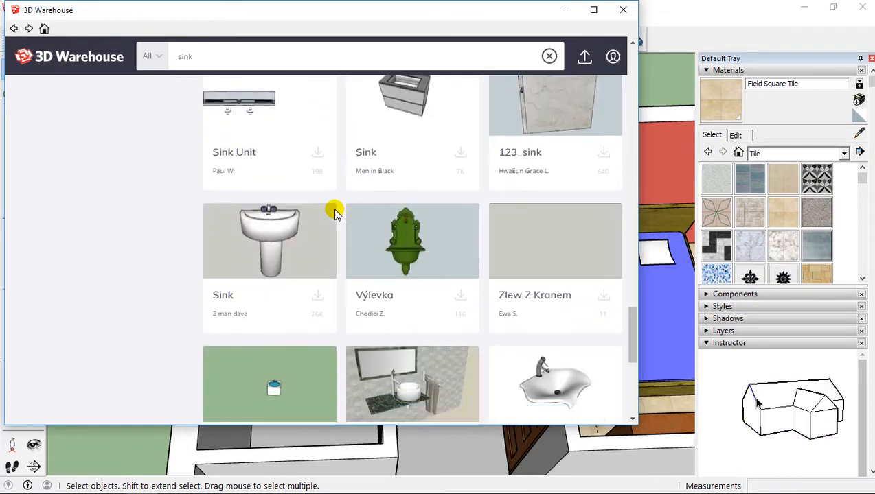
scroll(335, 213, "up", 3)
scroll(336, 212, "down", 12)
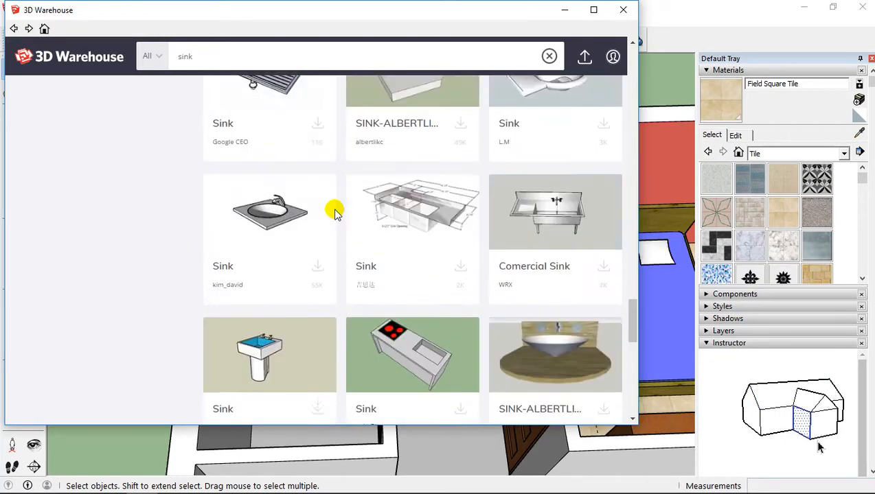
scroll(335, 213, "down", 8)
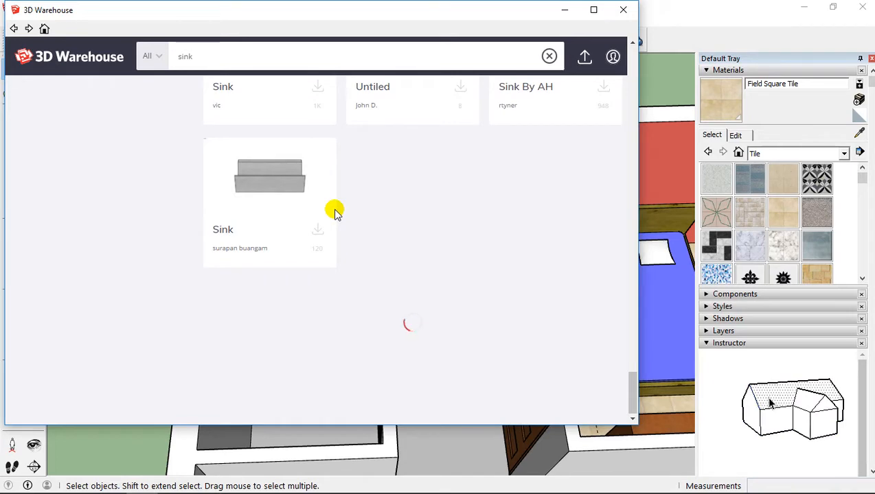
scroll(335, 213, "down", 10)
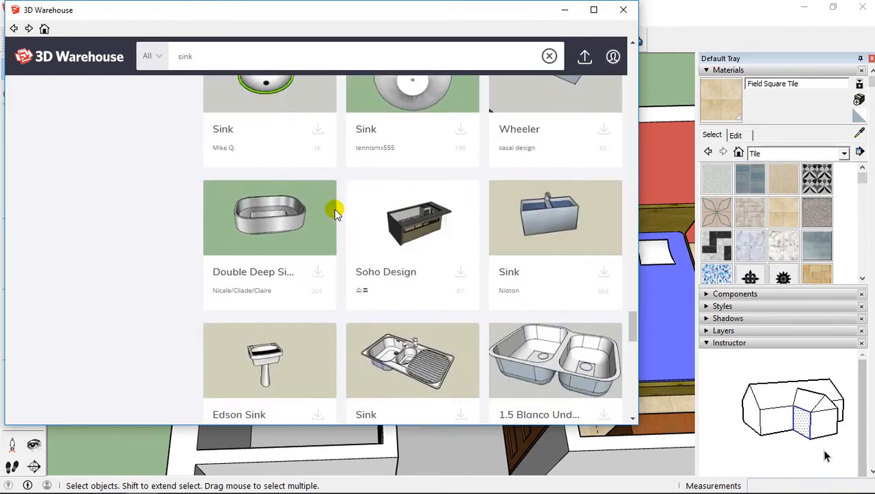
scroll(334, 213, "down", 2)
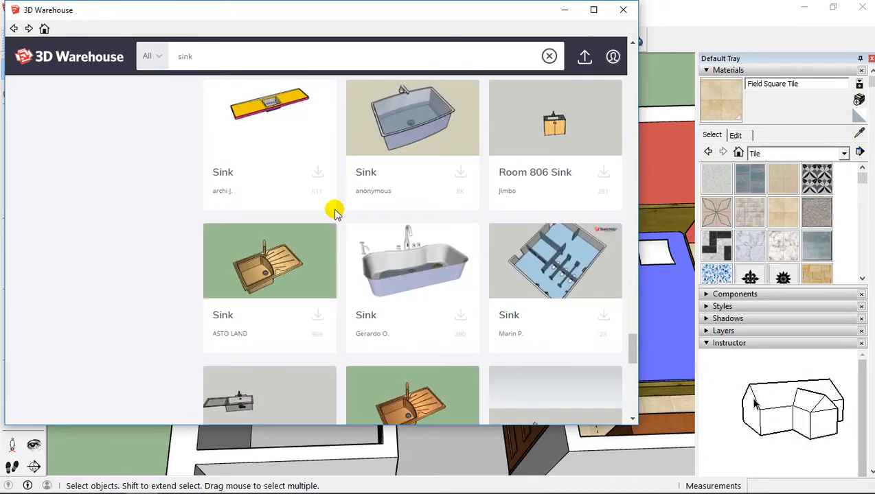
scroll(335, 213, "down", 9)
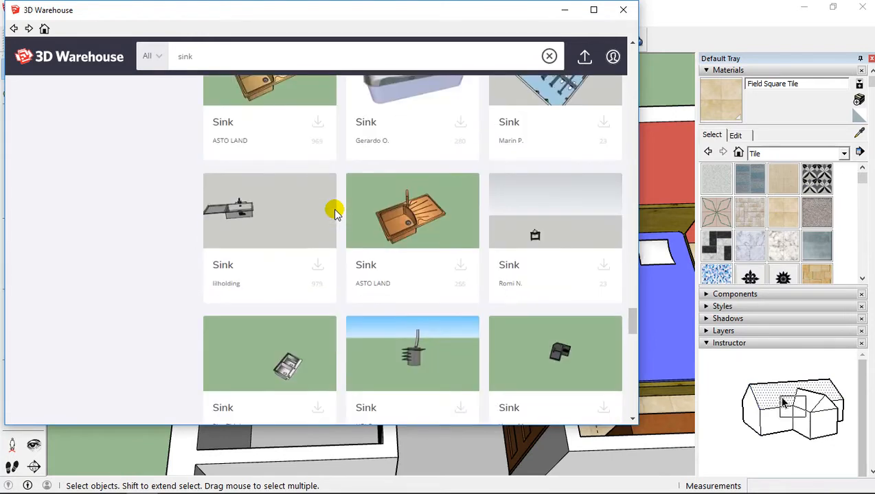
scroll(335, 213, "down", 8)
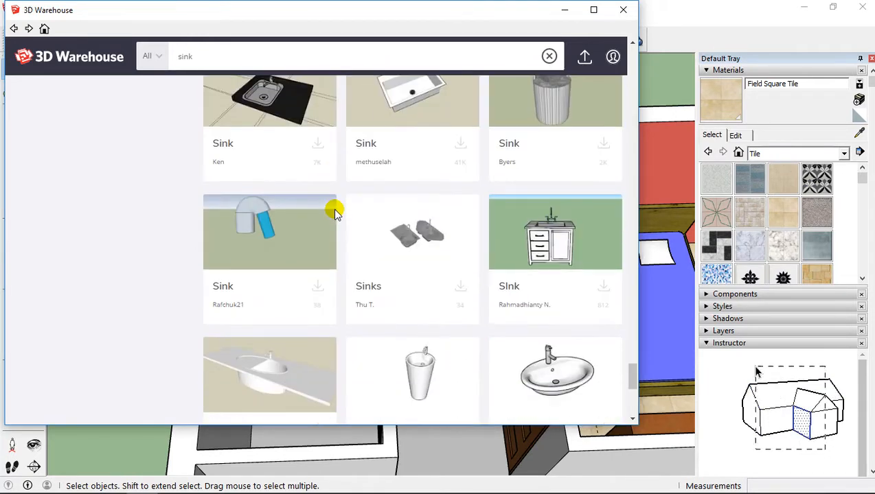
scroll(519, 230, "down", 4)
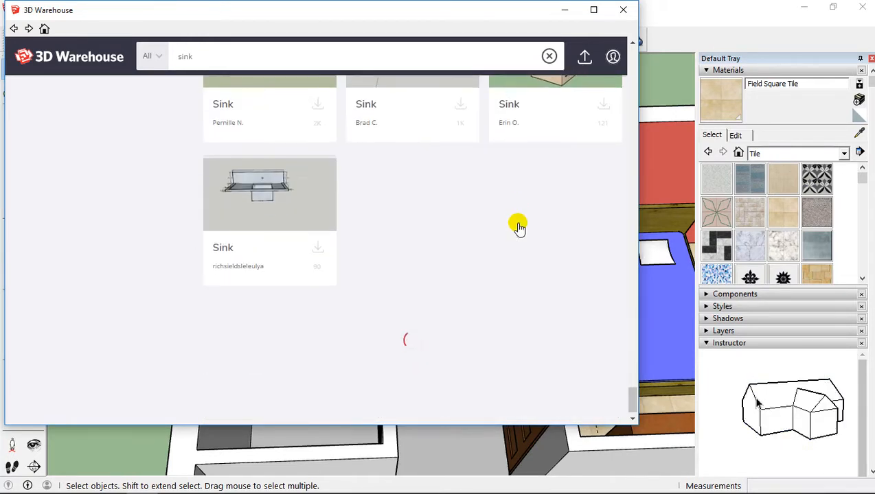
scroll(519, 229, "up", 3)
scroll(520, 230, "up", 12)
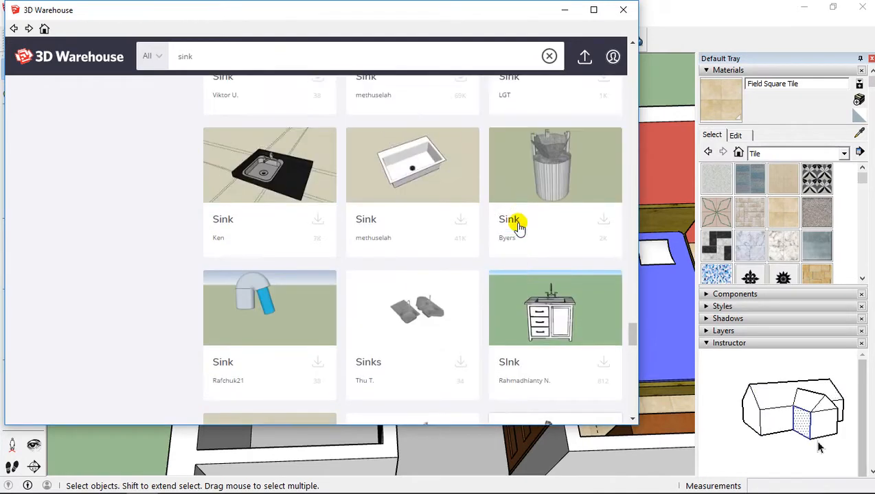
scroll(520, 229, "up", 8)
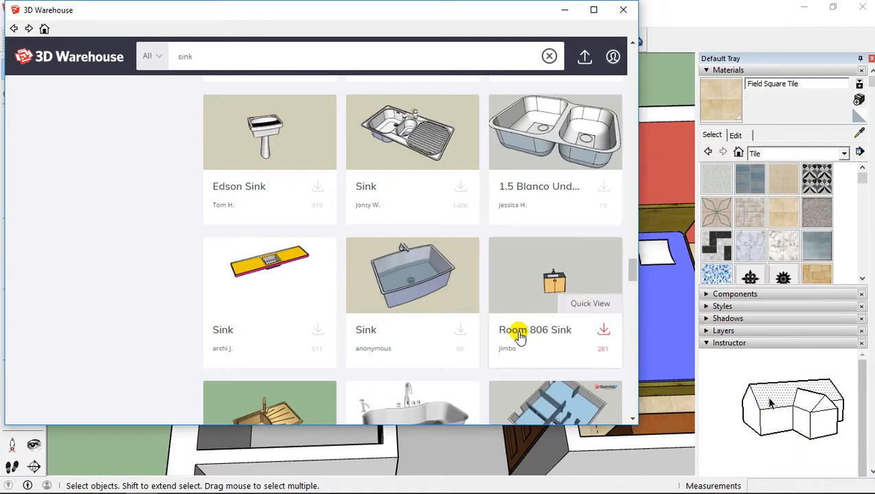
left_click(520, 332)
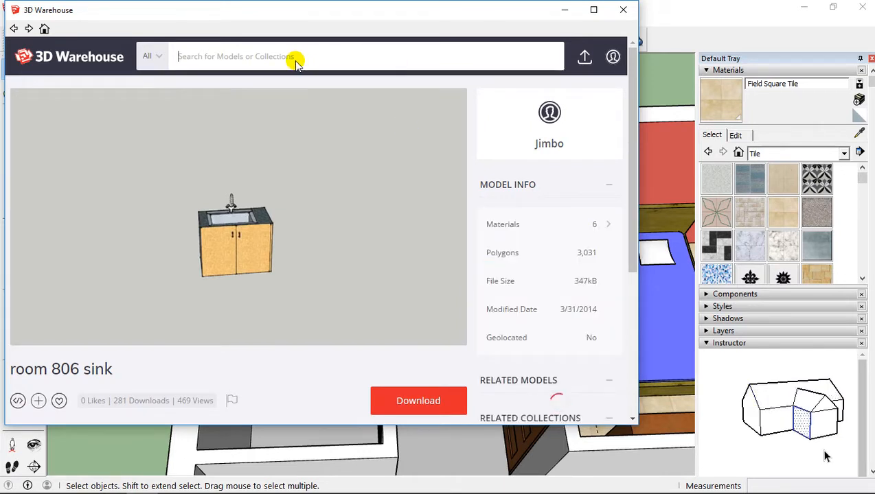
Search the 3D Warehouse for "sink" again and look through the first results for a compact bathroom sink.
type("sink")
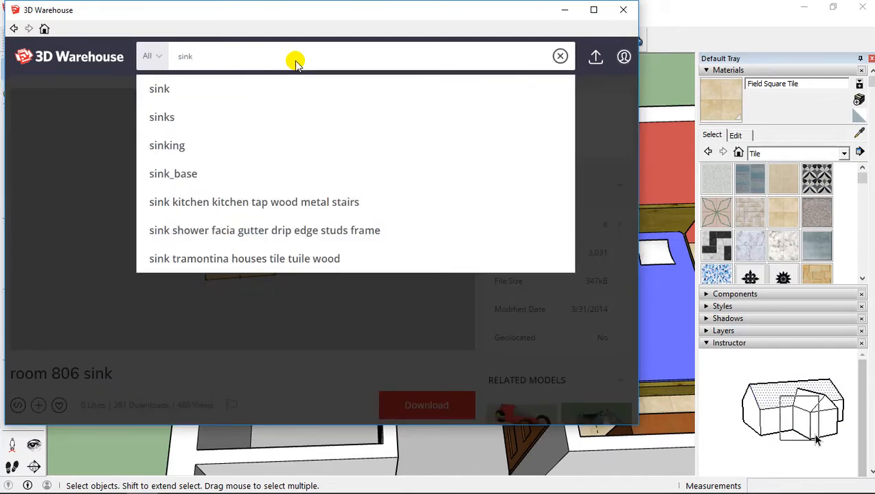
key("Return")
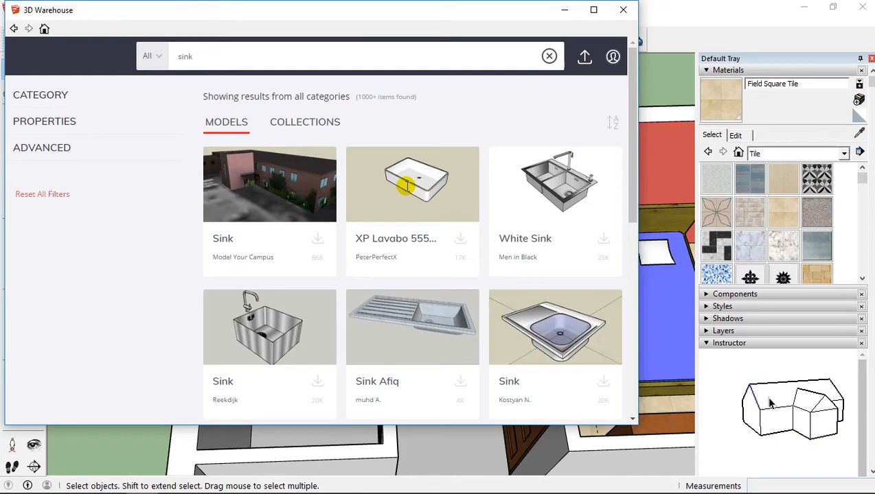
scroll(406, 186, "down", 10)
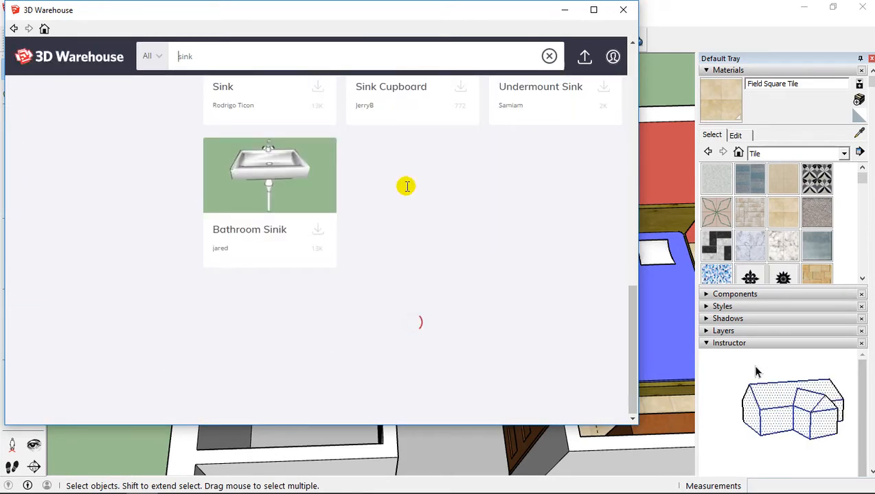
scroll(399, 199, "up", 4)
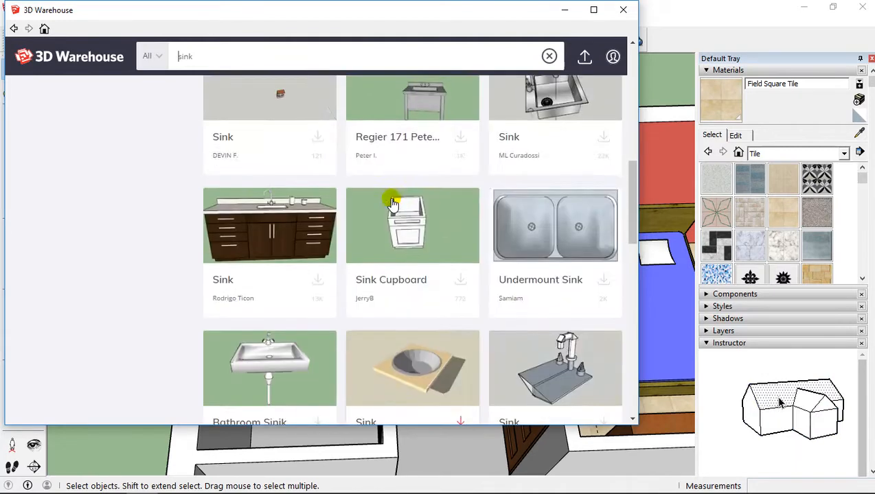
scroll(395, 215, "down", 1)
scroll(395, 215, "down", 2)
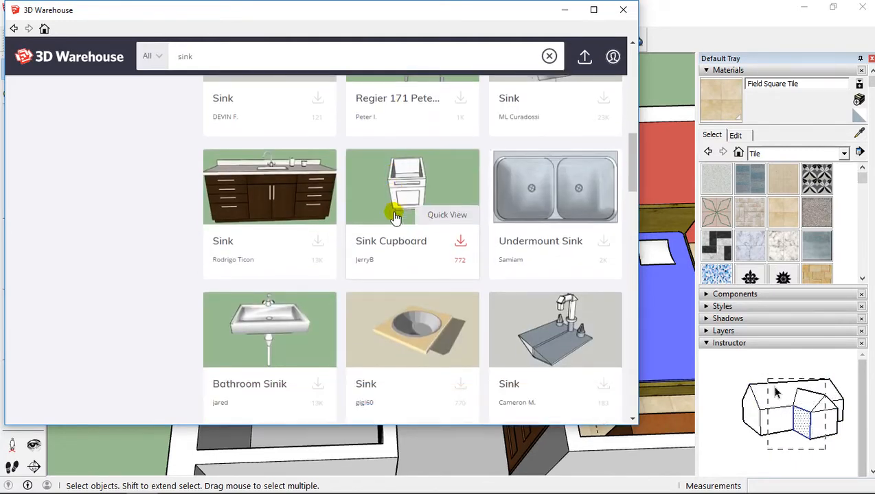
Look further down the sink results and open the white pedestal sink with red and blue taps.
scroll(395, 215, "down", 2)
scroll(395, 216, "down", 5)
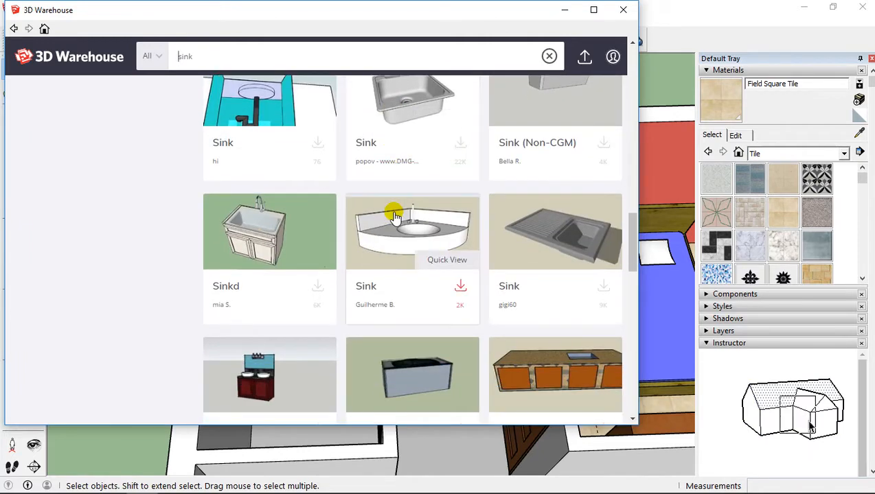
scroll(395, 215, "down", 4)
scroll(395, 216, "down", 6)
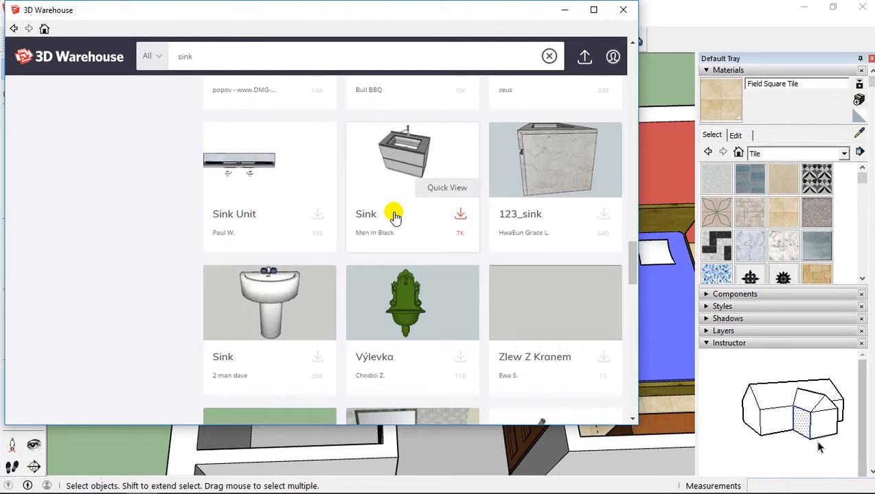
scroll(395, 215, "down", 2)
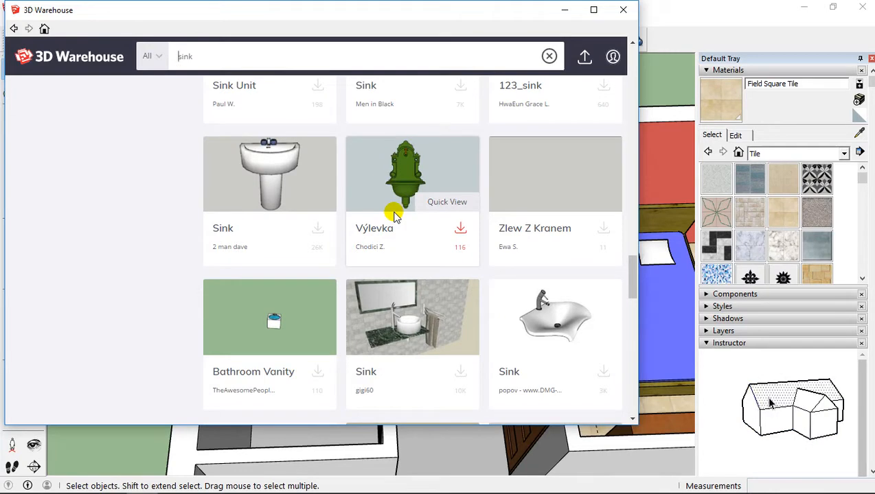
scroll(395, 216, "down", 1)
scroll(395, 215, "down", 1)
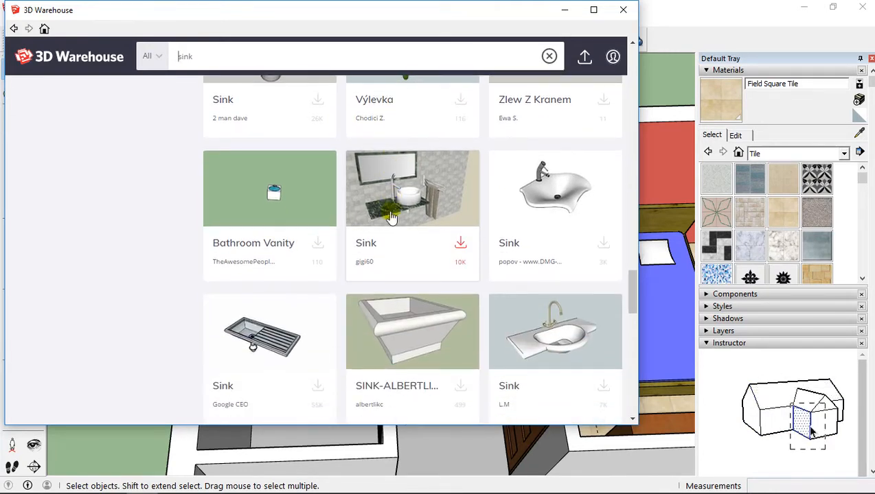
scroll(318, 209, "up", 2)
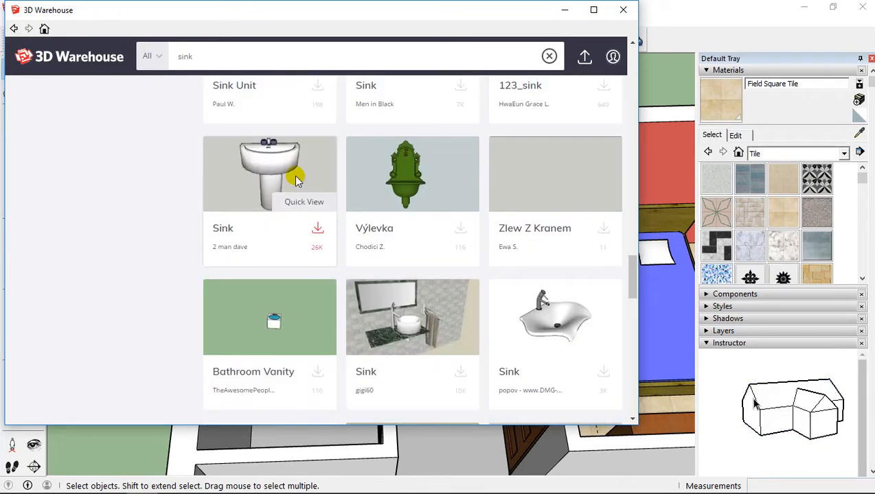
left_click(297, 180)
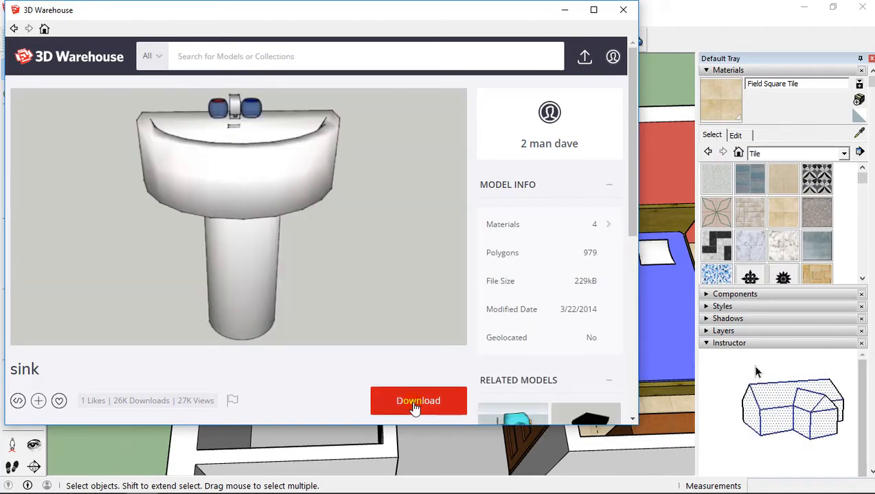
Download the pedestal sink directly into the model and place it on the open ground outside the apartment's outer wall.
left_click(414, 404)
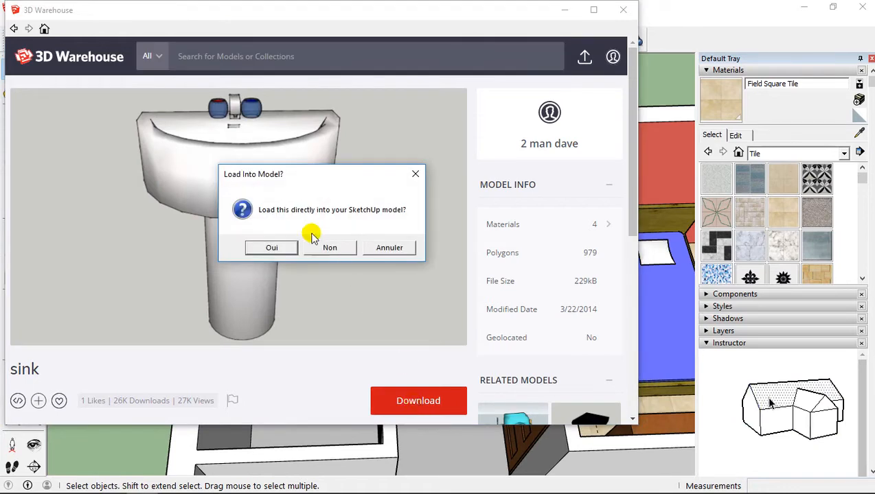
left_click(273, 249)
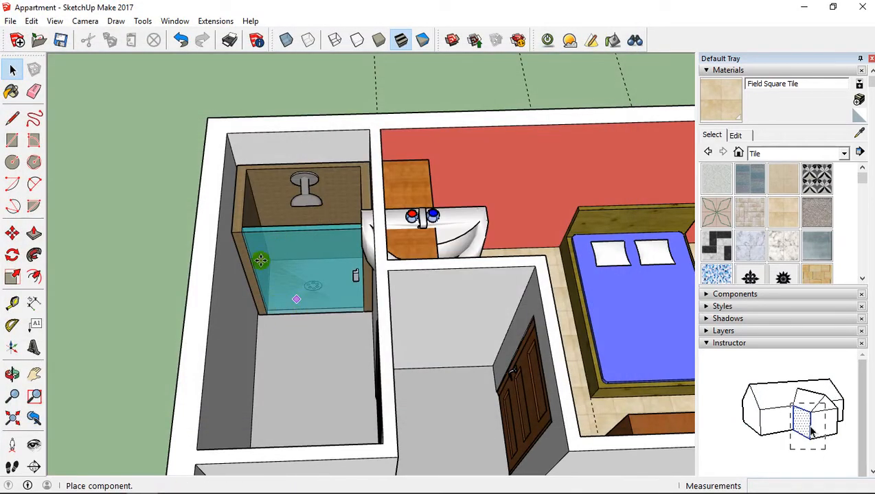
middle_click_drag(261, 261, 253, 185)
scroll(241, 192, "down", 4)
middle_click_drag(210, 221, 127, 192)
middle_click_drag(195, 189, 131, 162)
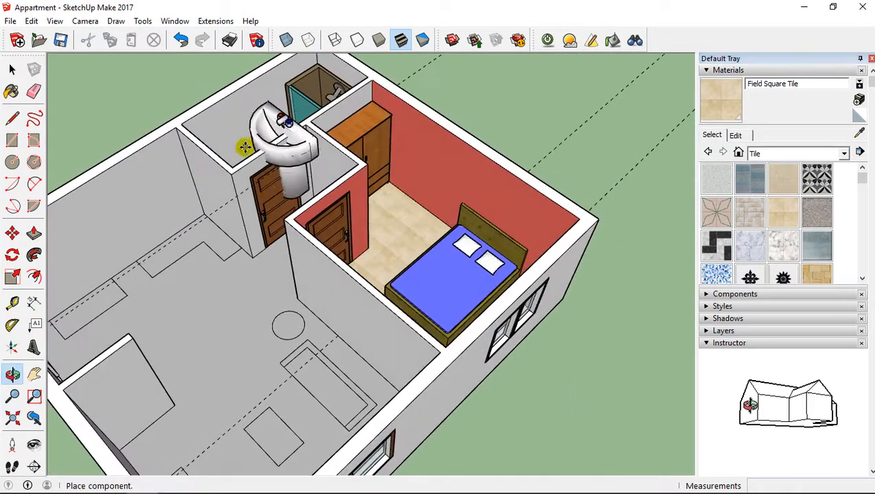
scroll(245, 147, "up", 5)
middle_click_drag(200, 153, 471, 180)
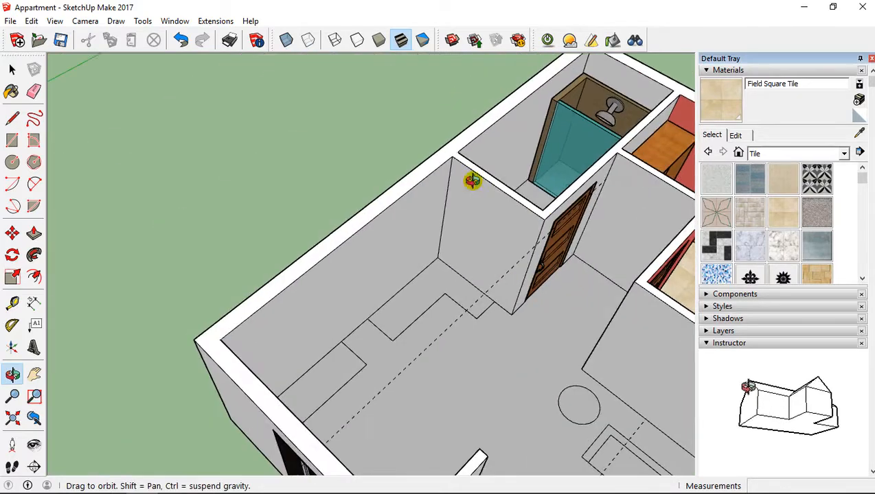
left_click(272, 155)
Rotate the sink 90° horizontally about its back corner so that its back runs along the green axis.
middle_click_drag(268, 152, 406, 156)
scroll(249, 215, "up", 3)
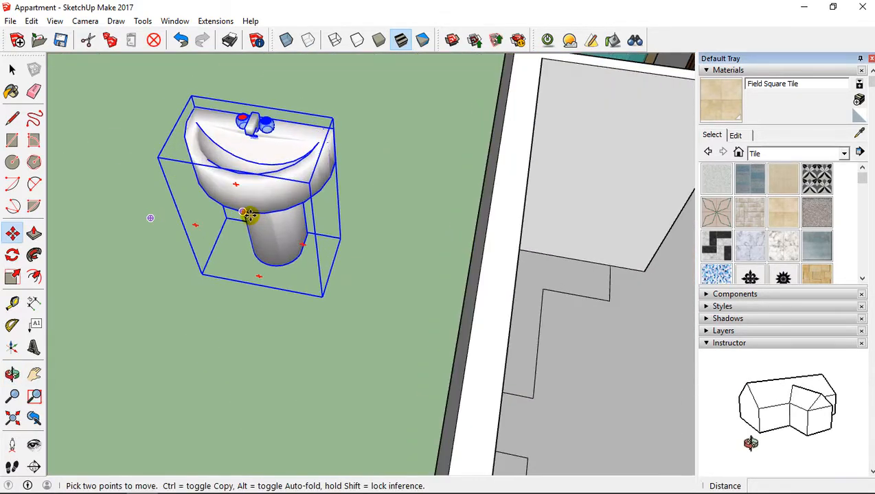
left_click(12, 255)
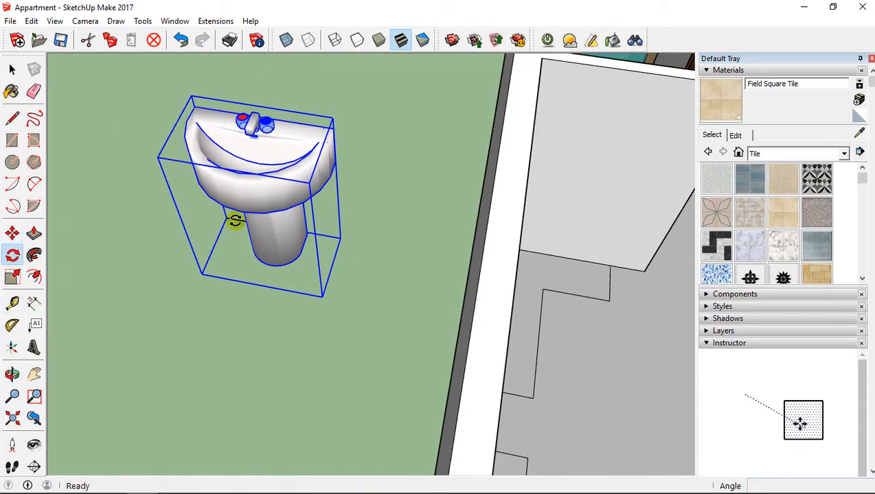
scroll(251, 264, "up", 3)
middle_click_drag(357, 123, 318, 224)
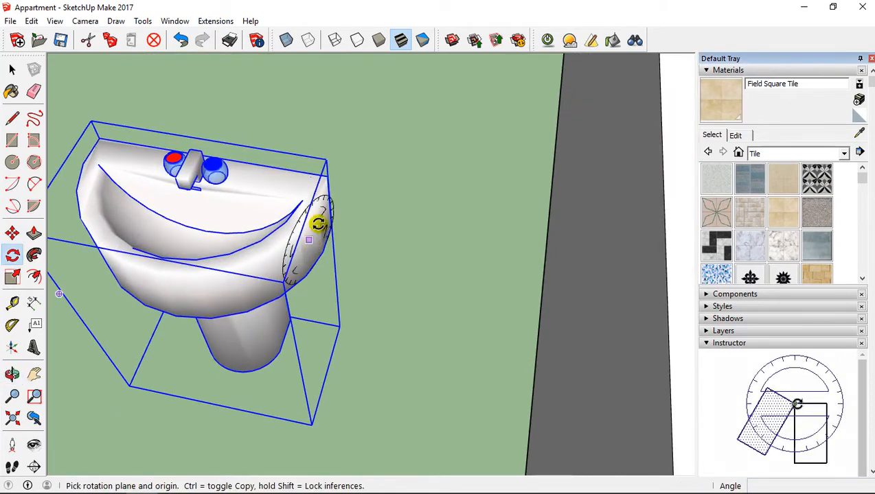
left_click(327, 179)
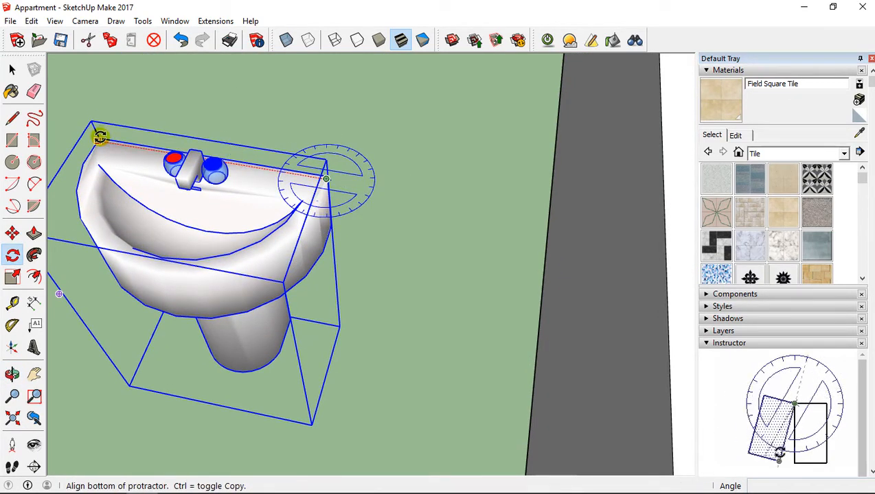
left_click(99, 139)
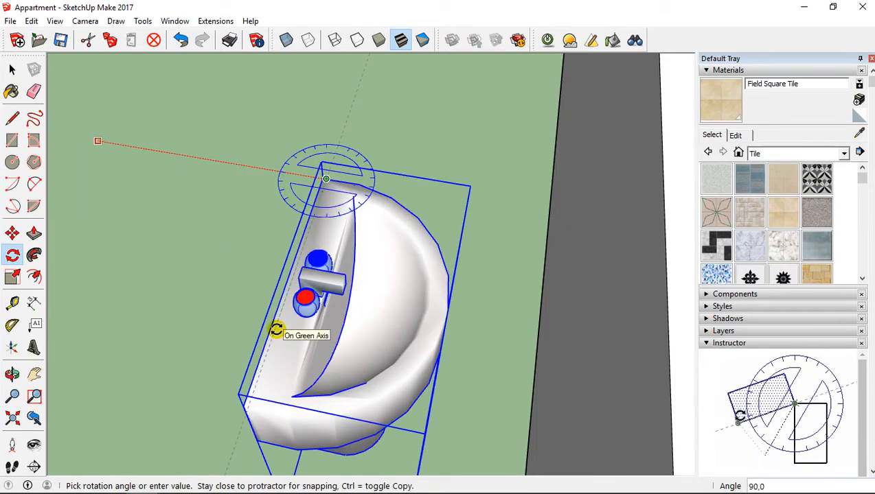
left_click(276, 330)
Move the sink about 2.82 m into the bathroom, against the long outer wall in front of the shower.
middle_click_drag(340, 252, 397, 184, "shift")
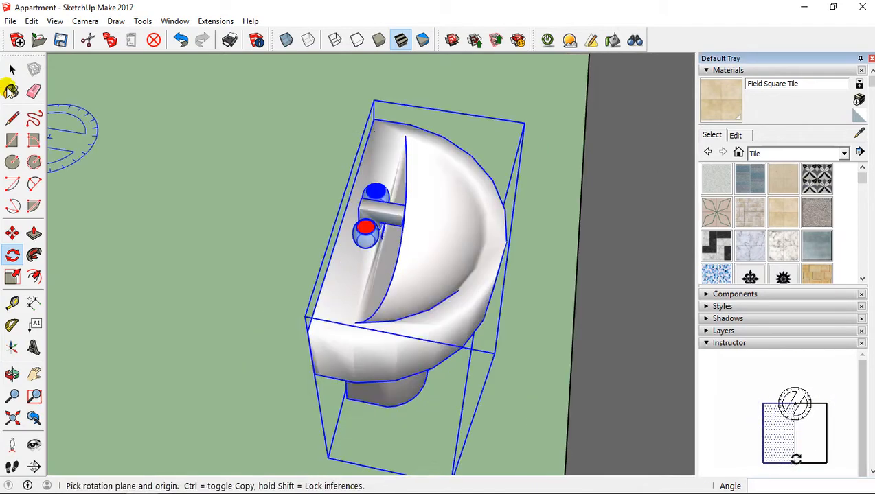
middle_click_drag(204, 253, 420, 282)
scroll(467, 187, "down", 3)
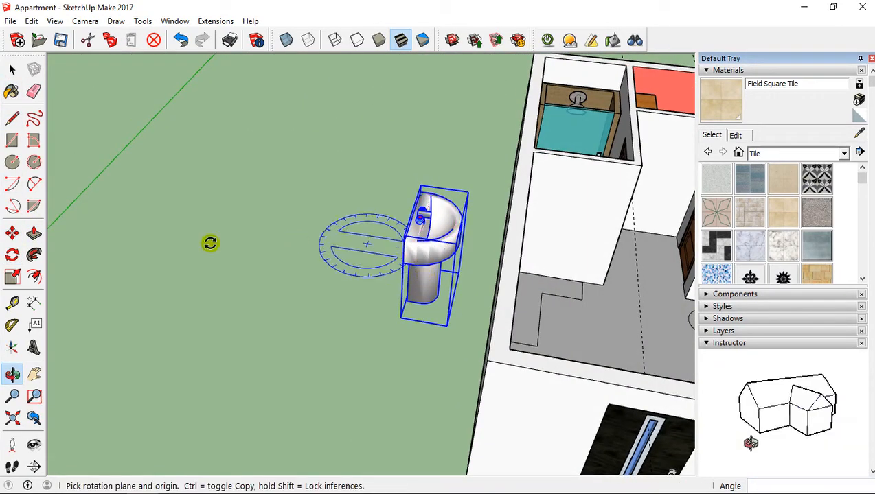
mouse_move(480, 213)
middle_mouse_down()
mouse_move(502, 227)
mouse_move(392, 246)
mouse_move(477, 202)
middle_mouse_up()
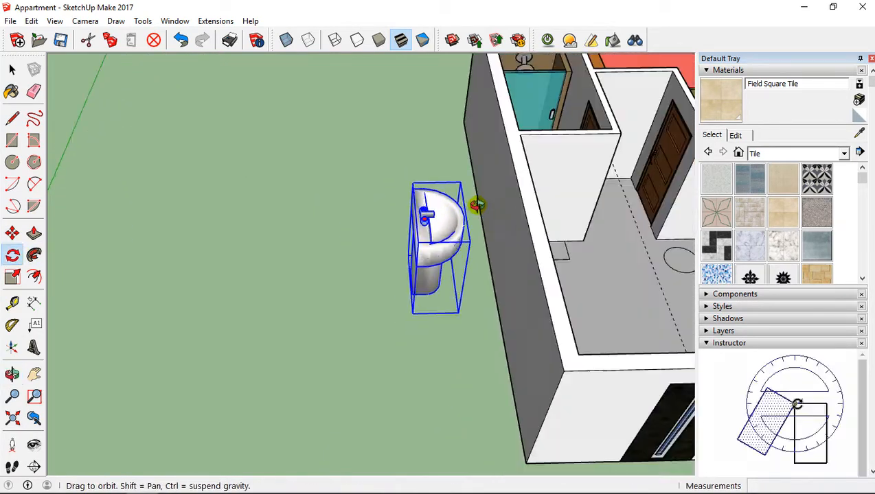
left_click(12, 236)
scroll(409, 308, "up", 2)
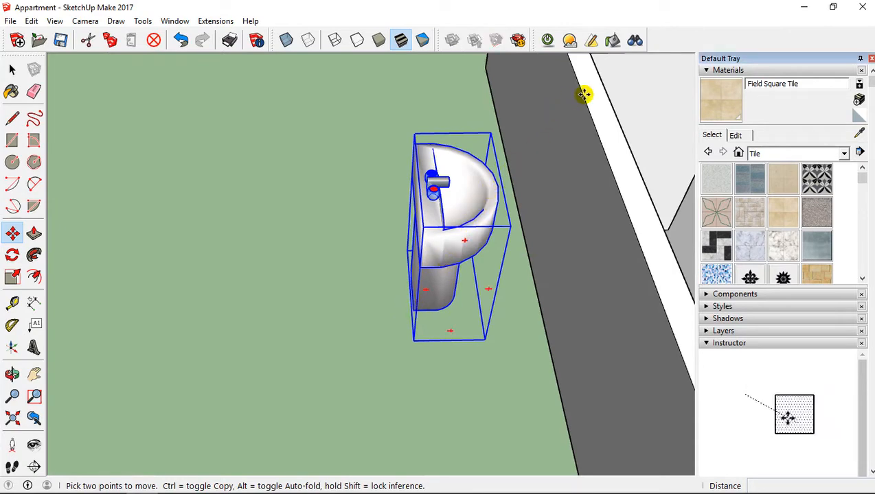
middle_click_drag(606, 88, 364, 302)
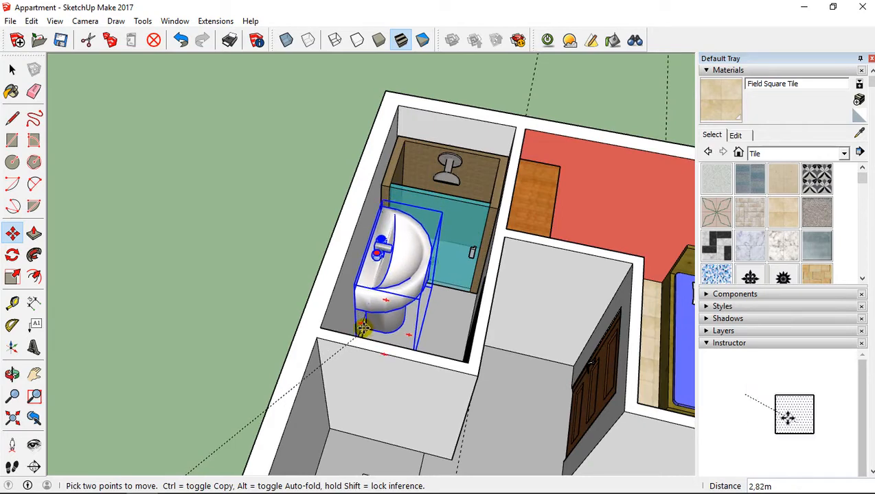
left_click(361, 328)
Scale the sink's width along the red axis to about 0.61, narrowing it from the shower side.
scroll(426, 277, "down", 2)
middle_click_drag(427, 277, 385, 261)
scroll(385, 261, "up", 4)
middle_click_drag(309, 283, 255, 294)
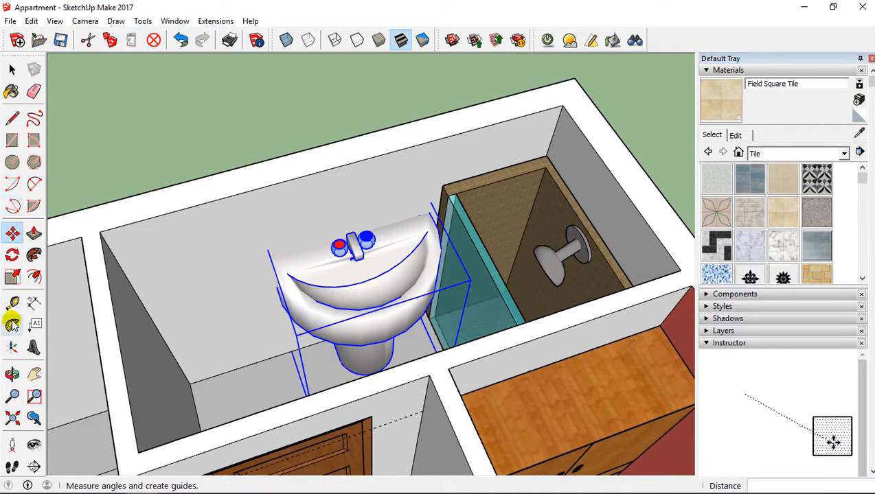
left_click(14, 275)
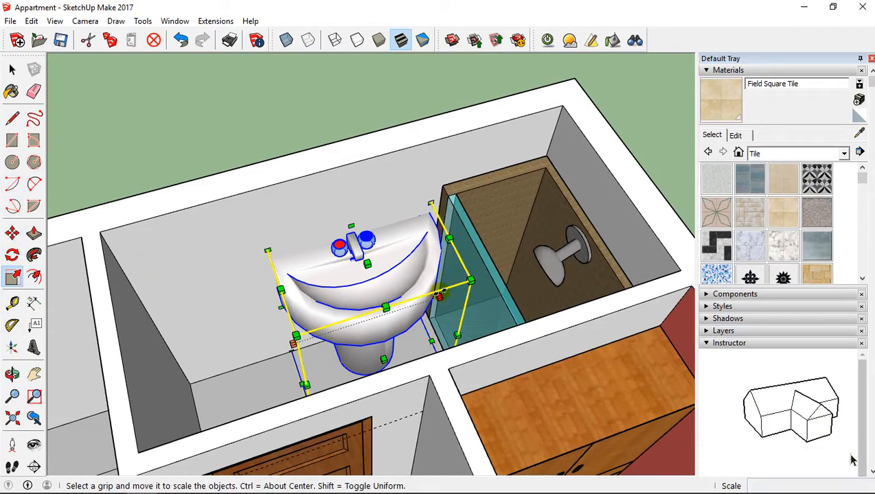
left_click_drag(437, 298, 382, 314)
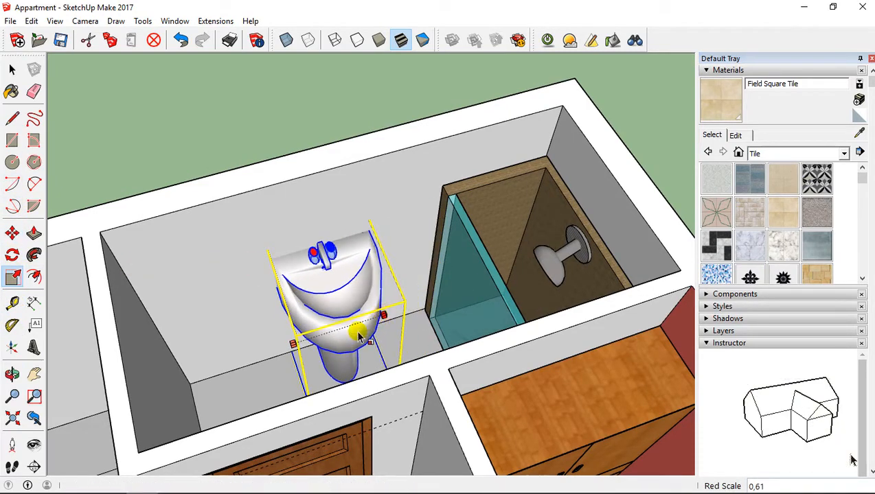
Scale down the sink's depth and height slightly, and clear the selection.
middle_click_drag(380, 307, 395, 368)
left_click_drag(391, 369, 370, 357)
left_click_drag(344, 289, 343, 305)
middle_click_drag(303, 330, 413, 331)
scroll(380, 296, "down", 3)
left_click(10, 74)
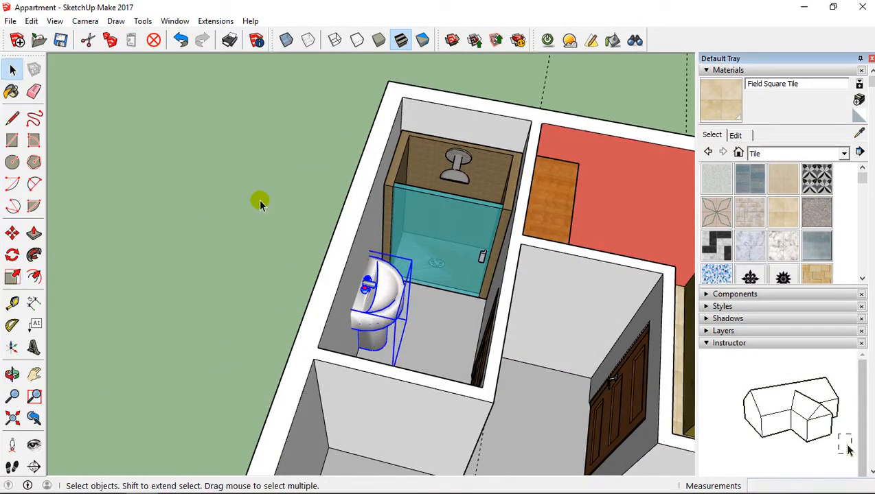
left_click(262, 201)
Open the 3D Warehouse and search for "toilet".
middle_click_drag(381, 271, 258, 304)
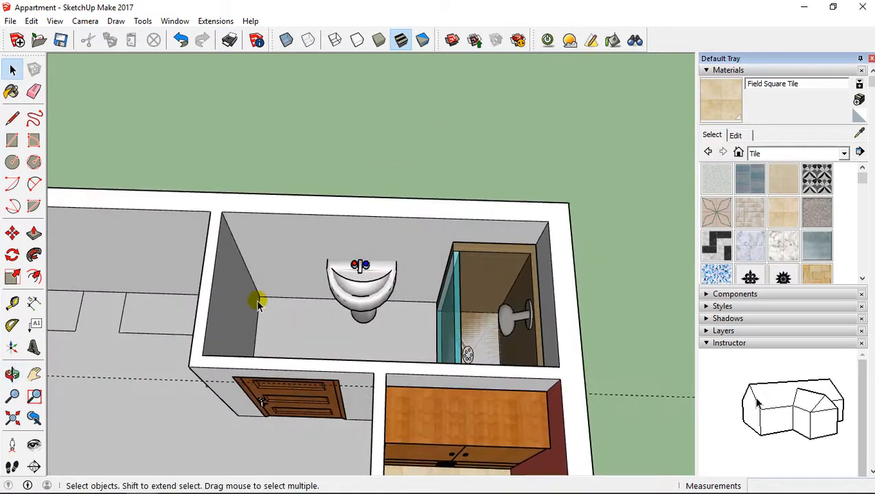
left_click(448, 40)
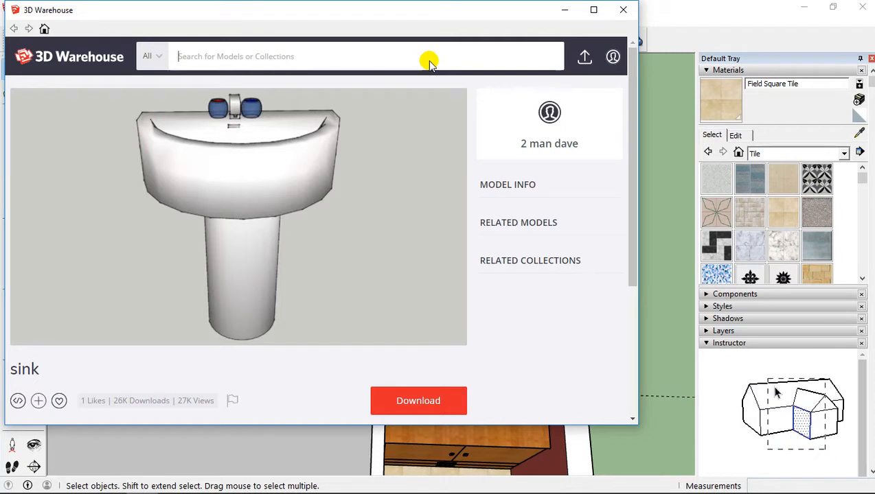
type("toil")
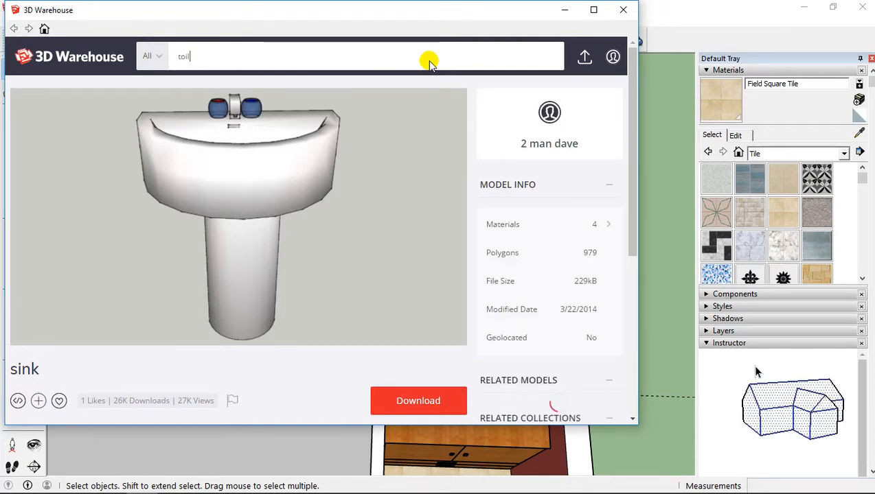
type("et")
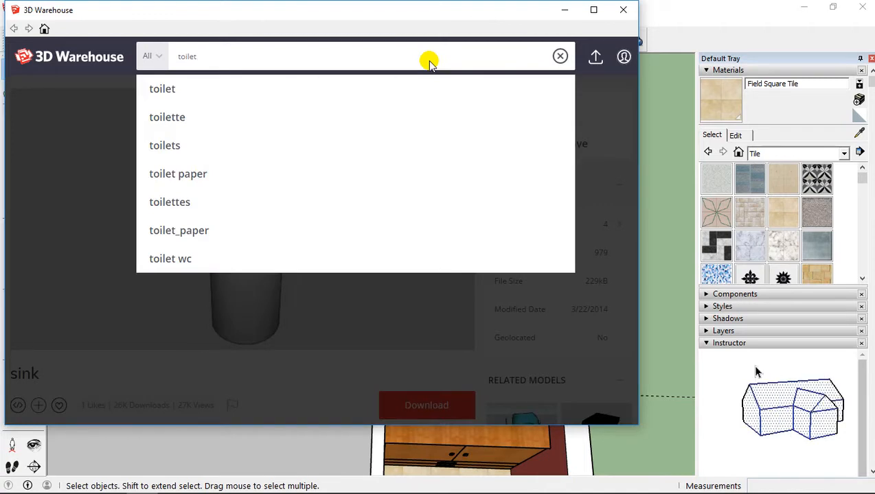
key("Return")
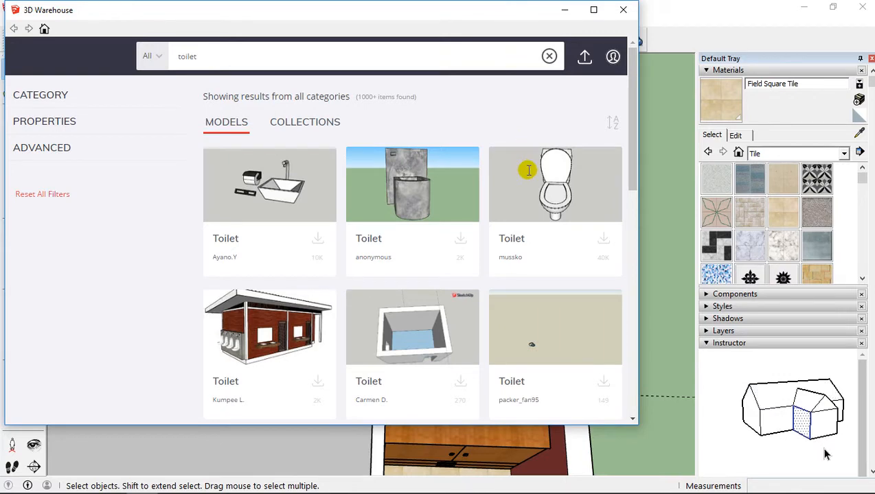
scroll(528, 170, "down", 3)
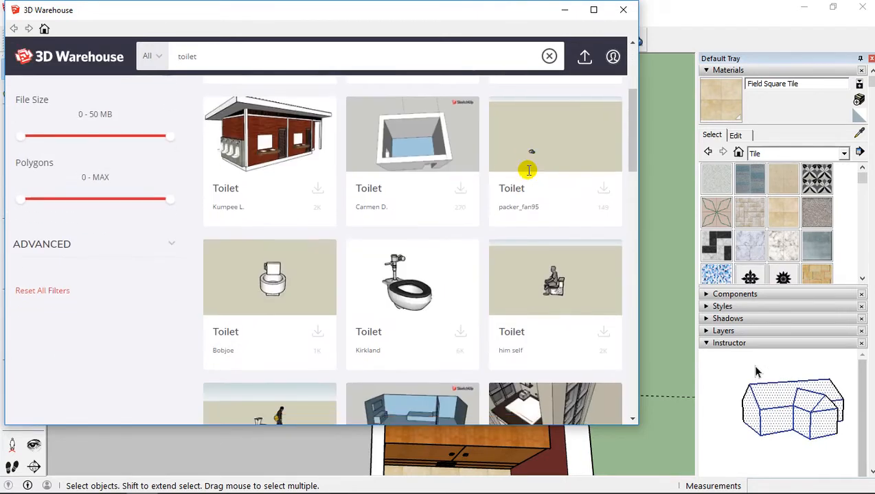
Choose the toilet with a raised lid and square cistern from the search results and download it directly into the model.
scroll(528, 170, "down", 4)
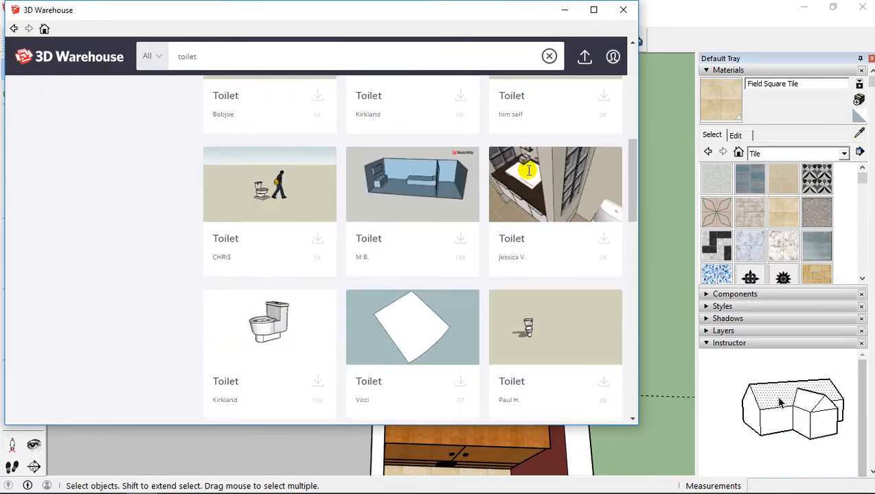
scroll(528, 170, "down", 4)
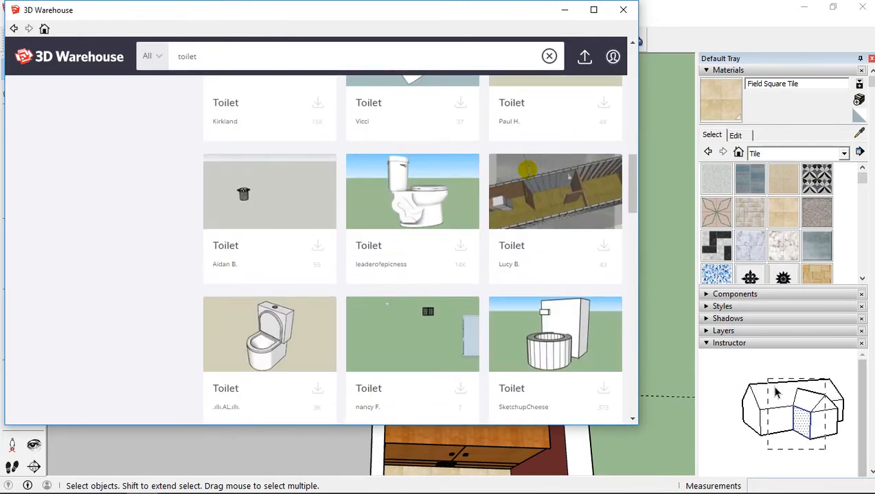
scroll(528, 170, "down", 1)
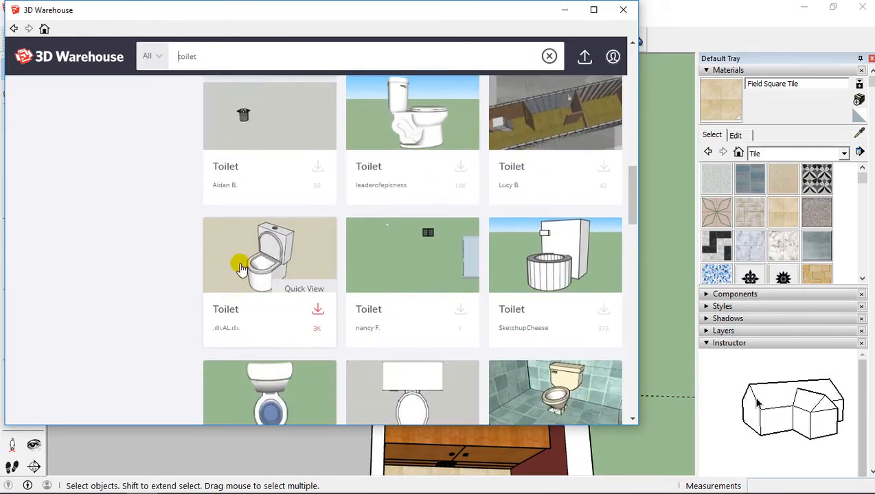
scroll(270, 193, "down", 1)
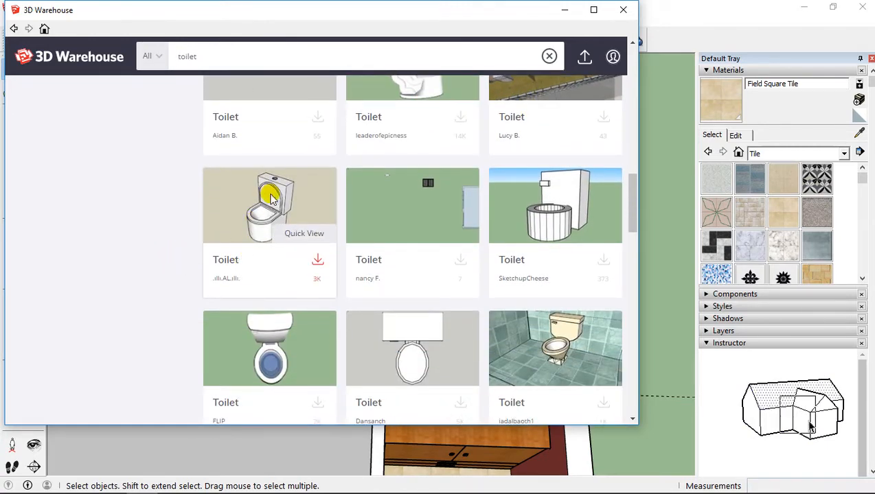
left_click(269, 197)
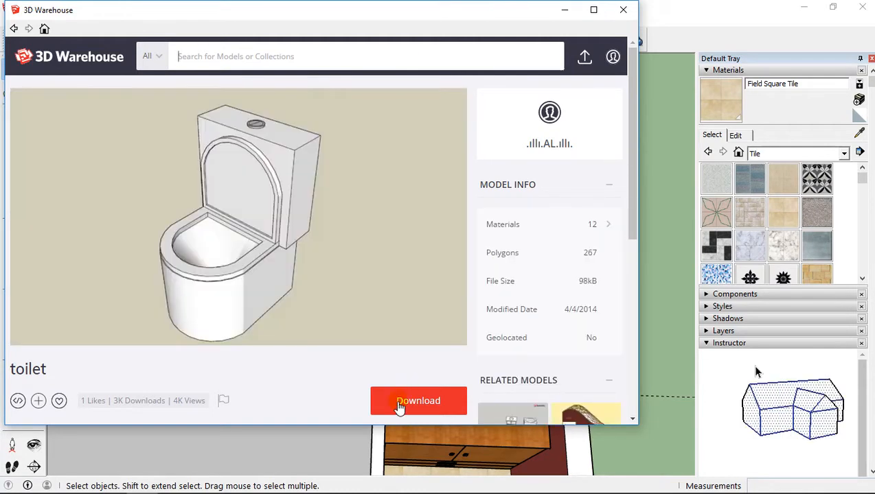
left_click(399, 406)
left_click(272, 248)
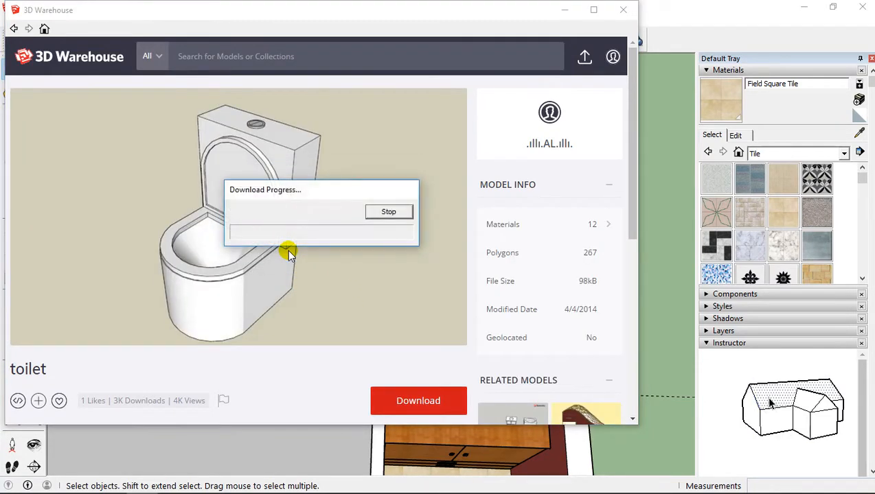
Place the downloaded toilet on the open ground just outside the apartment.
scroll(304, 240, "up", 10)
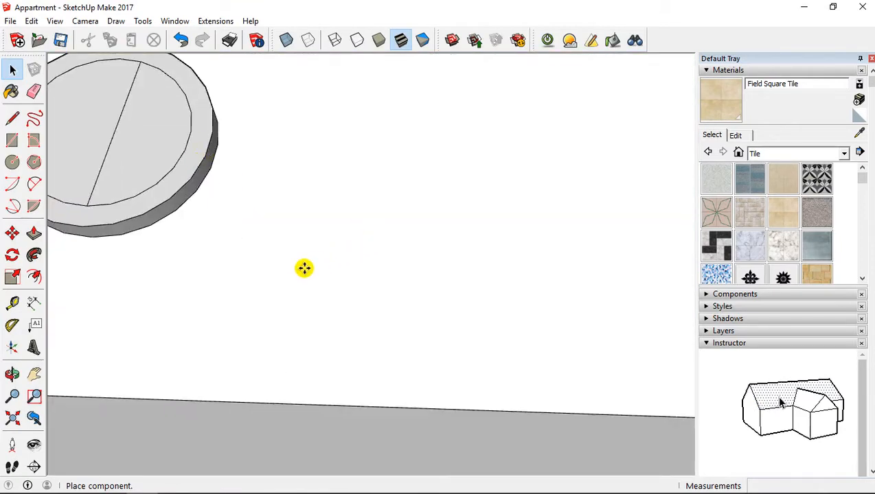
scroll(304, 268, "down", 10)
middle_click_drag(343, 260, 477, 354, "shift")
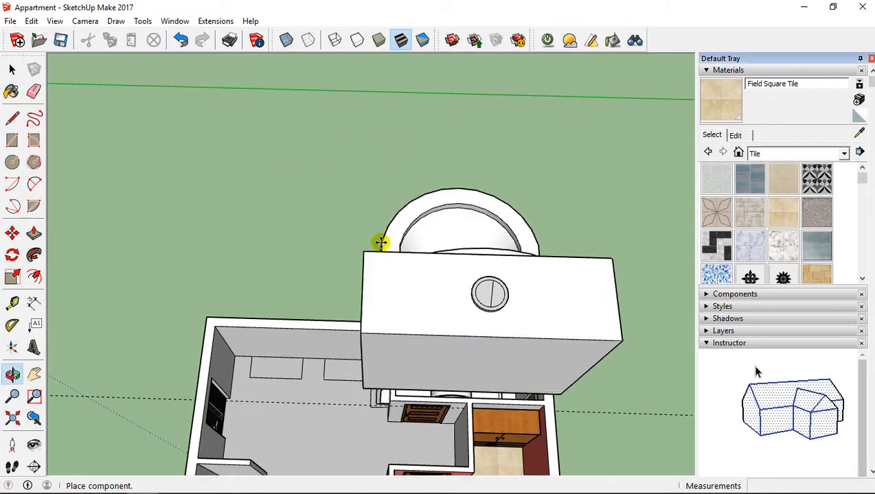
left_click(357, 164)
Rotate the toilet 90 degrees about the vertical blue axis, pivoting on the rear corner of its base.
middle_click_drag(297, 225, 533, 221)
middle_click_drag(371, 227, 440, 189)
scroll(334, 220, "down", 3)
middle_click_drag(296, 210, 332, 198, "shift")
scroll(331, 301, "up", 3)
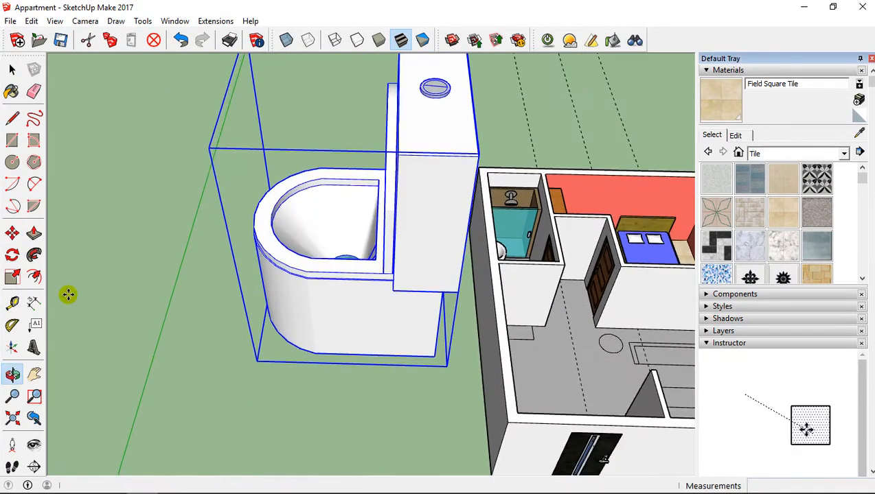
left_click(12, 255)
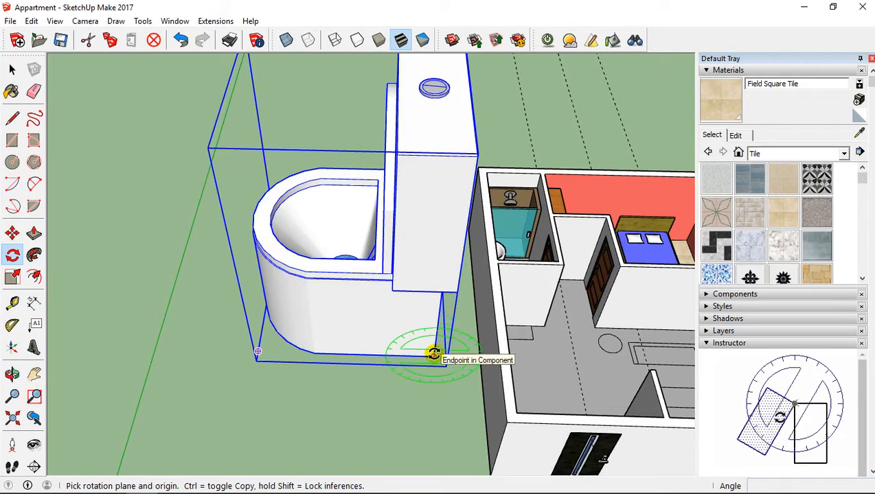
key("Up")
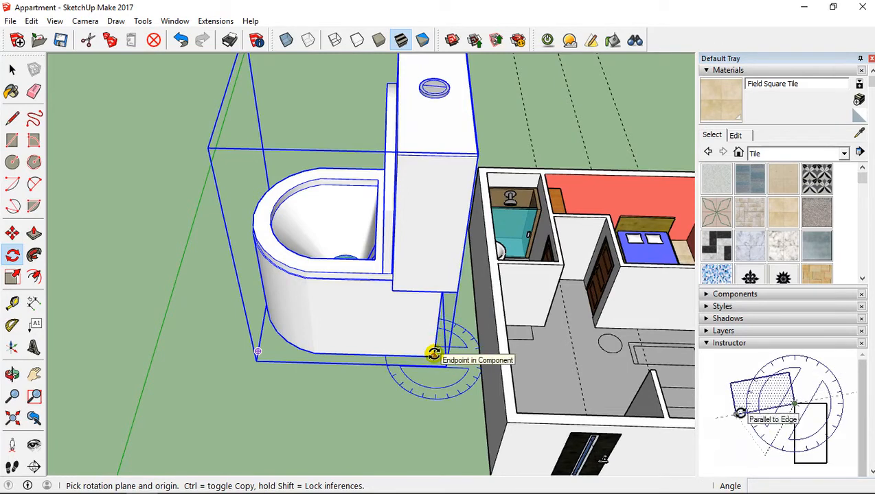
left_click(434, 354)
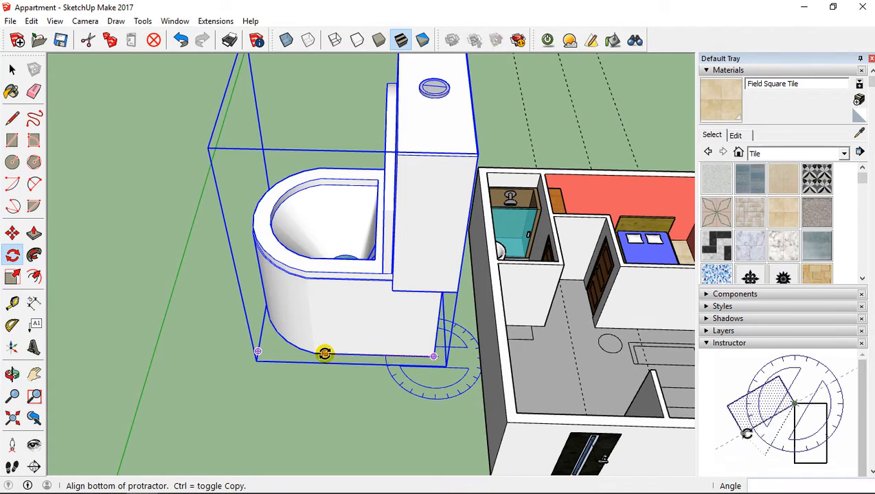
left_click(324, 354)
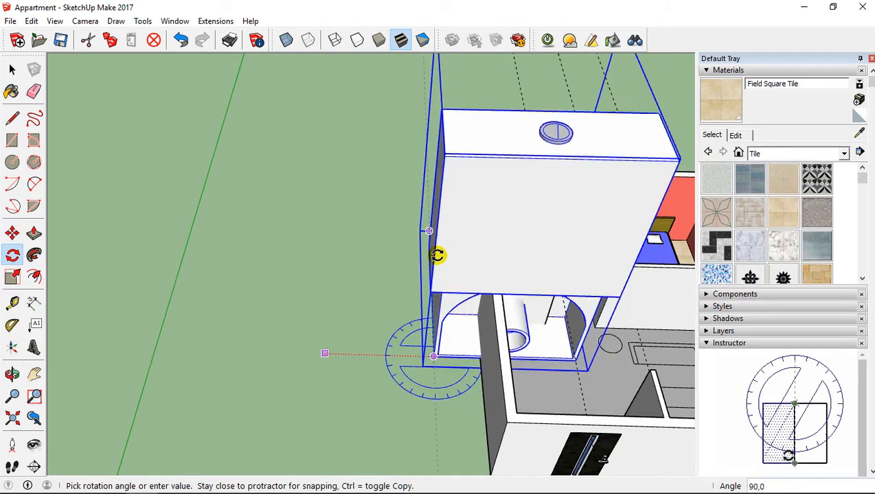
left_click(435, 255)
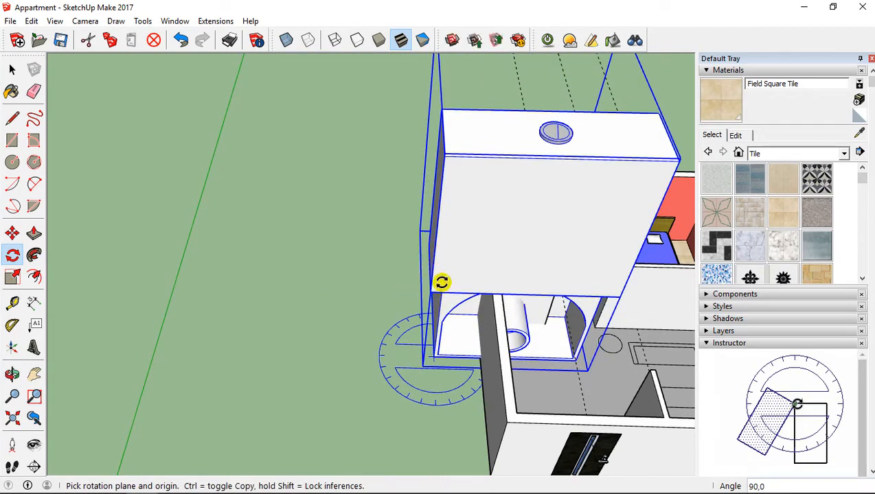
Scale the toilet down uniformly to about 0.38 from an upper corner of its bounding box.
scroll(441, 283, "down", 1)
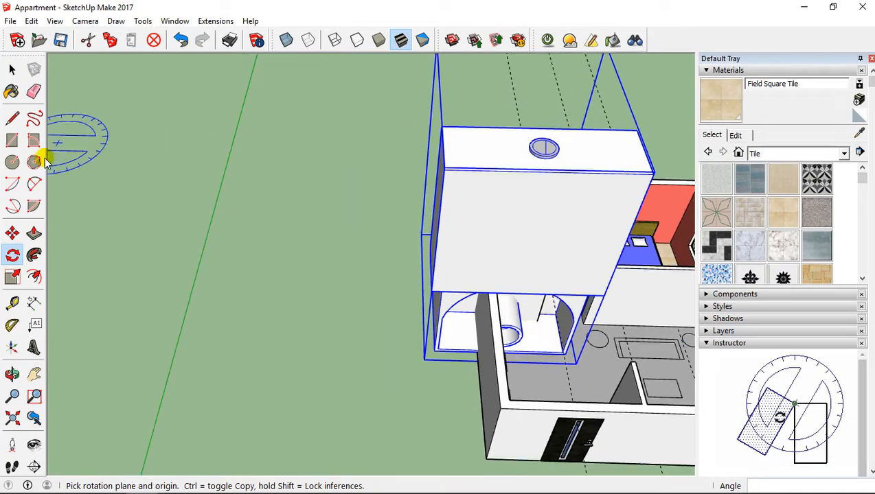
left_click(12, 276)
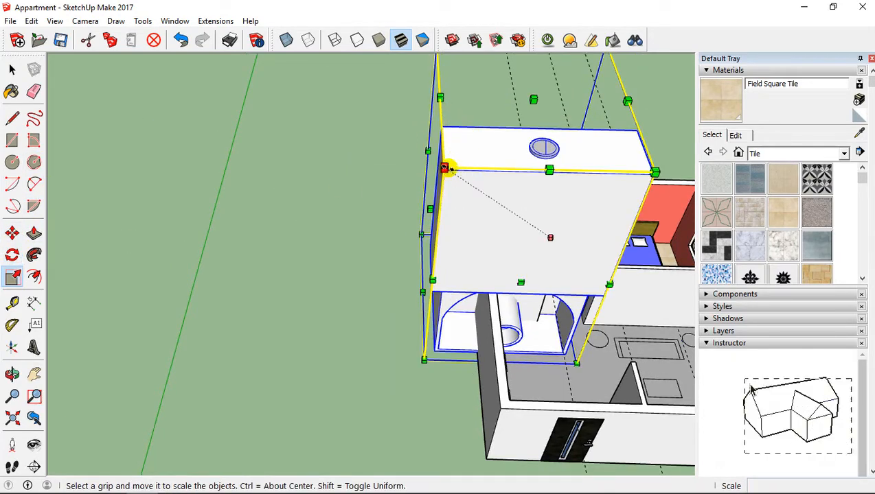
left_click(445, 168)
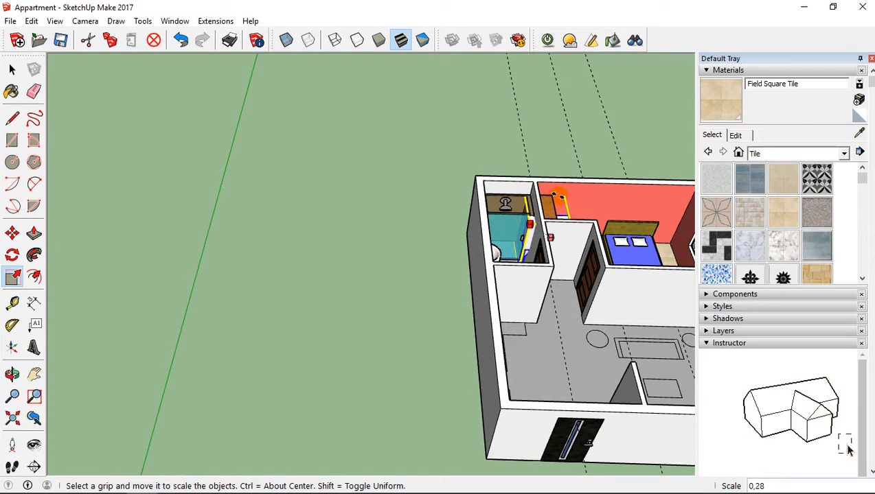
left_click(562, 199)
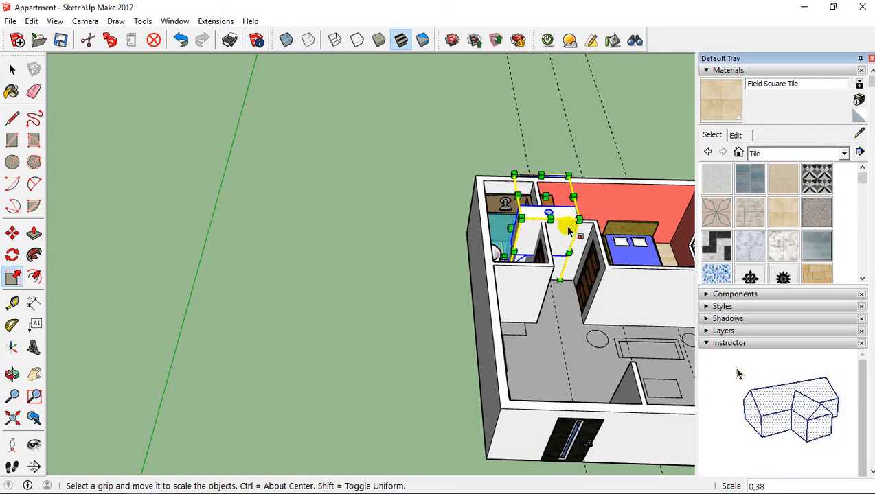
Move the toilet about 4.08 m to the open ground beyond the bathroom's outer wall and scale it down uniformly again to roughly sink size.
middle_click_drag(452, 314, 430, 266)
scroll(489, 381, "up", 3)
middle_click_drag(488, 380, 421, 150, "shift")
left_click(12, 234)
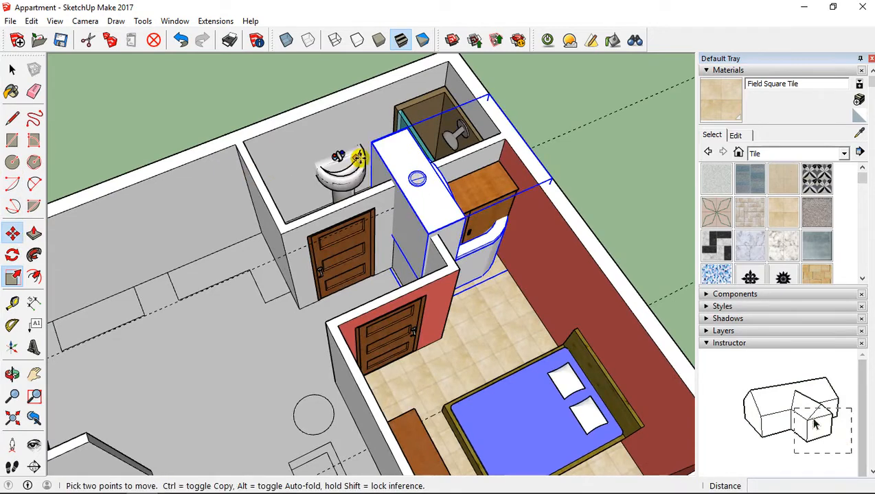
left_click_drag(409, 166, 188, 10)
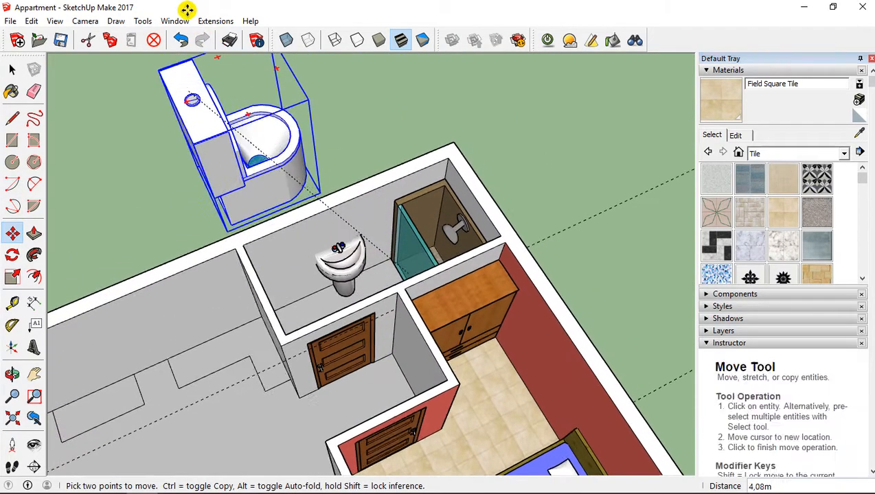
left_click(12, 276)
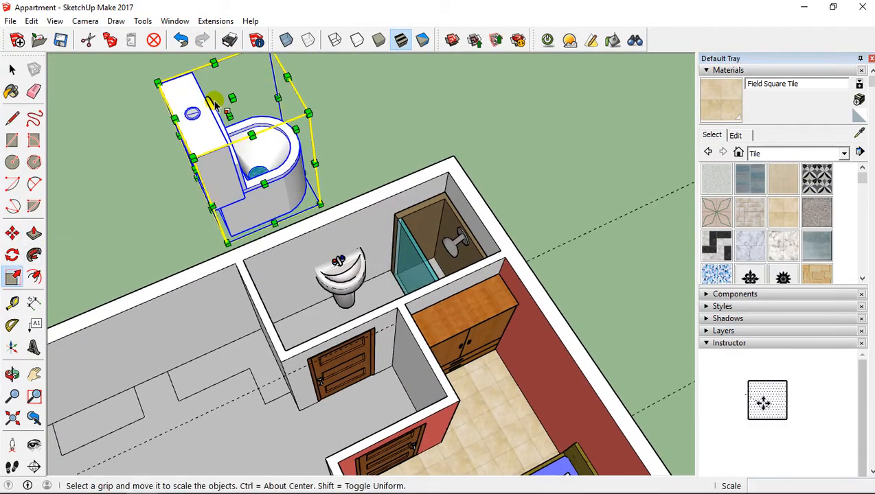
left_click_drag(158, 84, 276, 151)
Move the toilet about 2.10 m into the bathroom beside the sink, and shift it by about another 0.11 m.
middle_click_drag(284, 184, 224, 190)
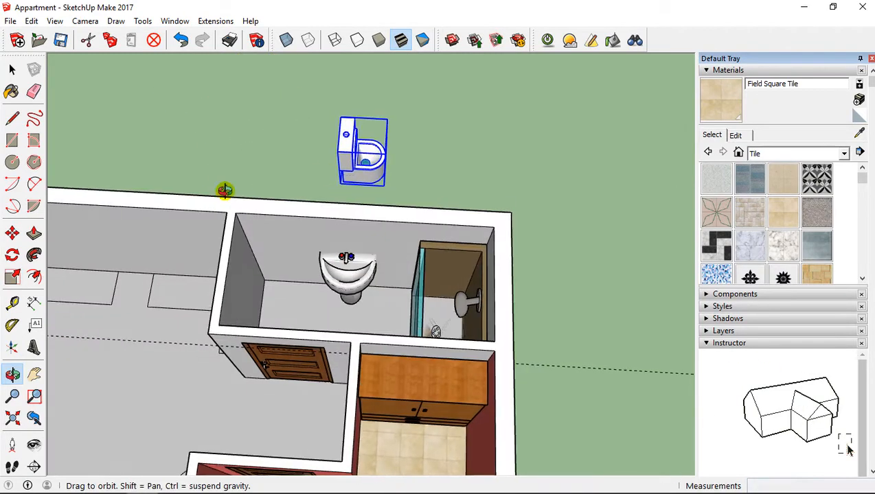
scroll(325, 176, "up", 4)
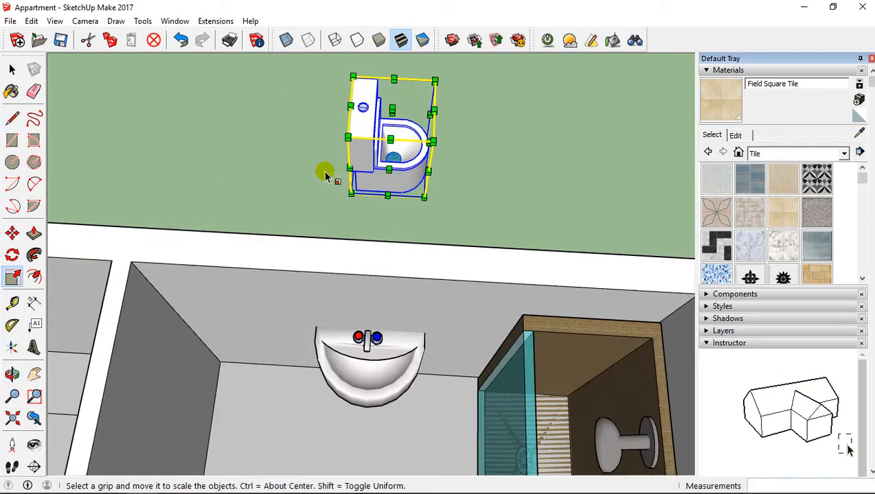
left_click(13, 236)
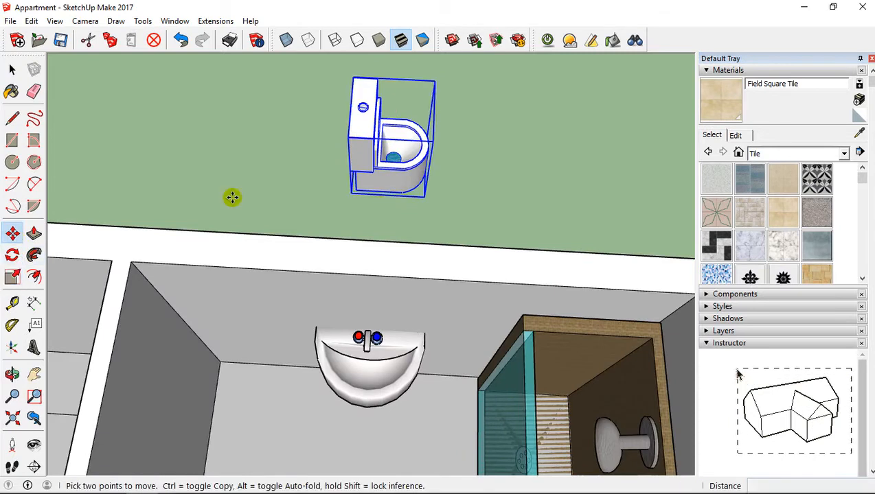
left_click(357, 187)
left_click(265, 393)
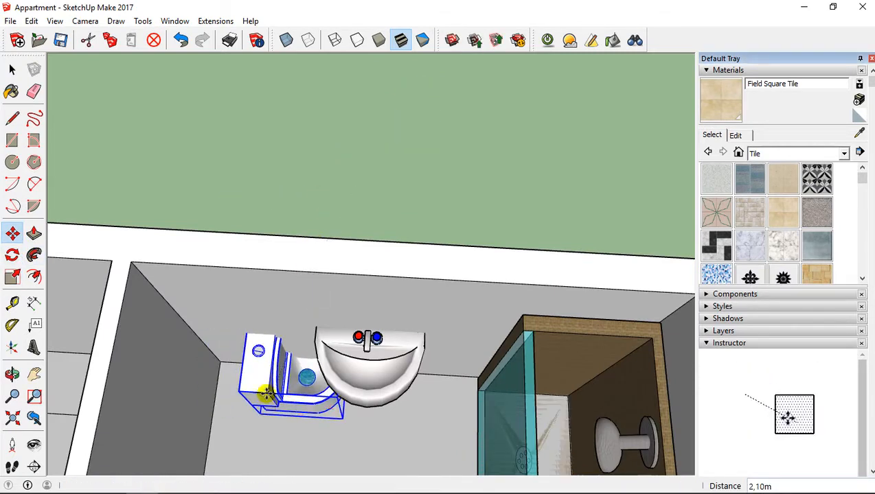
left_click(251, 347)
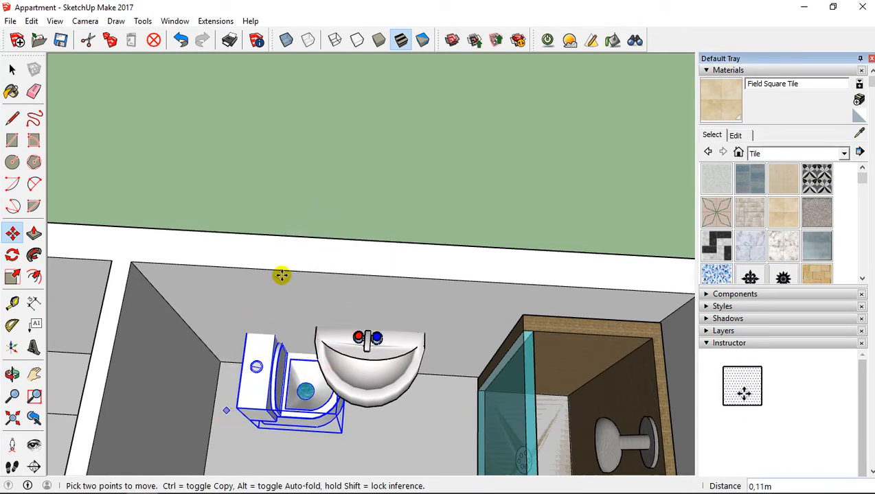
Move the toilet about 0.33 m across the bathroom floor, away from the sink and towards the door side.
middle_click_drag(282, 275, 306, 268)
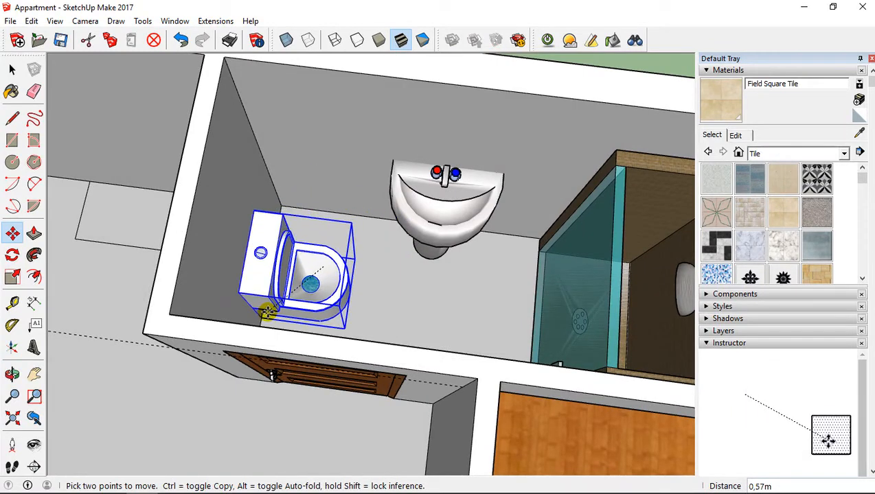
middle_click_drag(265, 313, 284, 287)
scroll(285, 285, "up", 5)
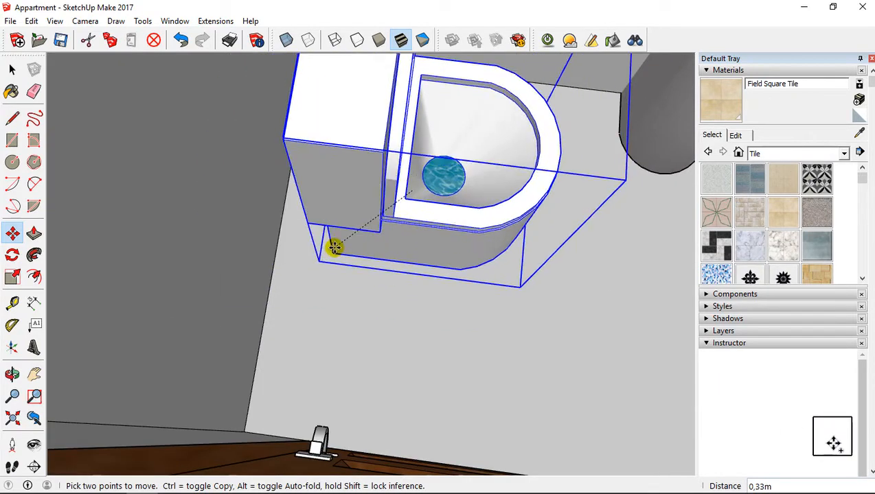
left_click(326, 262)
Move the toilet by its lower rear corner so its tank side sits against the bathroom's end wall.
scroll(323, 274, "up", 3)
scroll(323, 274, "up", 2)
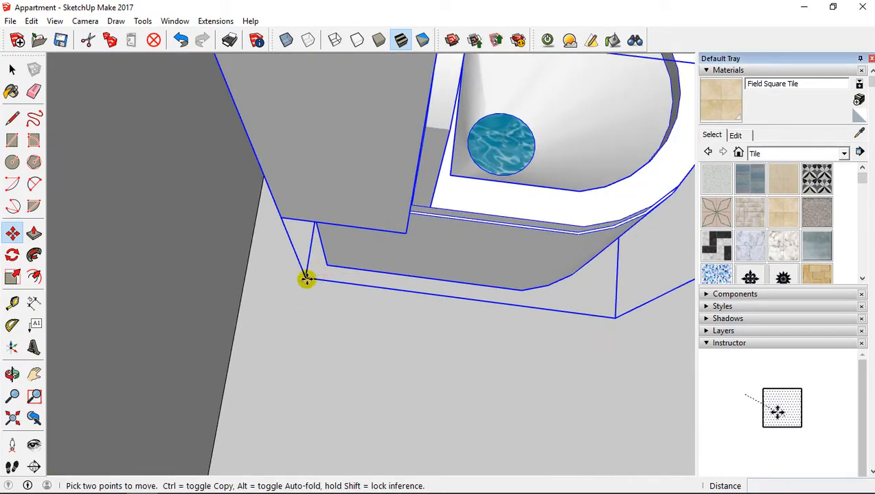
left_click(327, 265)
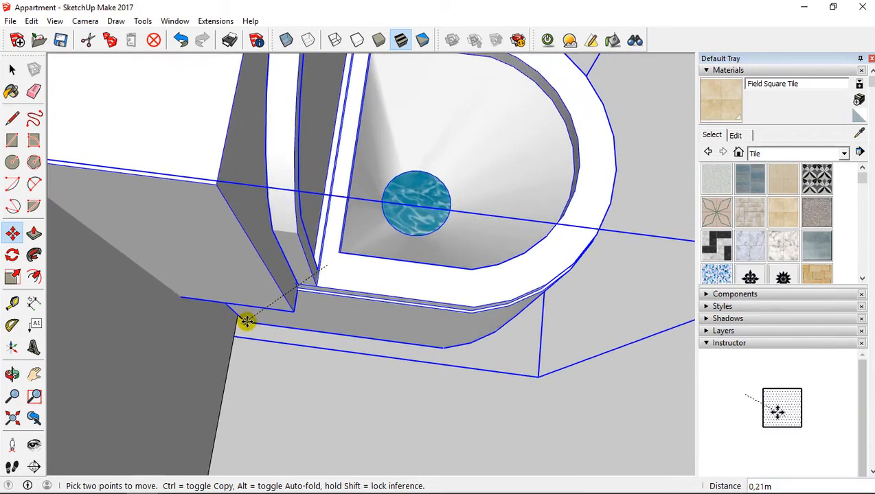
middle_click_drag(258, 320, 302, 301)
scroll(303, 303, "up", 5)
scroll(305, 268, "up", 5)
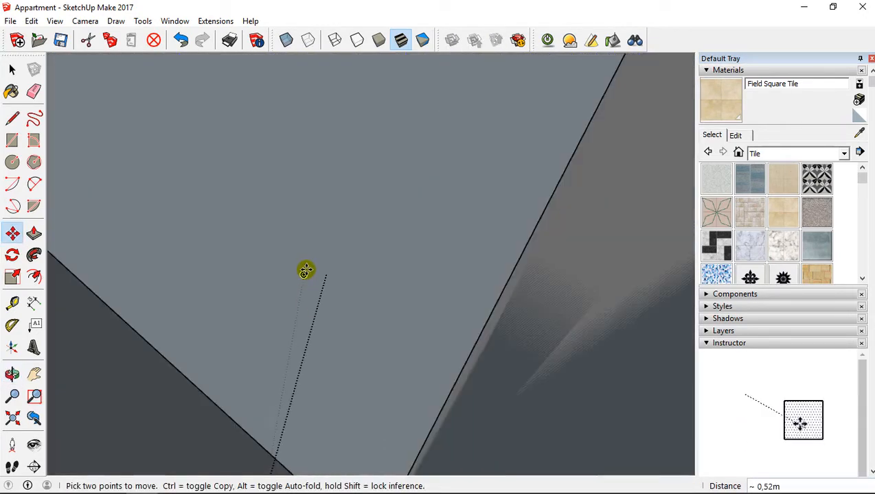
scroll(306, 264, "up", 6)
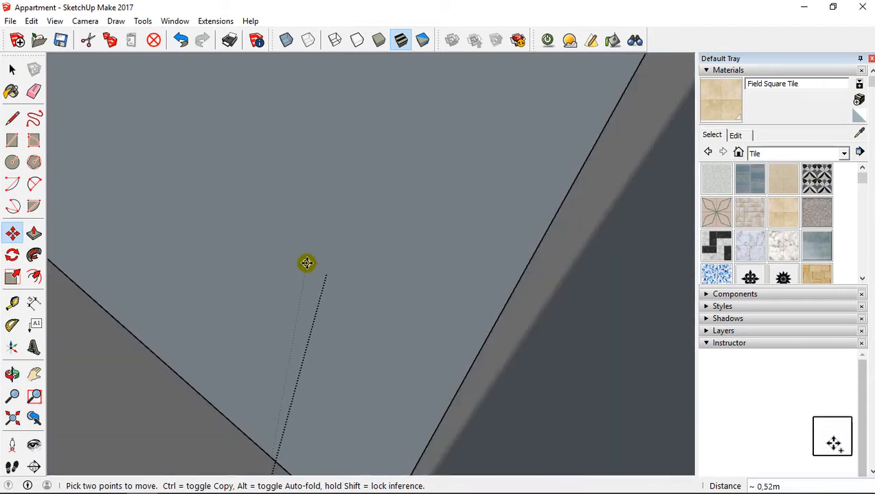
scroll(307, 246, "down", 7)
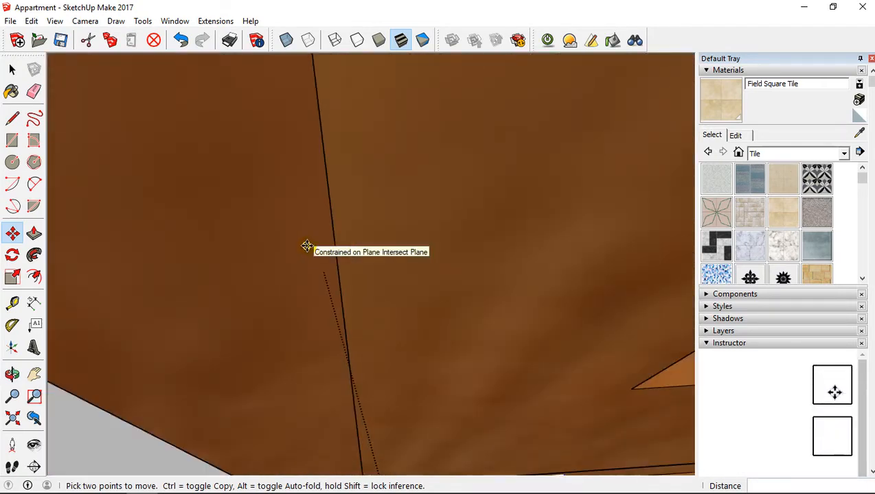
scroll(323, 178, "down", 5)
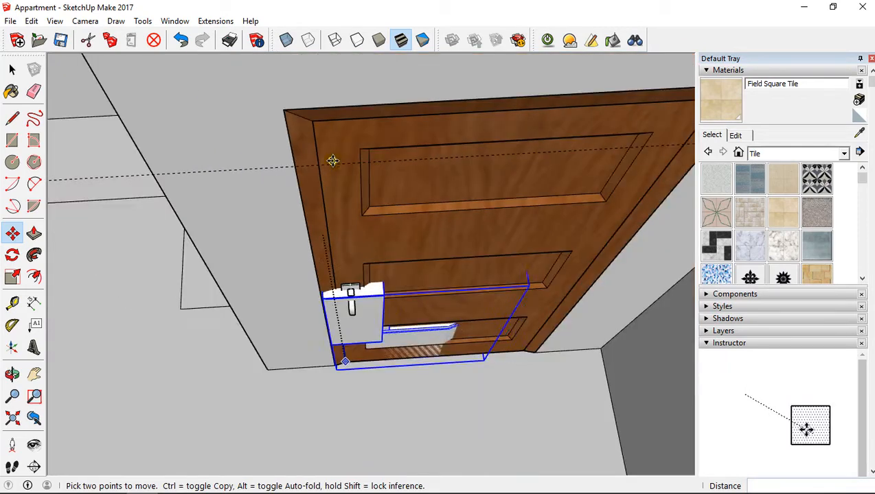
middle_click_drag(331, 160, 201, 306)
scroll(234, 315, "up", 2)
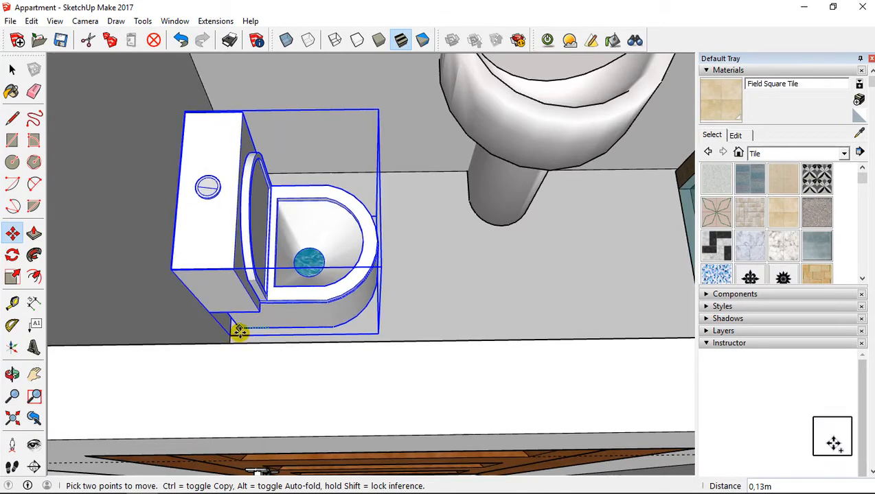
middle_click_drag(215, 313, 256, 248)
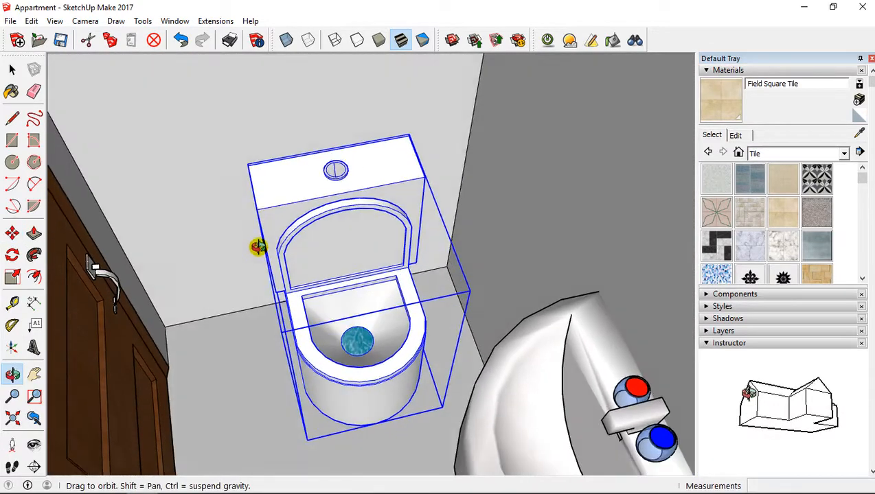
Measure the width of the toilet's tank across its upper face.
left_click(12, 302)
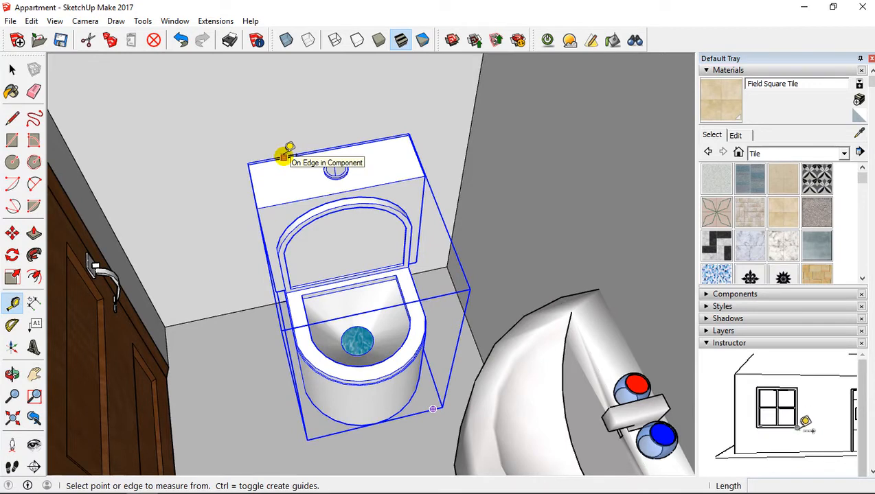
left_click(283, 157)
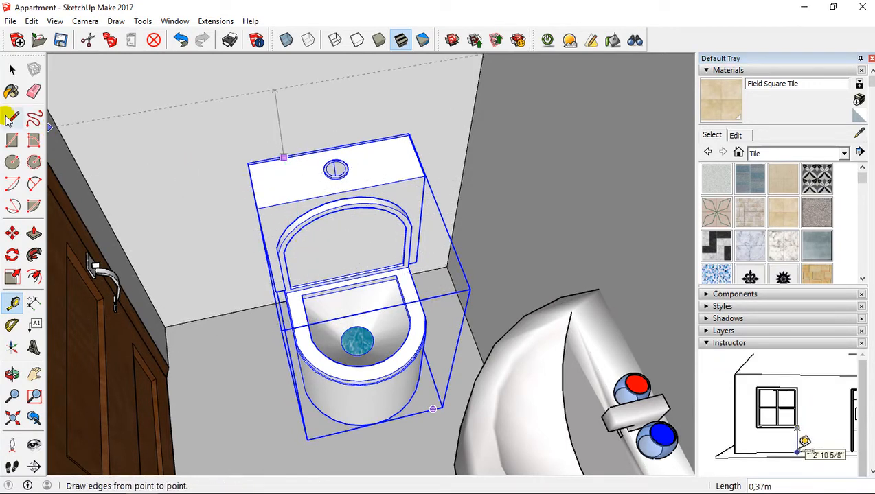
left_click(14, 307)
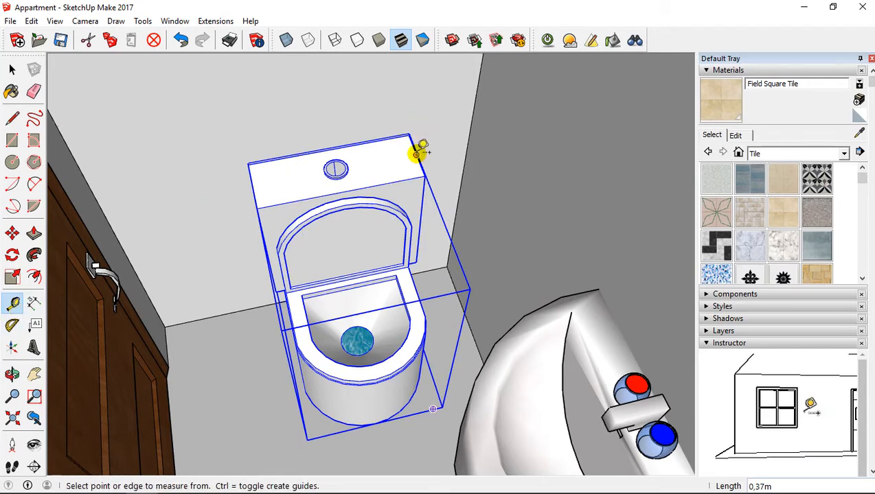
left_click(416, 155)
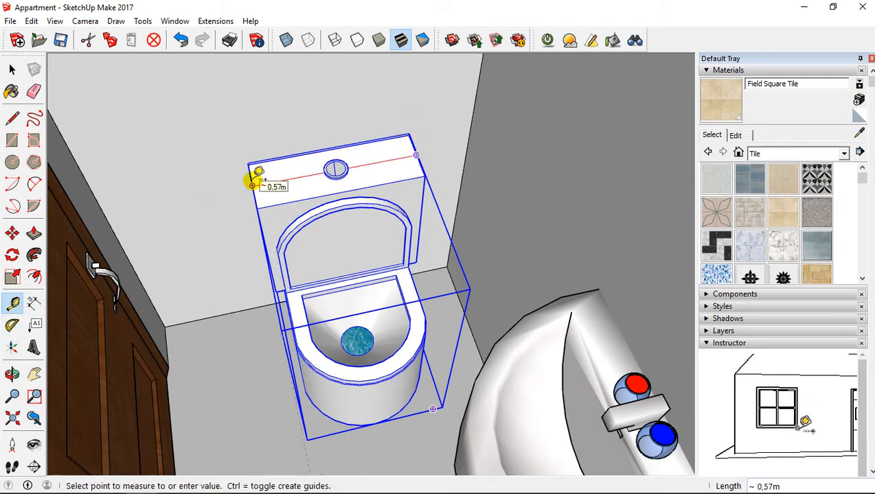
left_click(12, 70)
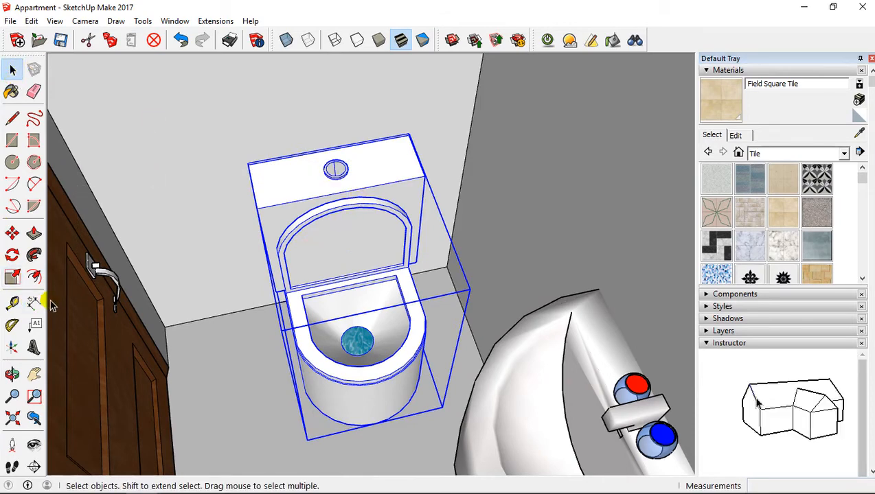
Scale the toilet narrower across its width, adjust its height along the blue axis, and deselect it.
scroll(243, 285, "down", 2)
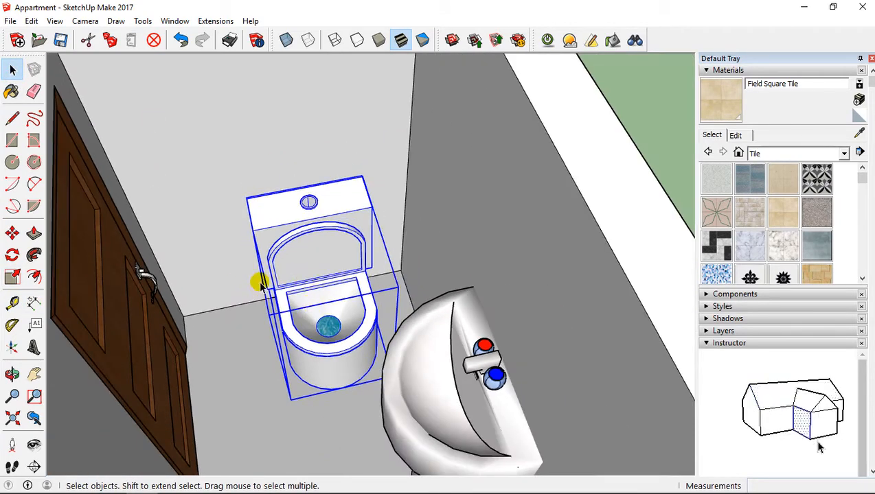
left_click(12, 277)
scroll(267, 284, "up", 2)
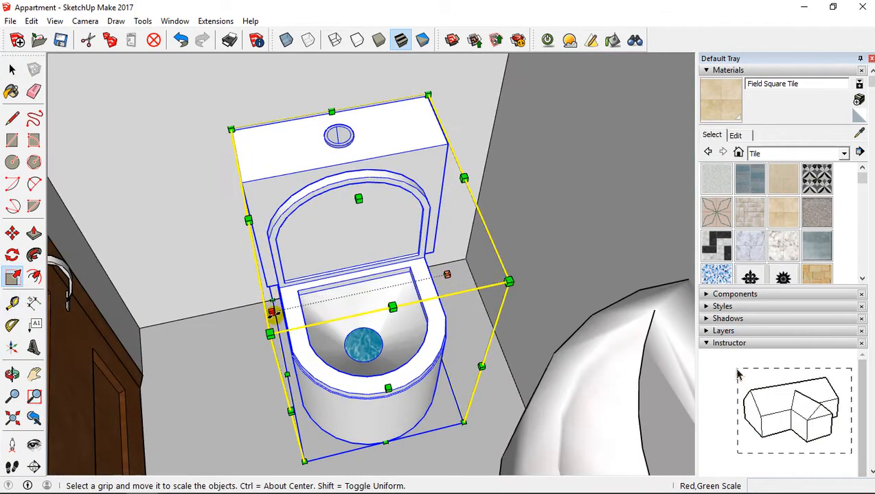
left_click_drag(272, 312, 296, 306)
scroll(308, 278, "down", 2)
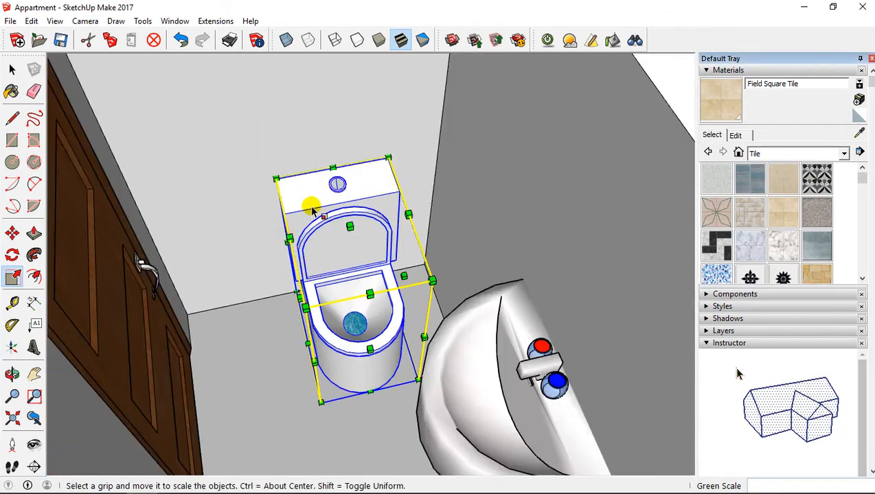
middle_click_drag(311, 209, 377, 285)
left_click_drag(377, 249, 380, 222)
scroll(84, 118, "down", 6)
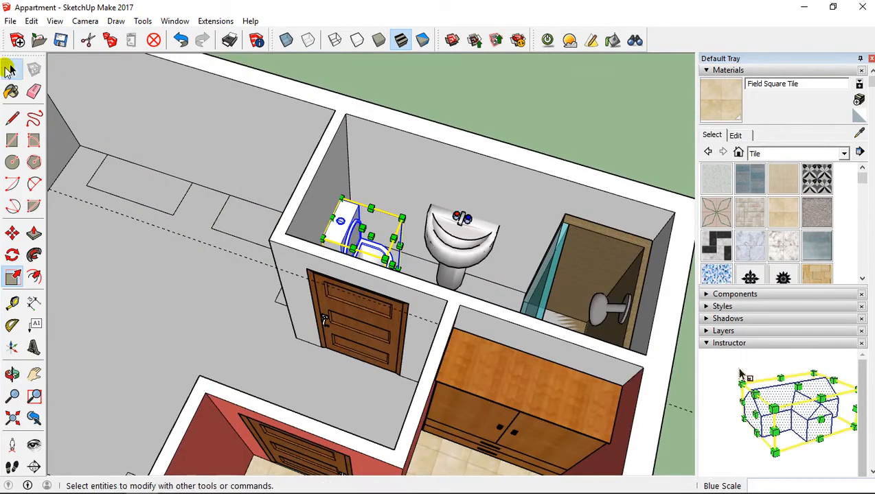
left_click(12, 69)
left_click(197, 169)
Select the sink and measure its height from the bathroom floor.
middle_click_drag(198, 170, 351, 248)
left_click(358, 266)
scroll(361, 268, "up", 3)
middle_click_drag(412, 243, 345, 165)
middle_click_drag(468, 172, 449, 137)
left_click(468, 118)
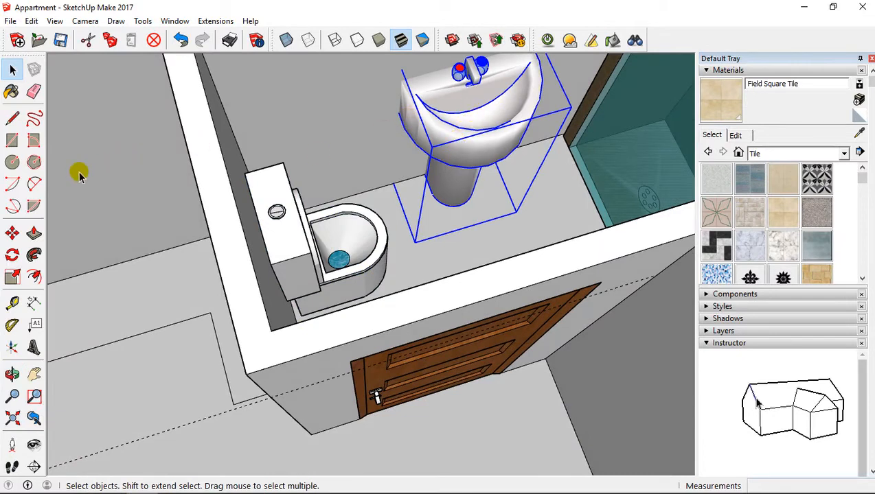
left_click(12, 303)
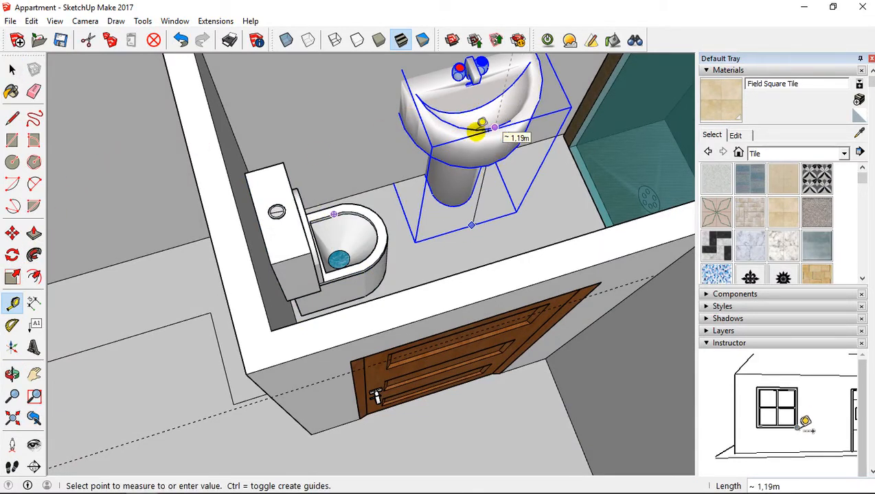
left_click(12, 69)
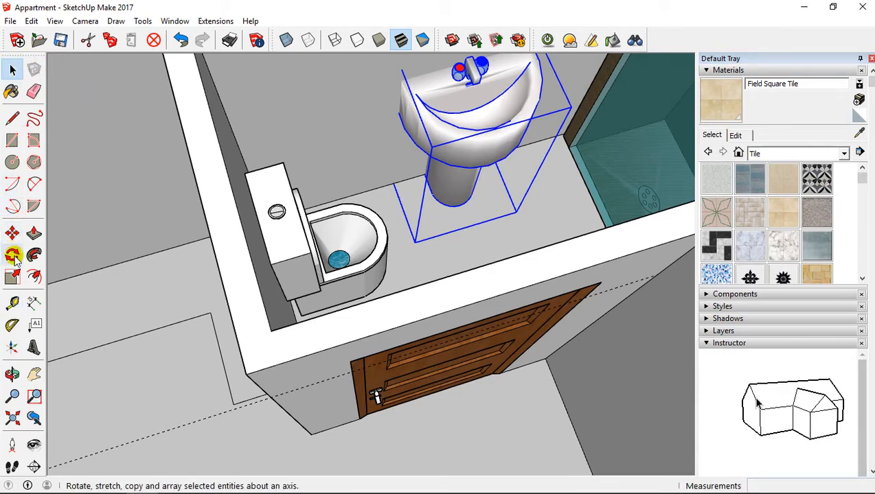
Scale the sink's height down to 0.85 along the blue axis.
left_click(11, 277)
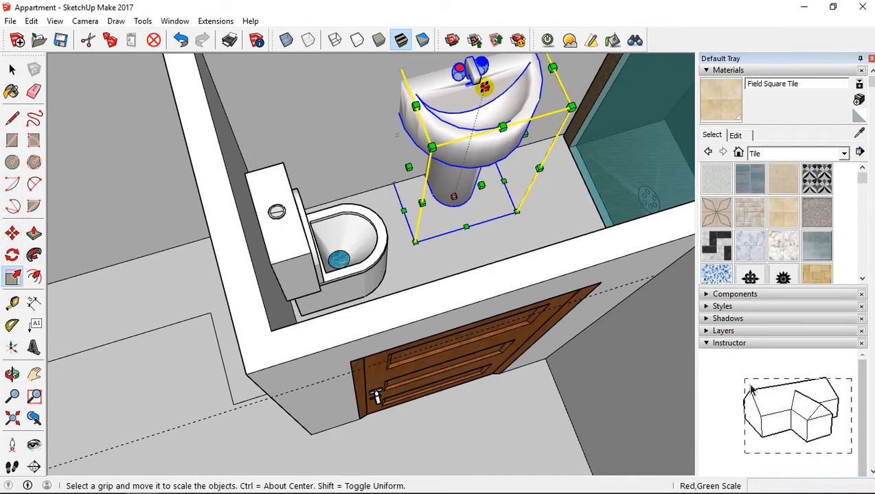
left_click_drag(485, 86, 412, 167)
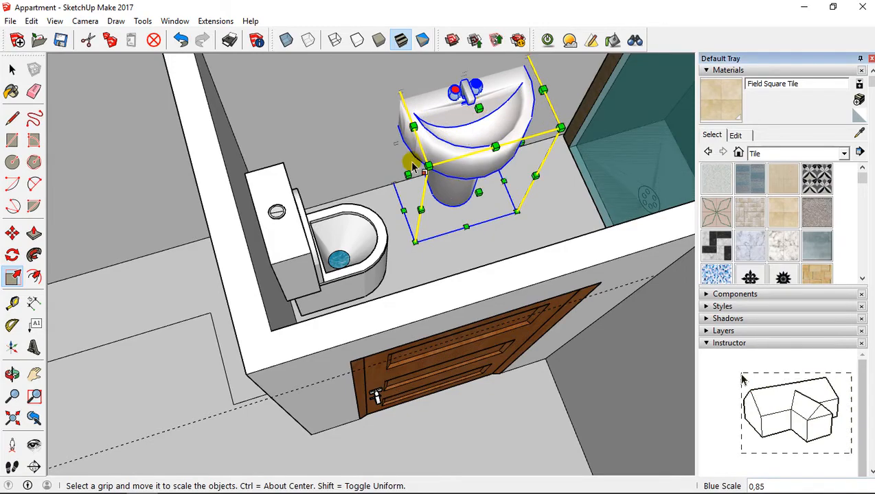
middle_click_drag(412, 167, 319, 169)
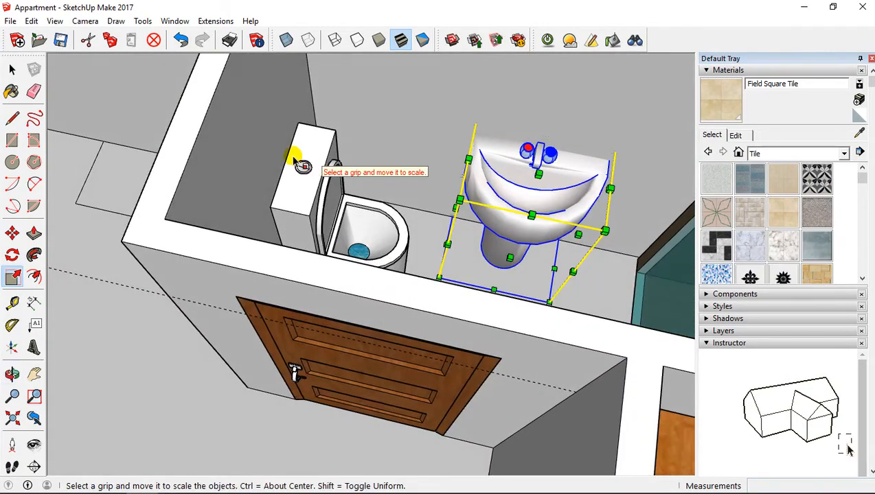
left_click(11, 69)
Try to paint the bathroom floor with the Marble Carrara Gold Floor Tile material.
middle_click_drag(105, 84, 526, 176)
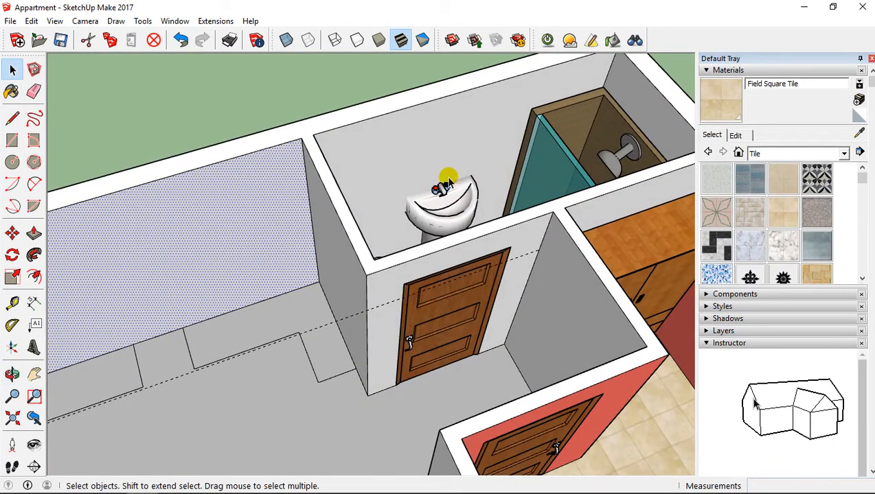
scroll(452, 168, "up", 2)
middle_click_drag(451, 167, 453, 254)
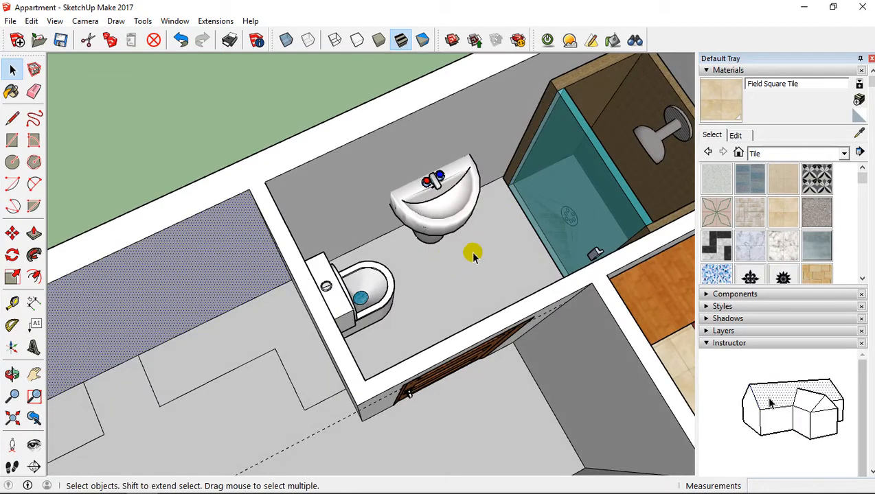
left_click(472, 254)
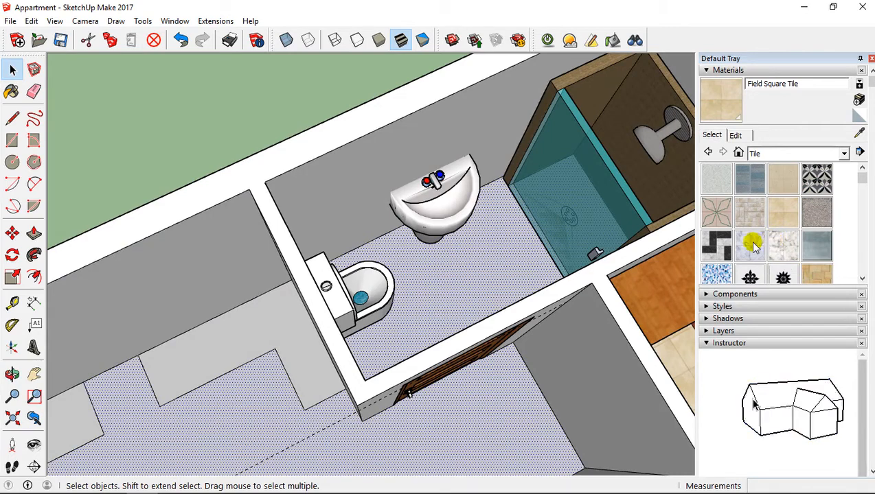
scroll(768, 229, "down", 5)
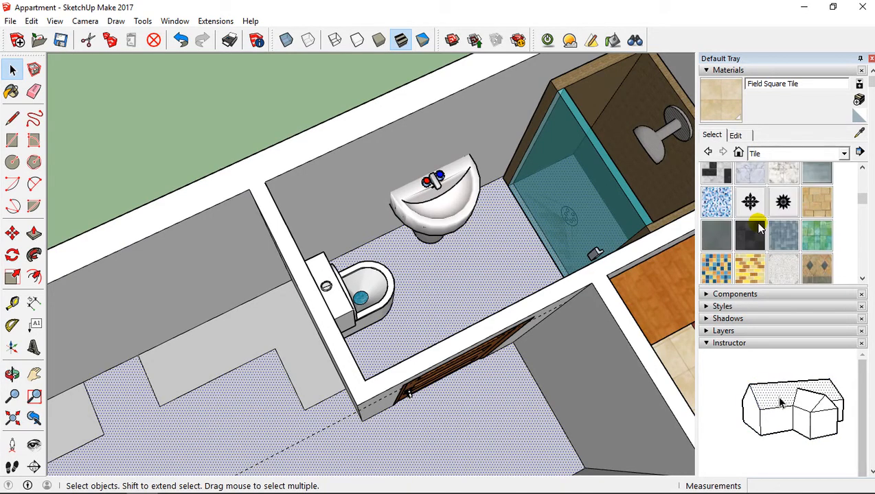
scroll(768, 228, "up", 2)
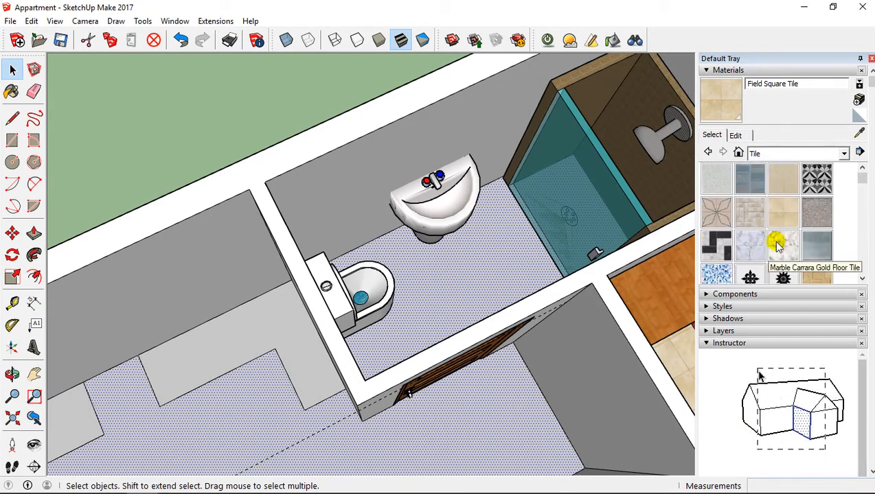
left_click(779, 240)
left_click(460, 277)
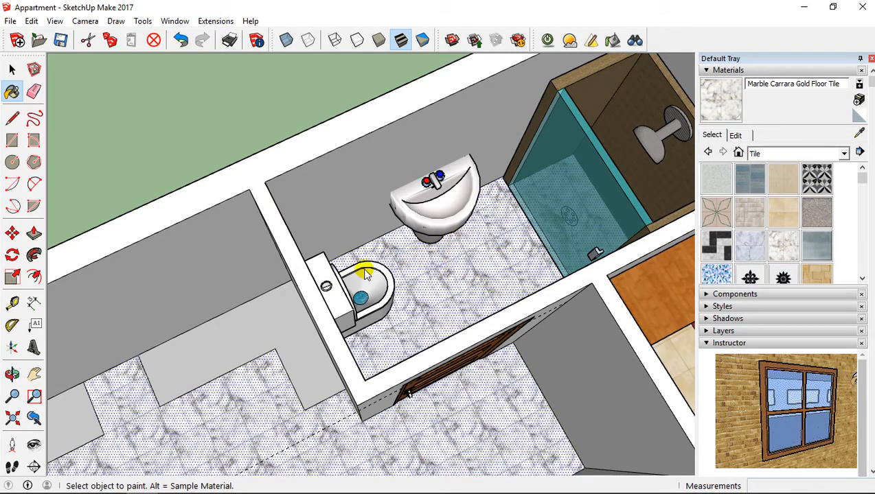
Draw a 0.90 m line on the floor across the bathroom doorway, between the door frame's two lower inner-side corners.
middle_click_drag(313, 232, 457, 232)
scroll(442, 176, "up", 6)
middle_click_drag(409, 262, 309, 275)
scroll(412, 192, "up", 3)
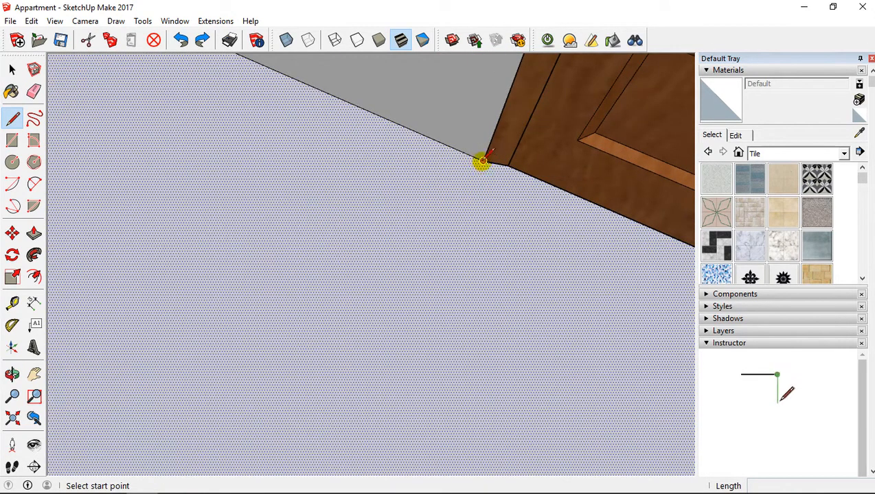
middle_click_drag(482, 161, 449, 134)
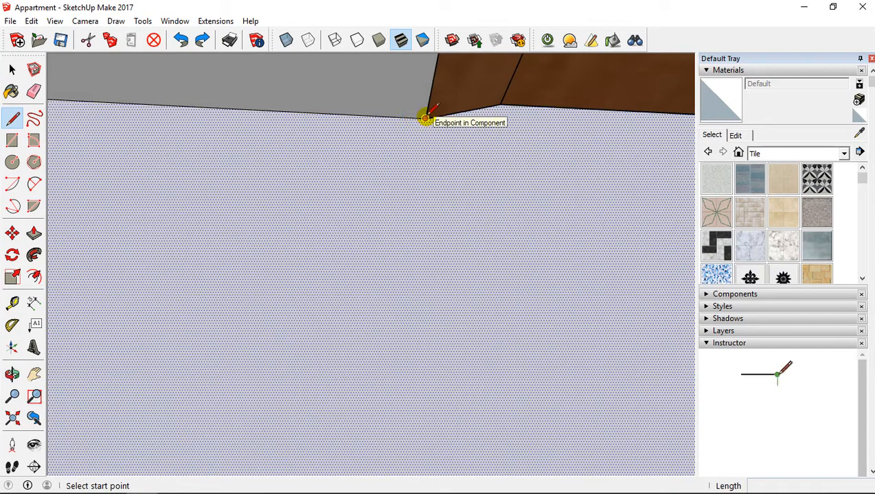
middle_click_drag(494, 181, 273, 200)
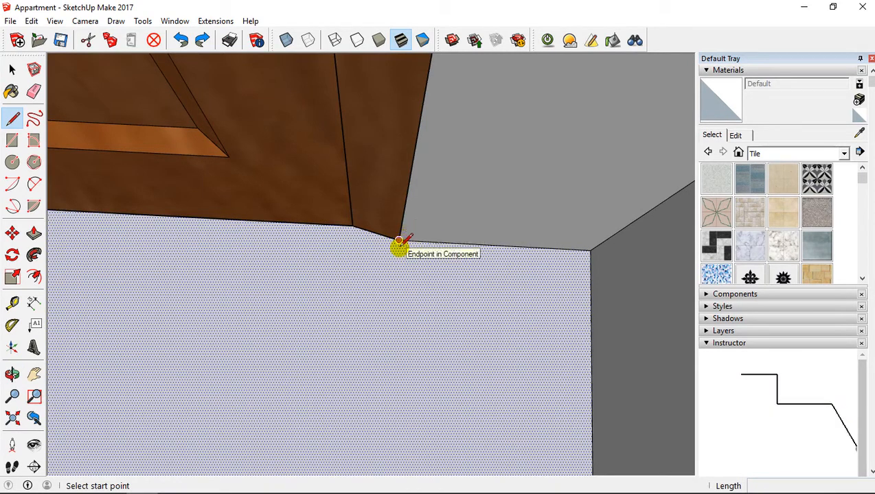
left_click(399, 241)
middle_click_drag(227, 240, 491, 194)
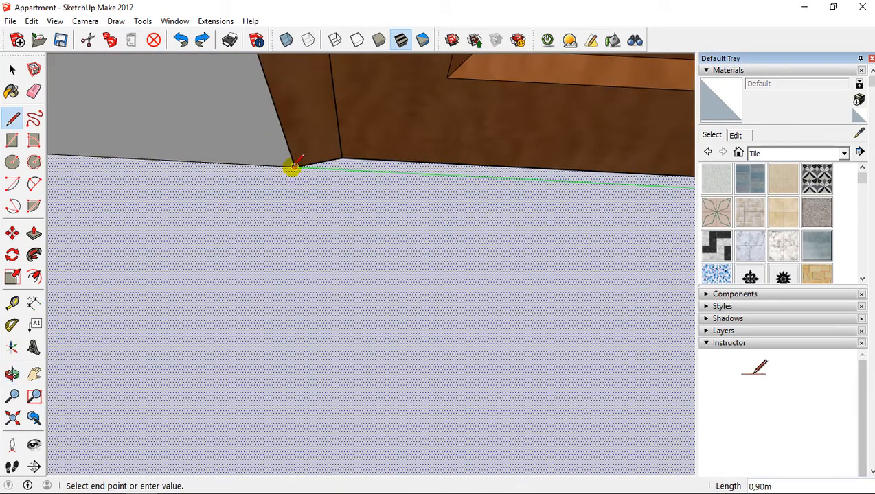
left_click(293, 167)
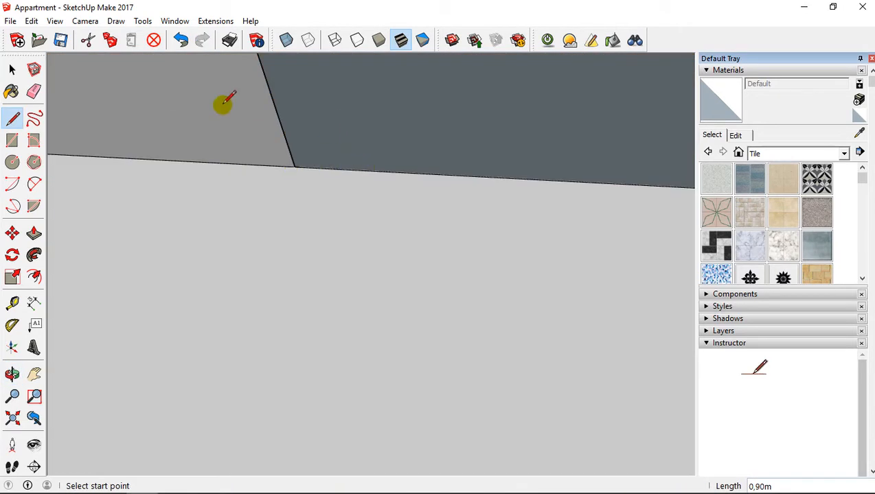
left_click(10, 71)
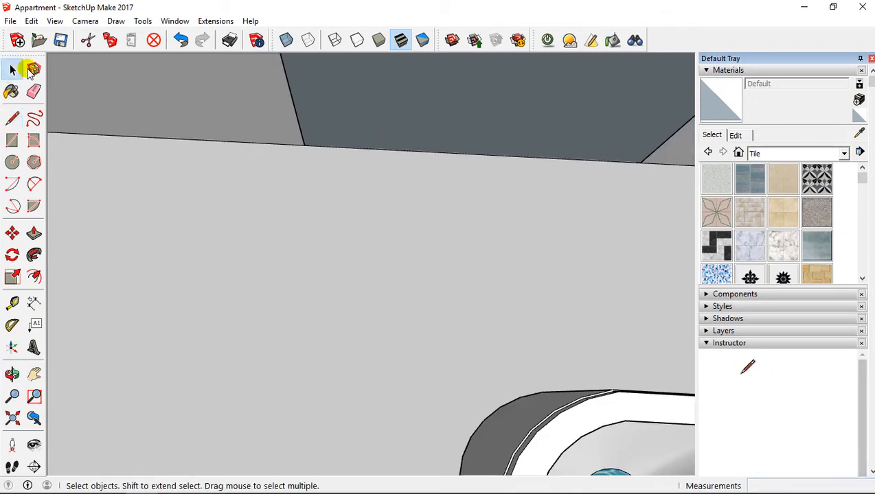
Erase the blank face that covers the door in the bathroom doorway.
middle_click_drag(395, 110, 437, 181, "shift")
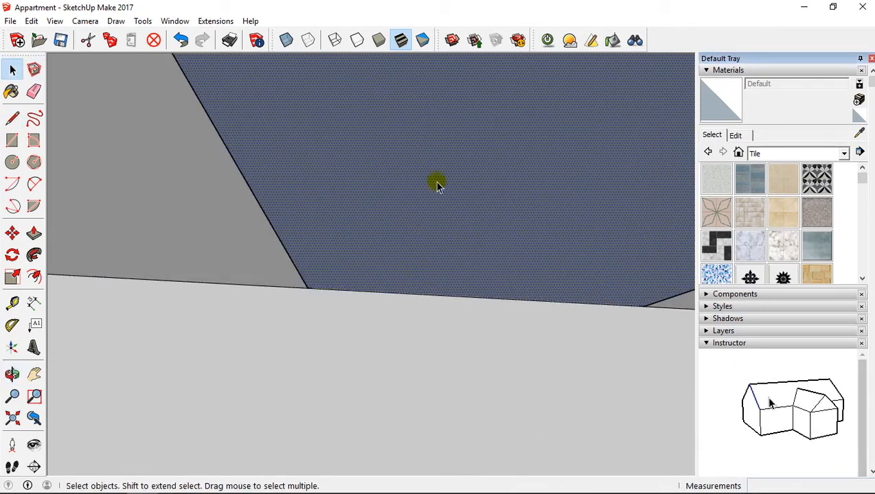
right_click(438, 181)
left_click(460, 203)
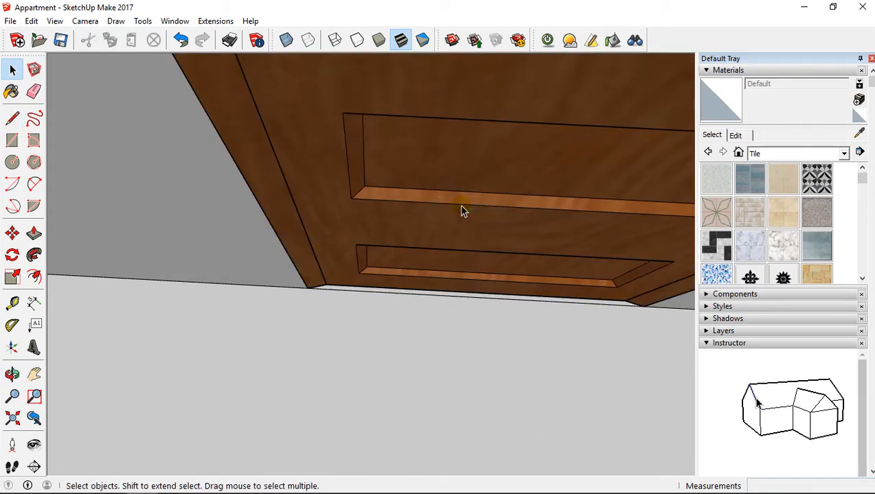
Paint the bathroom floor with the Marble Carrara Gold Floor Tile material.
middle_click_drag(461, 283, 439, 208)
scroll(439, 212, "down", 2)
scroll(439, 215, "down", 3)
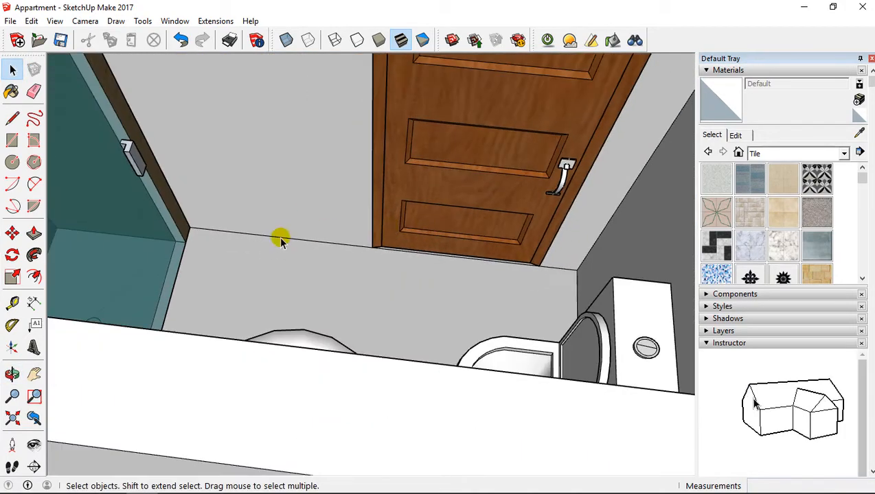
middle_click_drag(328, 226, 196, 273)
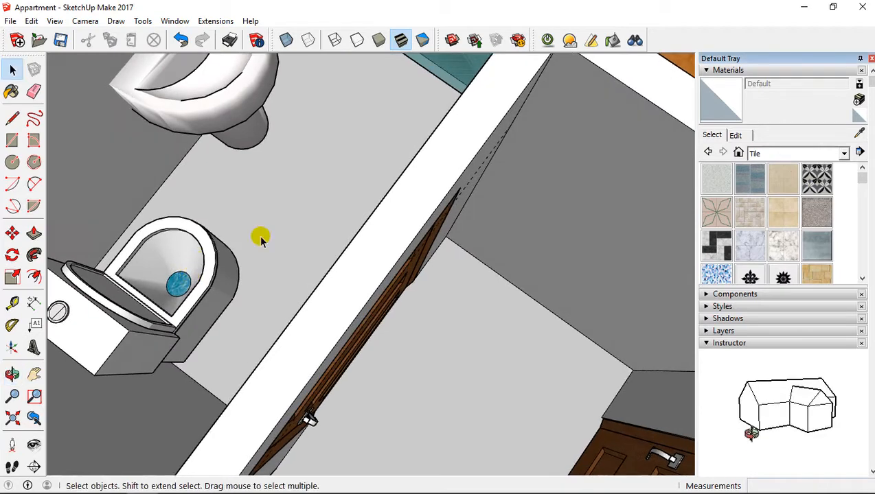
left_click(758, 242)
left_click(341, 208)
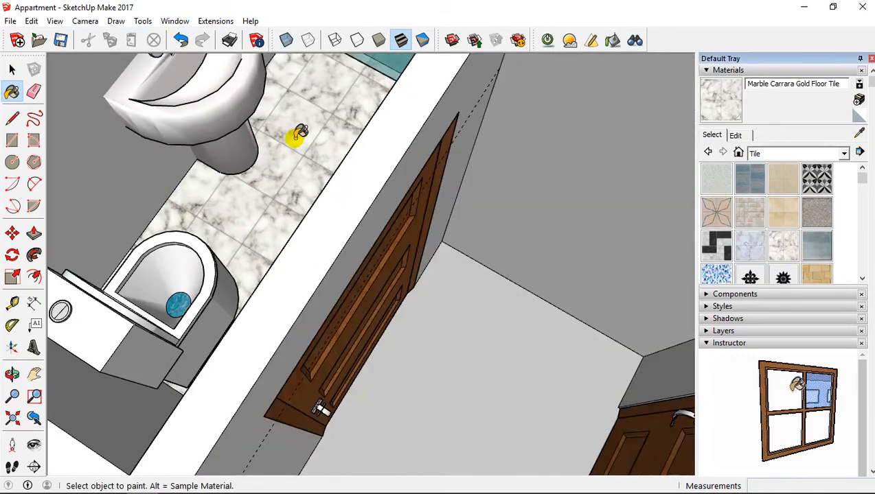
Try a light-blue tinted copy of the marble tile material, with its texture kept, on the bathroom floor.
scroll(295, 136, "down", 3)
middle_click_drag(289, 136, 297, 181)
scroll(289, 165, "up", 3)
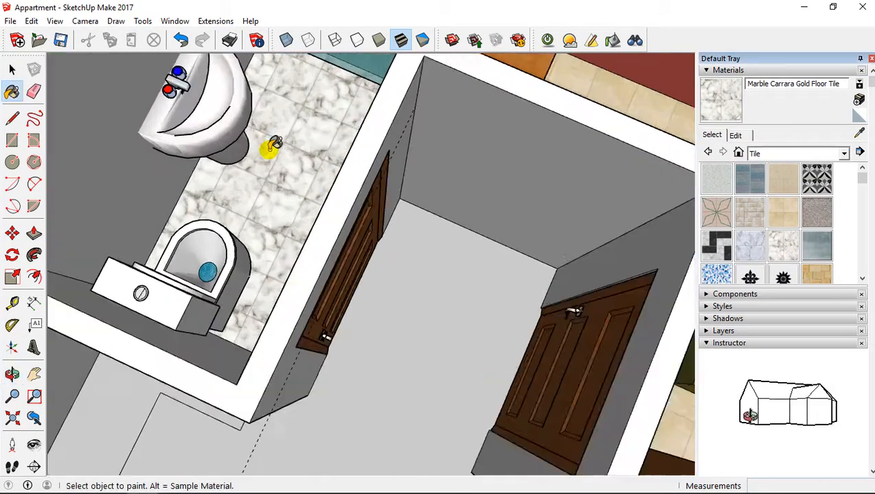
scroll(273, 146, "up", 2)
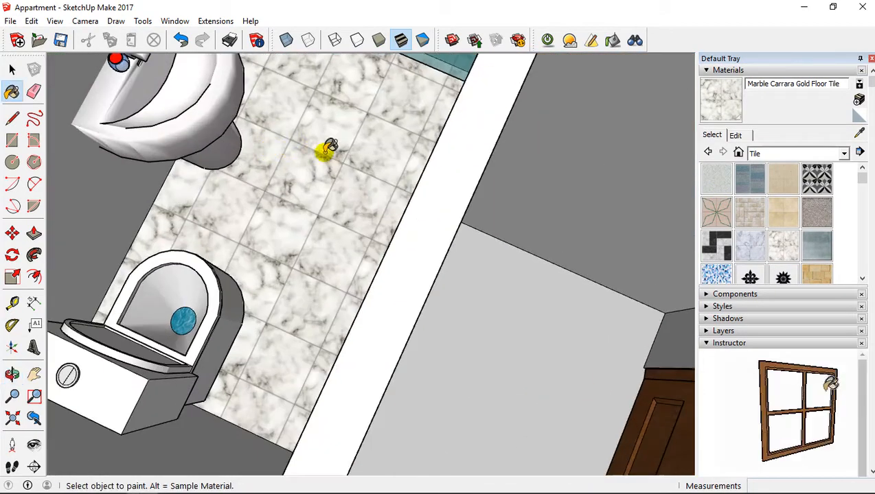
left_click(859, 101)
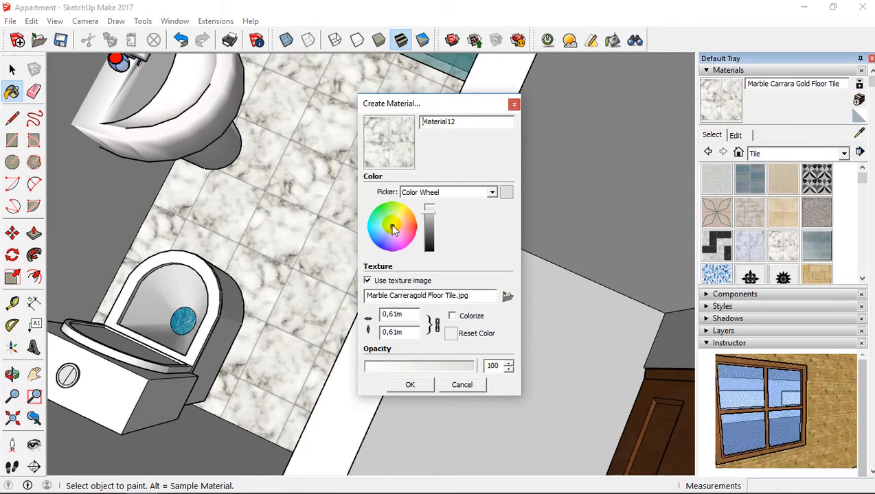
left_click_drag(393, 229, 386, 232)
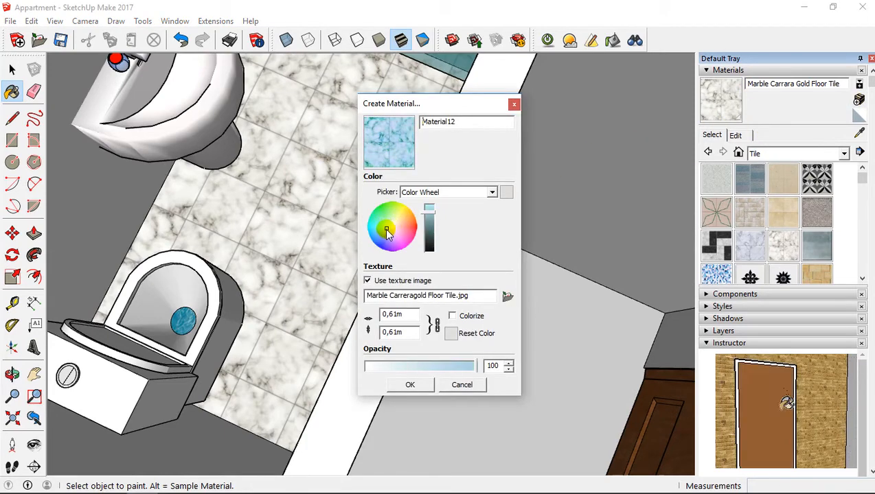
left_click(406, 385)
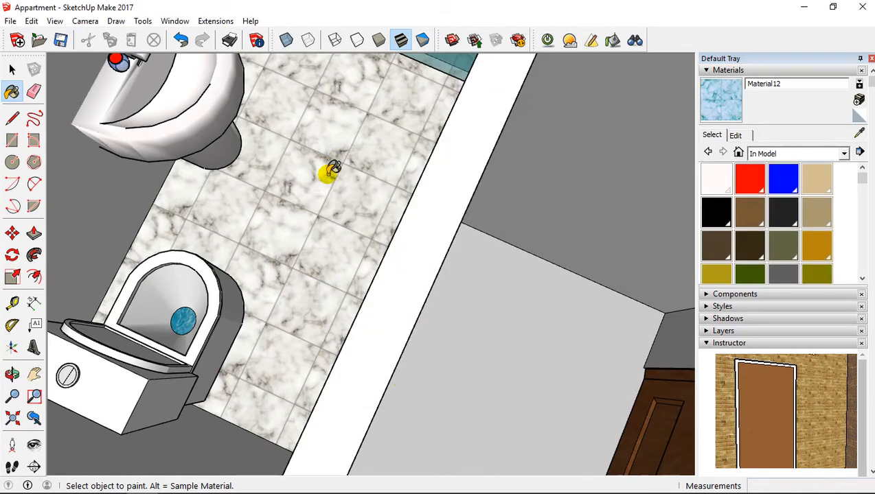
left_click(329, 141)
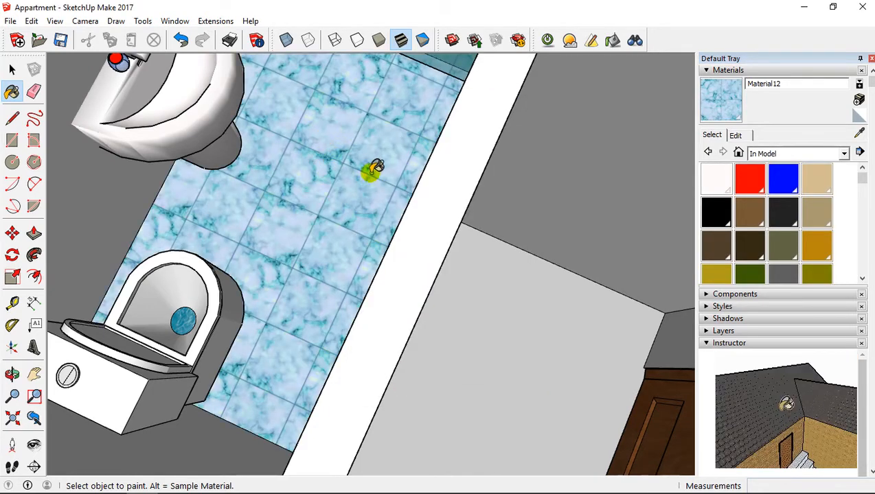
scroll(376, 160, "down", 4)
mouse_move(375, 162)
middle_mouse_down()
mouse_move(451, 127)
mouse_move(447, 142)
mouse_move(426, 136)
middle_mouse_up()
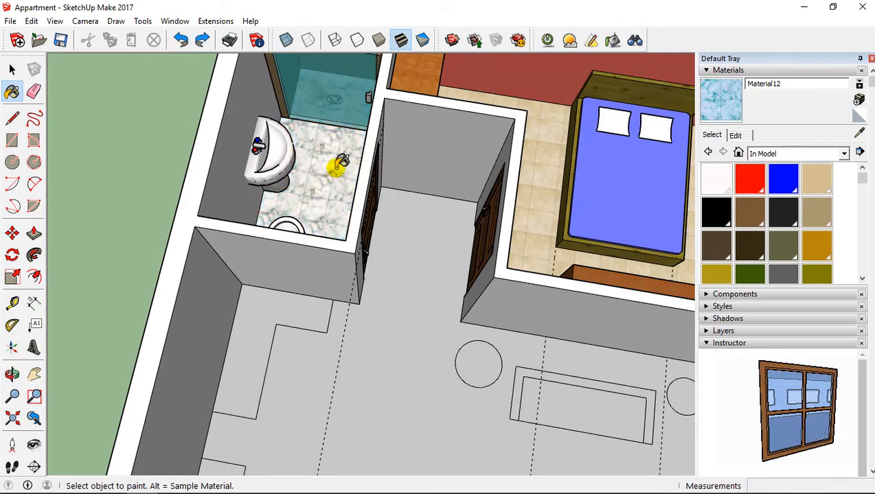
Paint the long bathroom wall behind the sink with the Tile Navy material from the Tile collection.
mouse_move(341, 162)
middle_mouse_down()
mouse_move(287, 146)
mouse_move(303, 143)
mouse_move(336, 199)
mouse_move(263, 226)
mouse_move(242, 162)
mouse_move(227, 170)
middle_mouse_up()
scroll(226, 177, "up", 2)
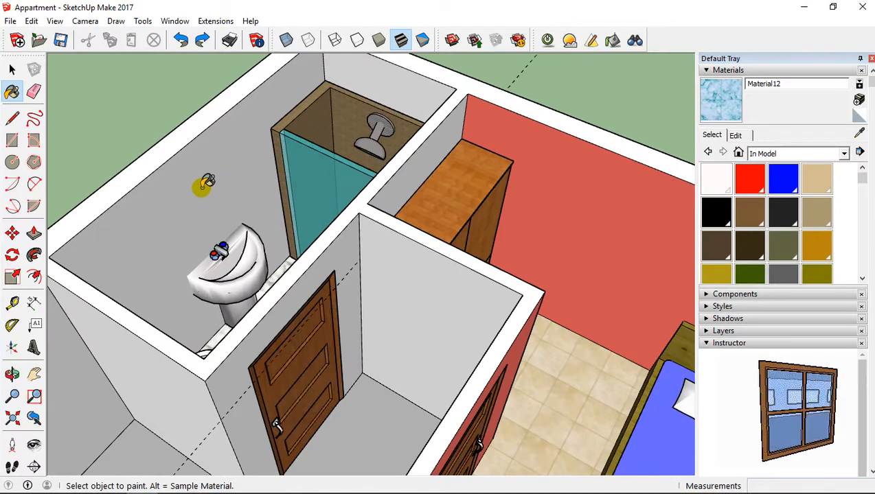
left_click(808, 154)
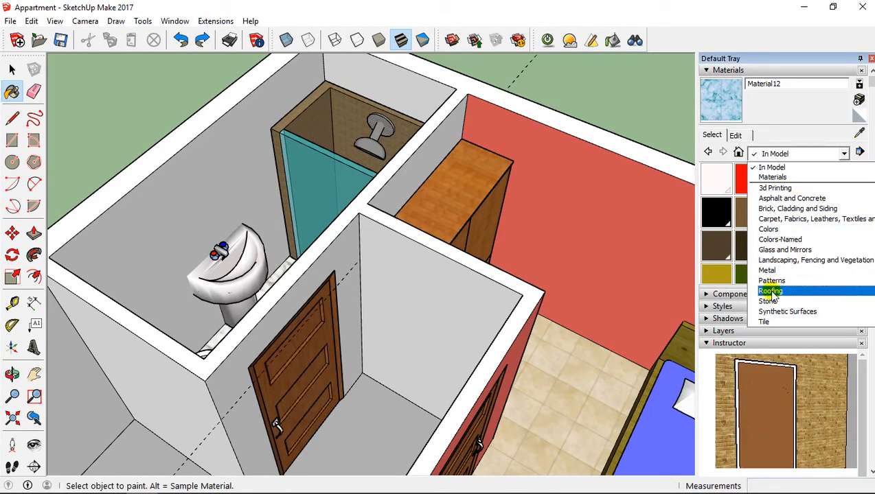
left_click(766, 322)
scroll(794, 205, "down", 2)
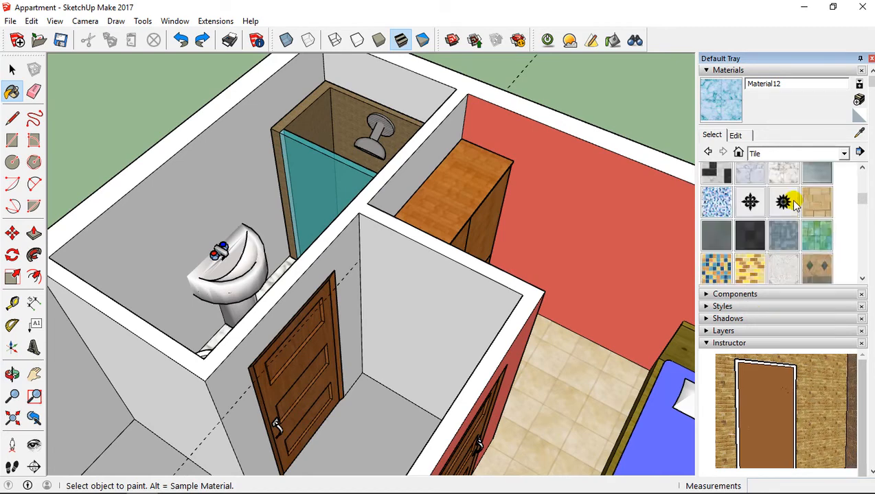
scroll(787, 214, "down", 2)
scroll(789, 216, "down", 2)
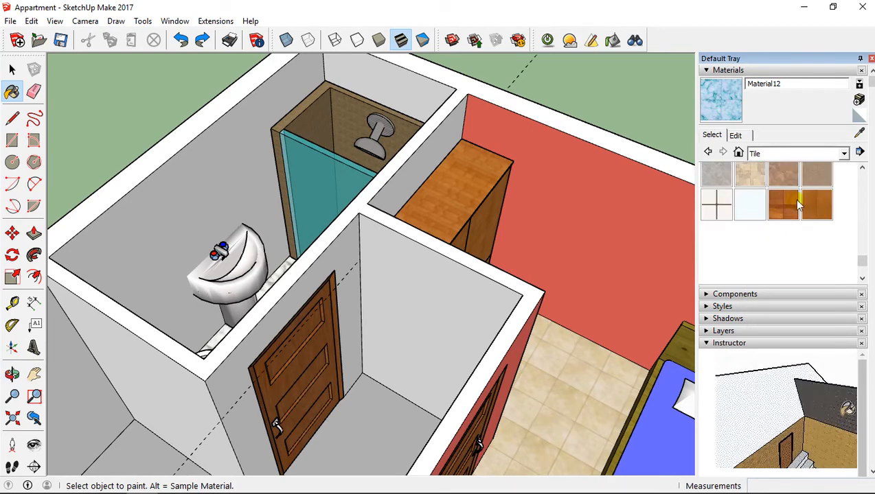
left_click(816, 216)
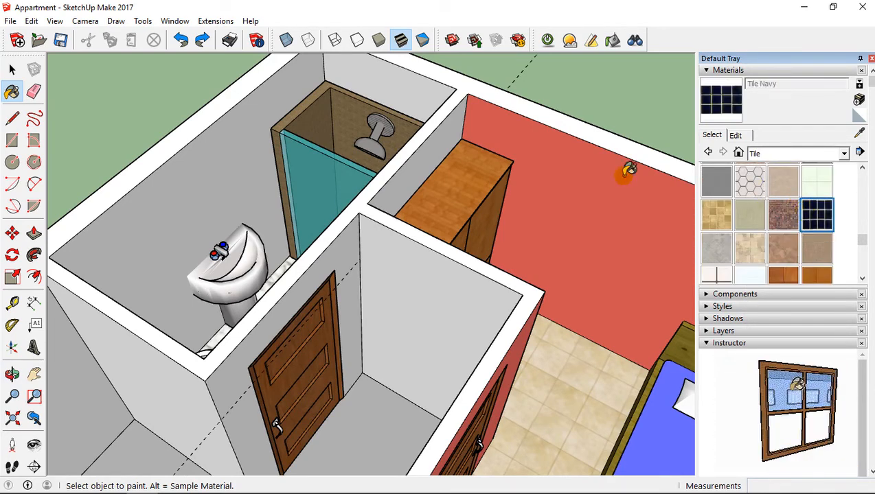
middle_click_drag(406, 163, 231, 169)
left_click(217, 152)
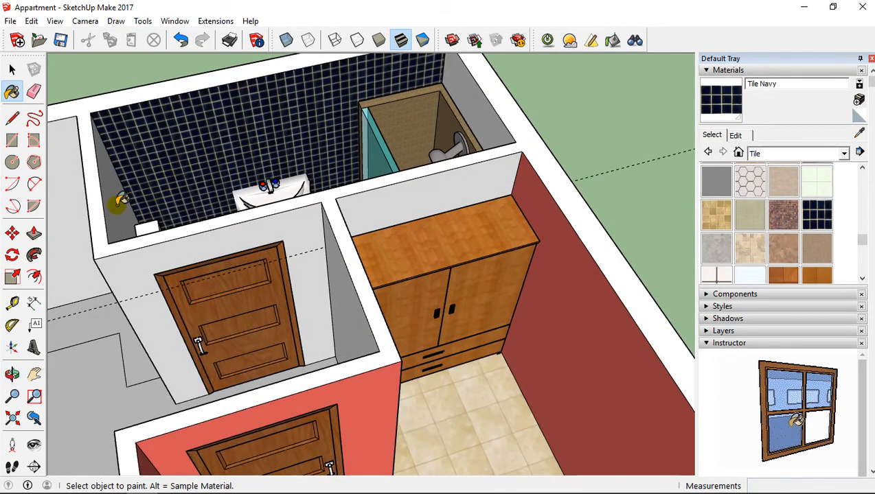
Create a new material from Tile Navy with a brighter blue color, keeping the 0,30m by 0,23m texture size.
mouse_move(129, 166)
middle_mouse_down()
mouse_move(297, 225)
mouse_move(355, 156)
mouse_move(276, 170)
middle_mouse_up()
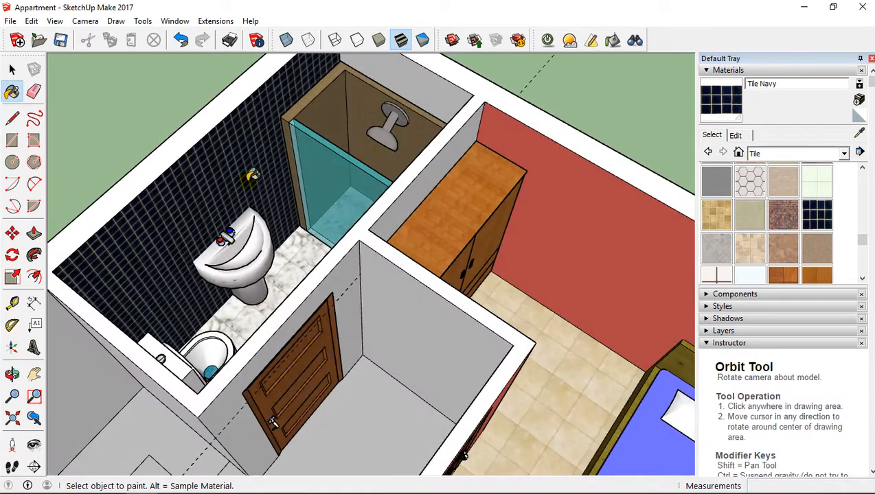
left_click(858, 99)
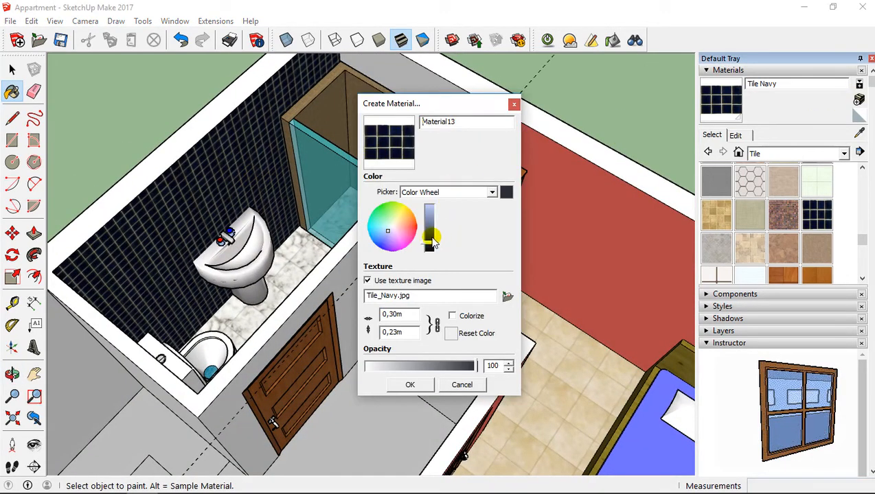
left_click_drag(433, 240, 432, 233)
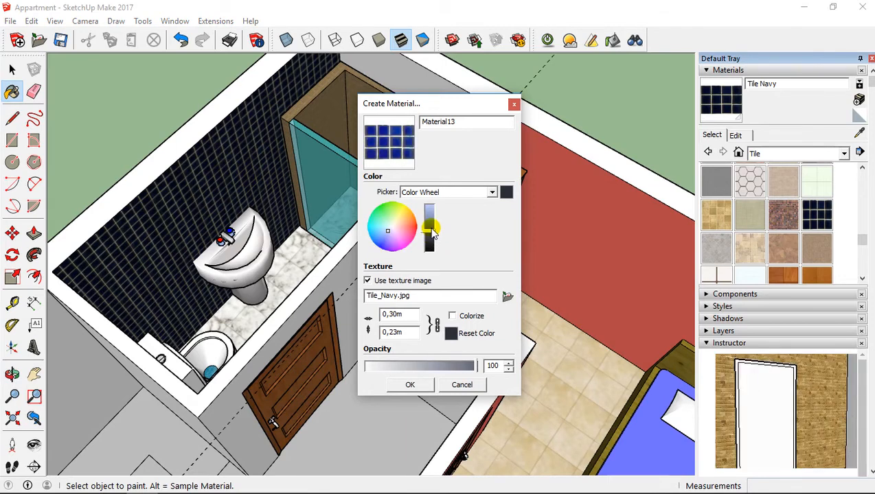
left_click(411, 384)
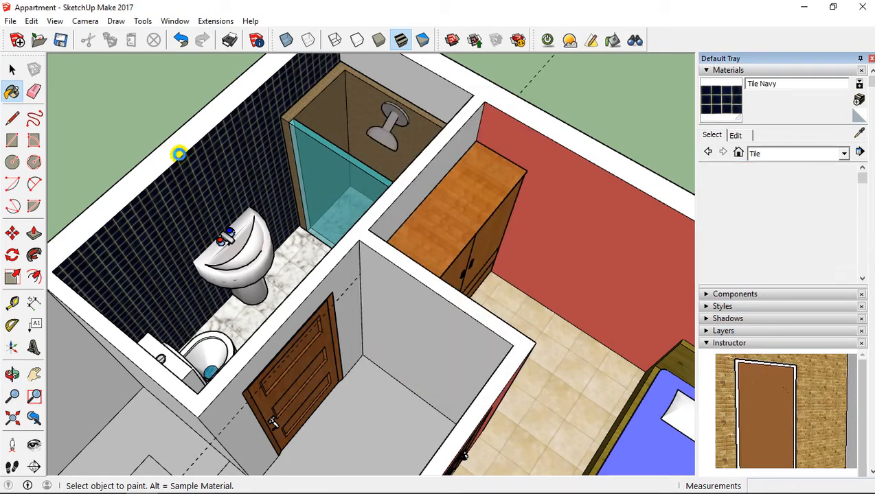
Paint the bathroom walls, including the wall with the door, with the brighter blue tile material.
left_click(211, 172)
middle_click_drag(132, 193, 397, 63)
mouse_move(274, 125)
middle_mouse_down()
mouse_move(399, 118)
mouse_move(383, 143)
middle_mouse_up()
left_click(386, 171)
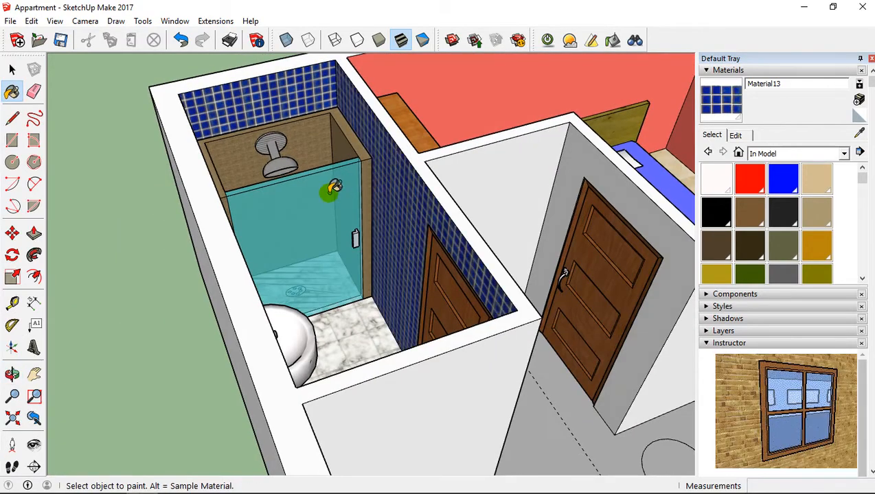
Open the shower component for editing.
mouse_move(332, 189)
middle_mouse_down()
mouse_move(565, 265)
mouse_move(634, 254)
mouse_move(172, 236)
mouse_move(171, 206)
mouse_move(234, 328)
mouse_move(294, 348)
mouse_move(152, 248)
mouse_move(234, 206)
mouse_move(345, 201)
middle_mouse_up()
scroll(239, 205, "up", 3)
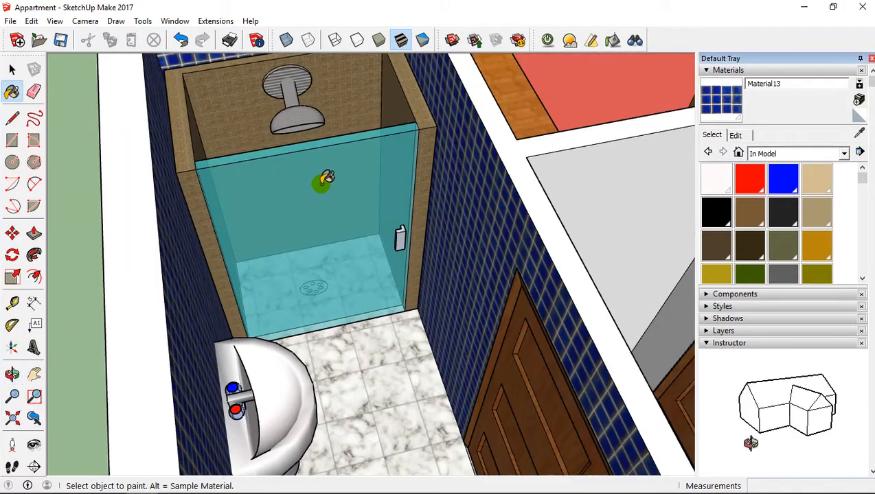
mouse_move(303, 154)
middle_mouse_down()
mouse_move(303, 351)
mouse_move(289, 193)
middle_mouse_up()
scroll(332, 289, "down", 3)
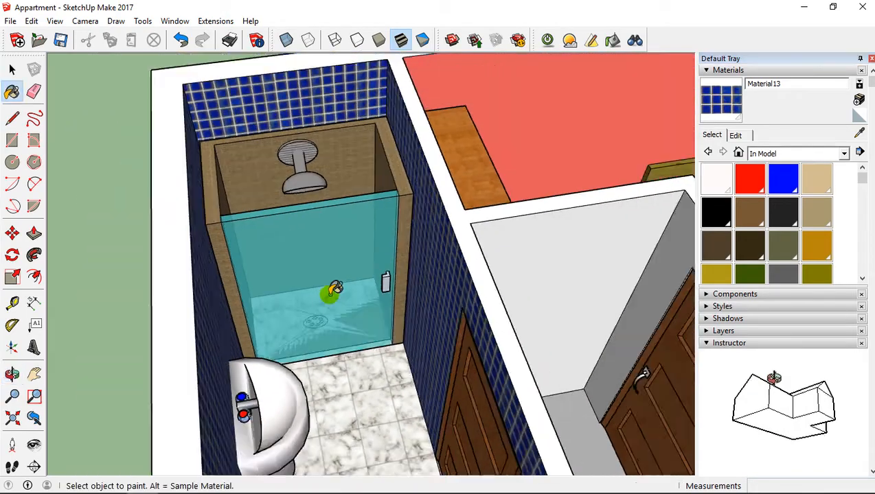
mouse_move(332, 289)
middle_mouse_down()
mouse_move(301, 235)
mouse_move(303, 280)
middle_mouse_up()
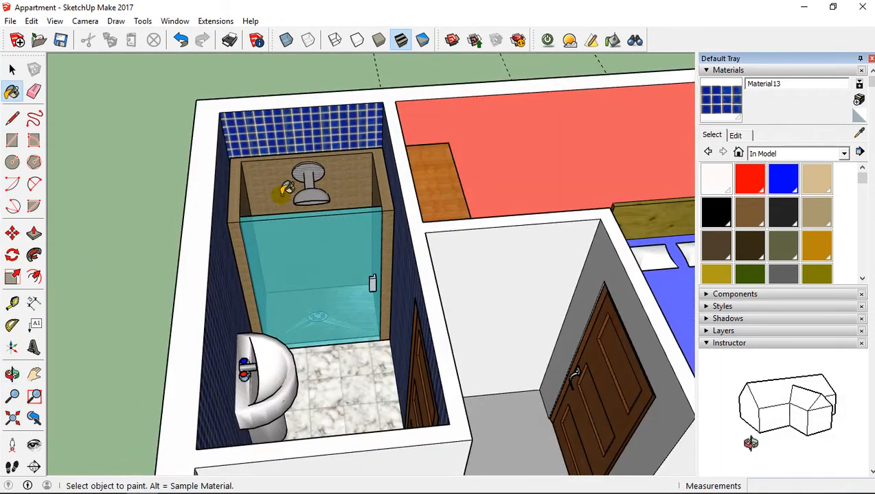
mouse_move(302, 184)
middle_mouse_down()
mouse_move(308, 391)
mouse_move(295, 161)
middle_mouse_up()
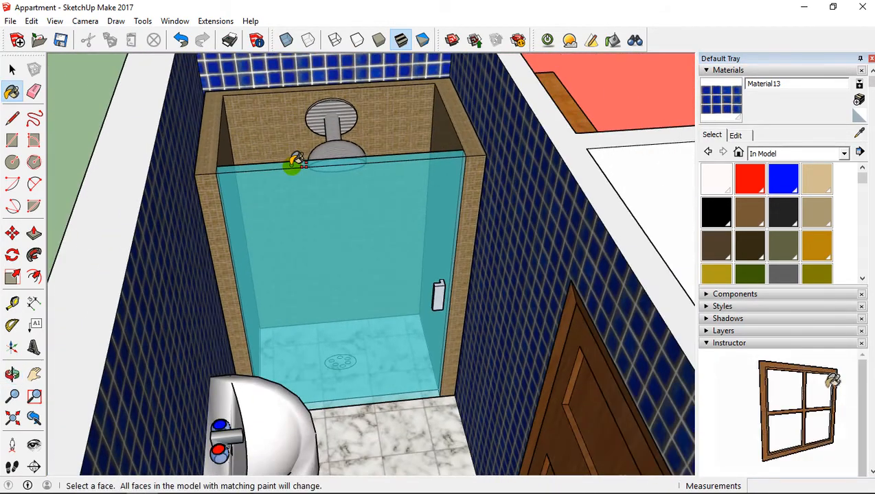
left_click(12, 69)
left_click(294, 119)
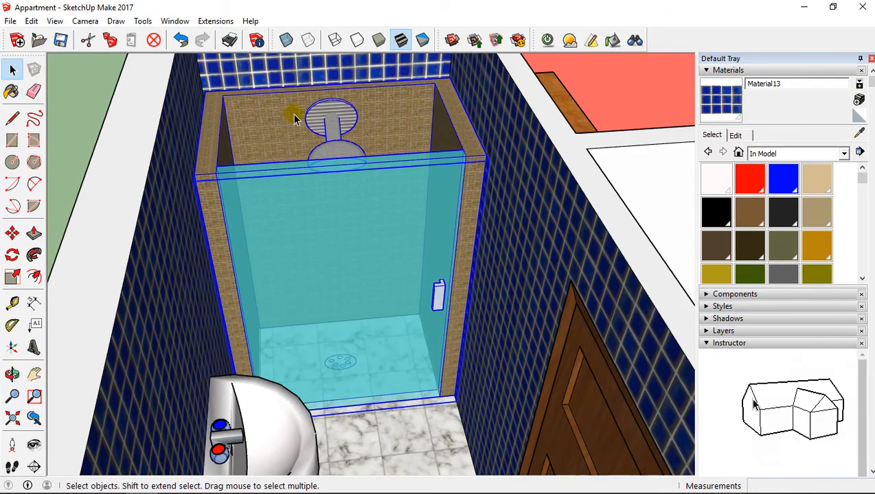
right_click(285, 121)
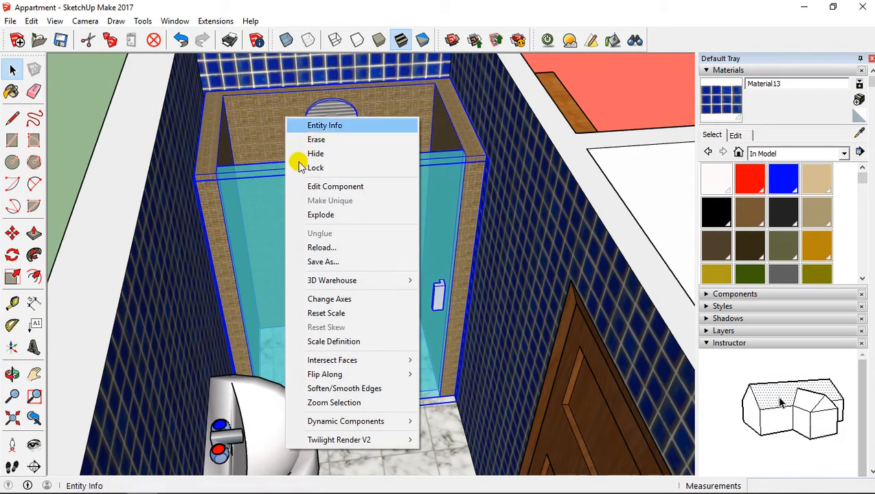
left_click(439, 163)
middle_click_drag(385, 218, 317, 356)
scroll(293, 278, "up", 3)
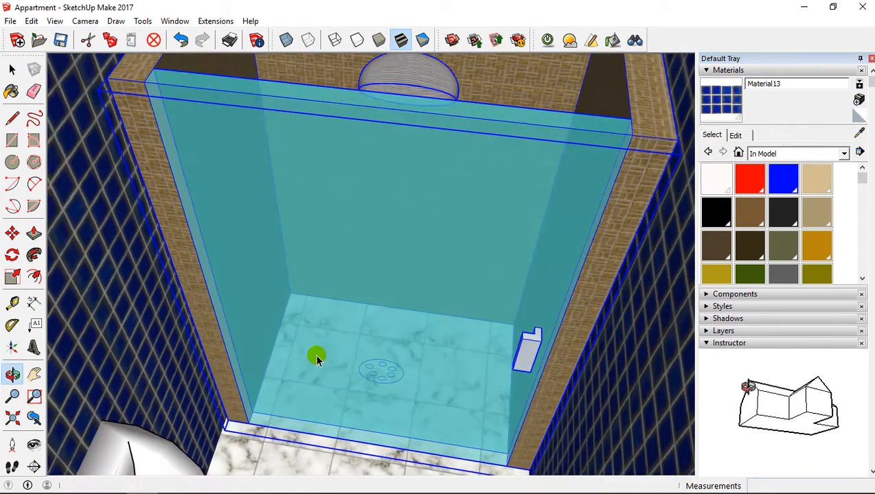
scroll(297, 211, "down", 3)
right_click(276, 132)
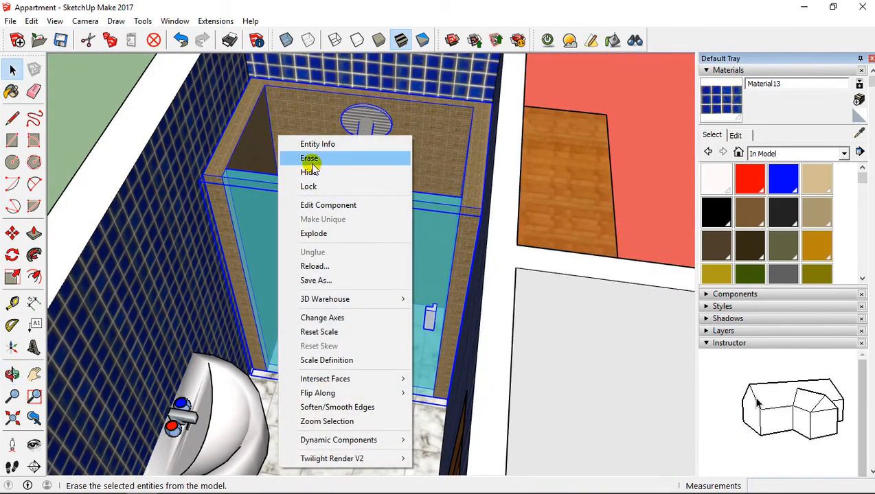
left_click(321, 204)
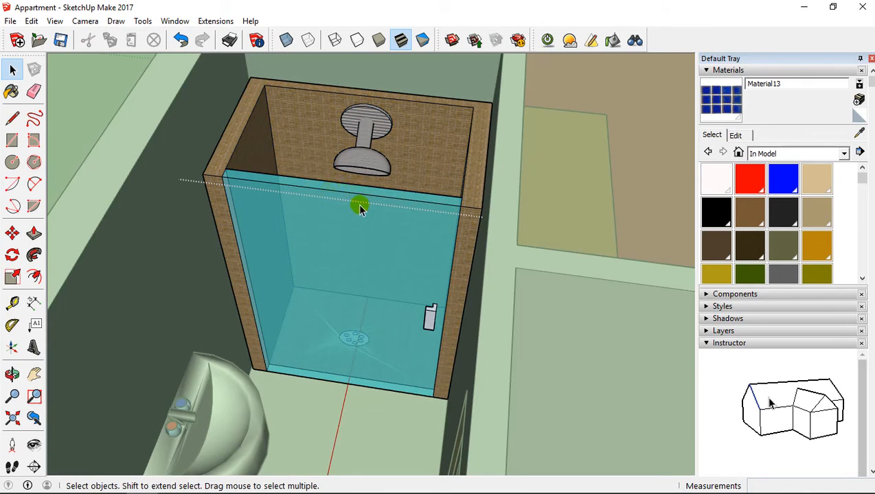
Sample the Brick_Pavers_Basket_Tan material from the shower's inner wall and close the component.
middle_click_drag(359, 208, 382, 157)
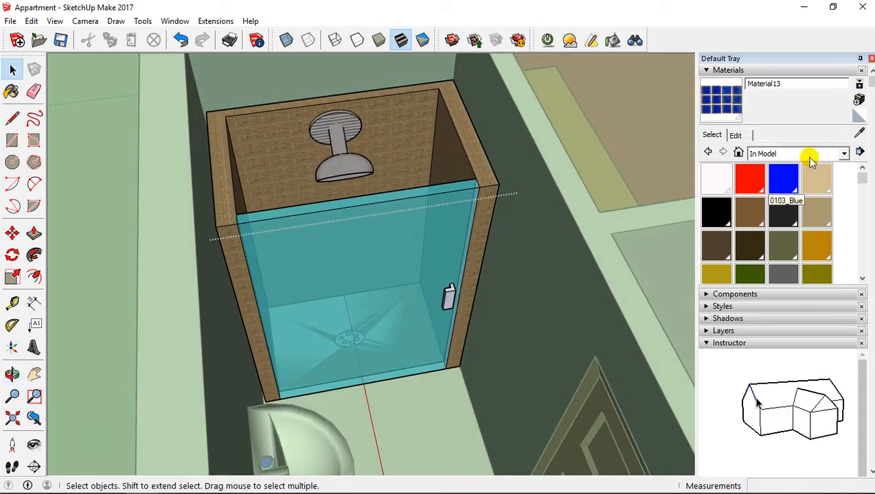
left_click(860, 134)
left_click(418, 137)
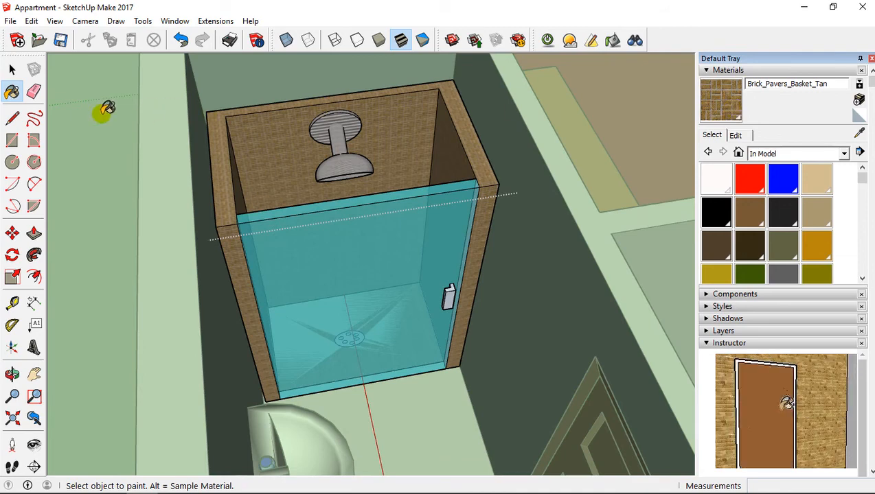
left_click(11, 71)
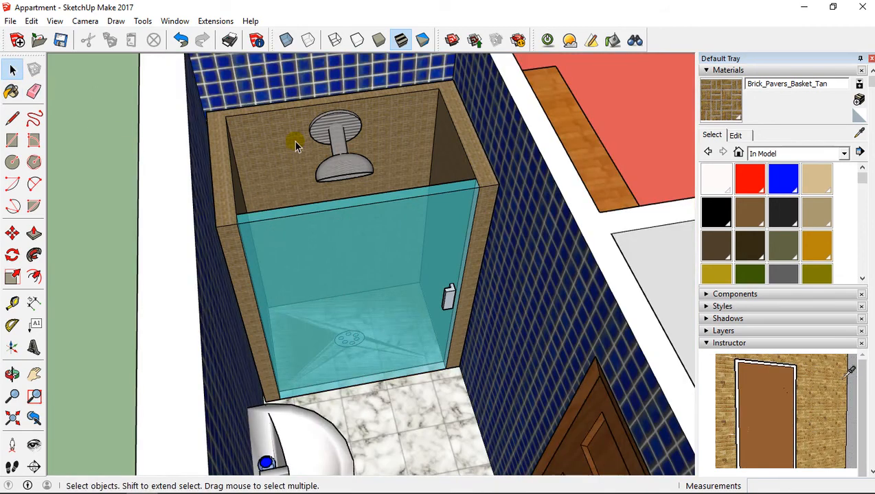
Review the tiled bathroom and the whole apartment from above.
scroll(360, 212, "down", 6)
middle_click_drag(376, 221, 417, 308)
scroll(365, 273, "up", 6)
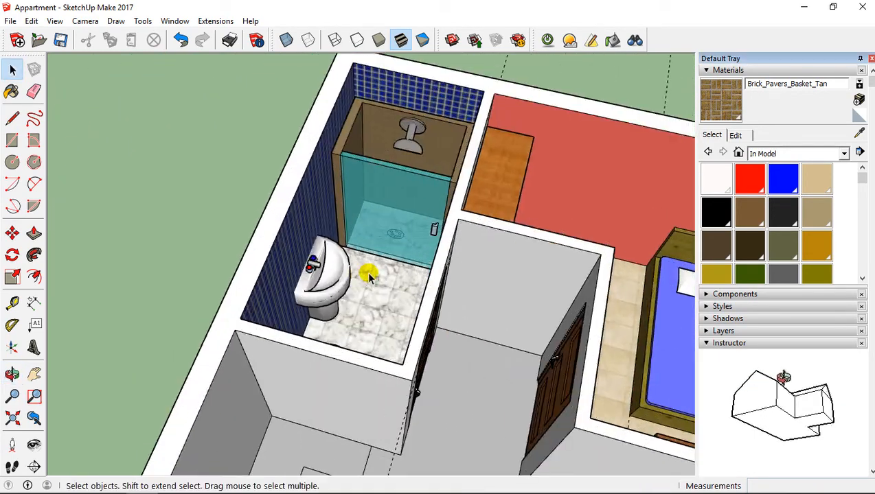
middle_click_drag(366, 273, 416, 275)
scroll(416, 248, "down", 5)
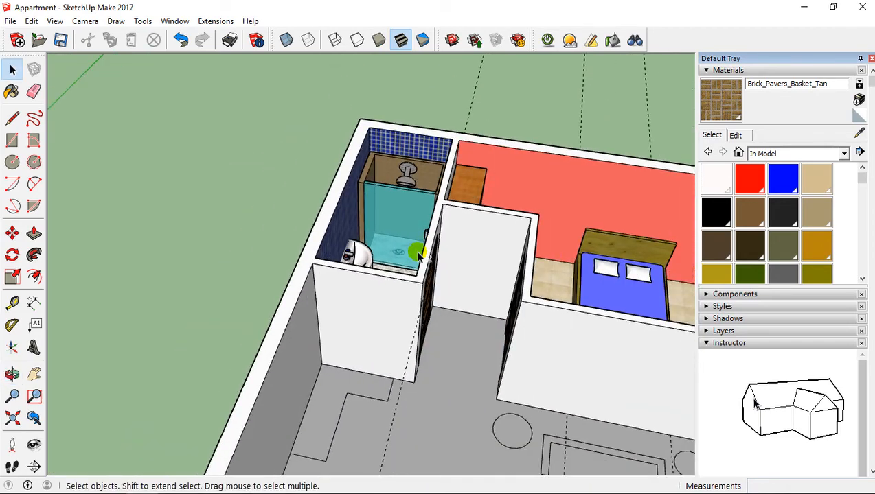
middle_click_drag(519, 347, 462, 256)
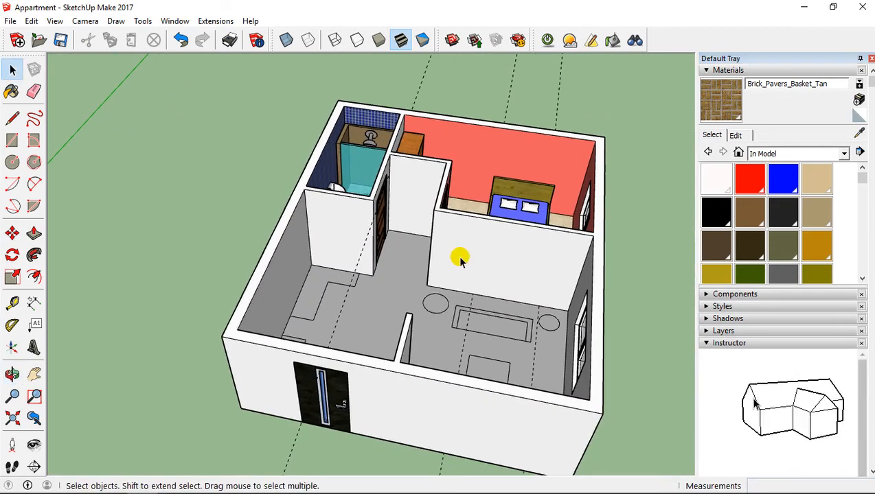